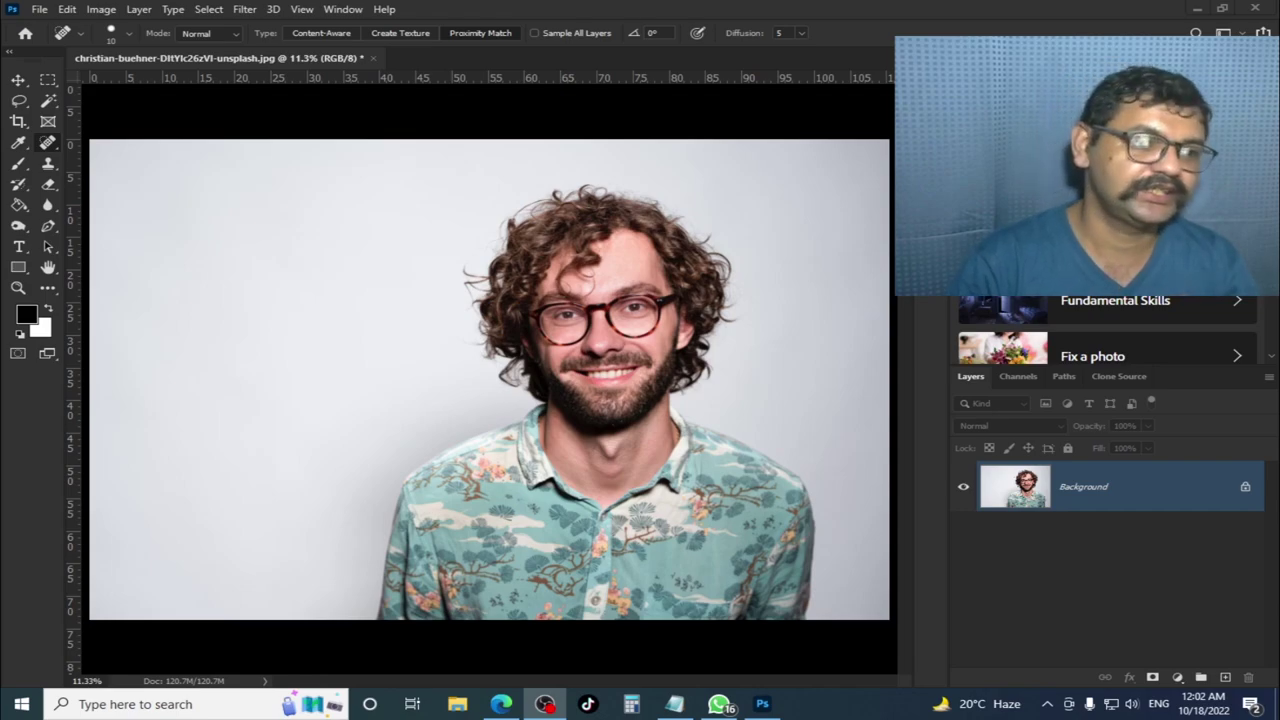
- Use the Magic Wand's Select Subject to select the curly-haired man
left_click(47, 101)
key("shift+w")
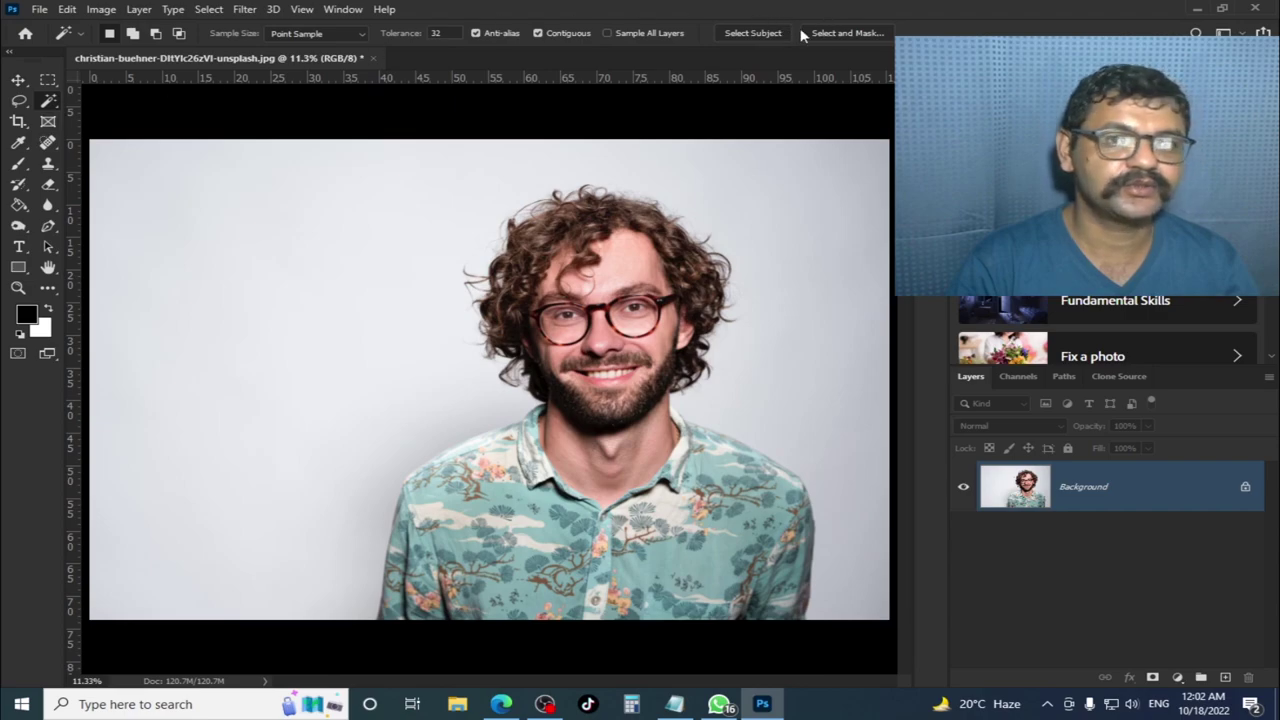
left_click(750, 32)
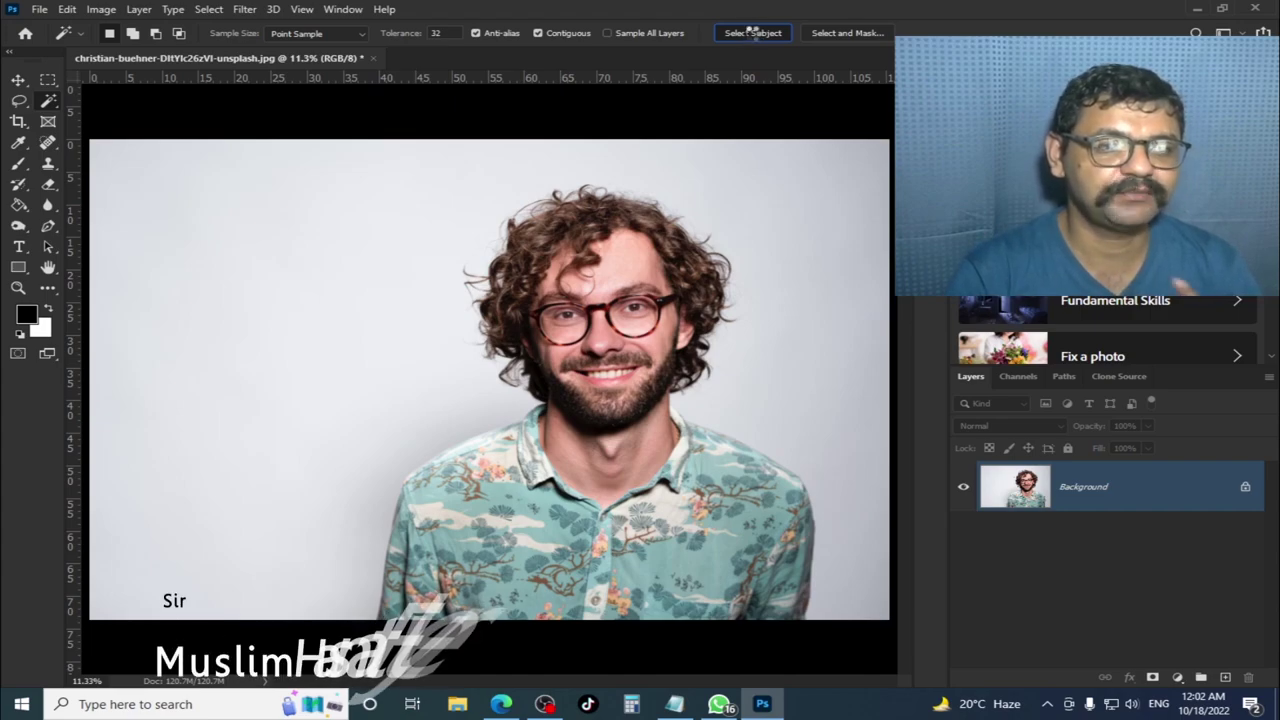
left_click(753, 33)
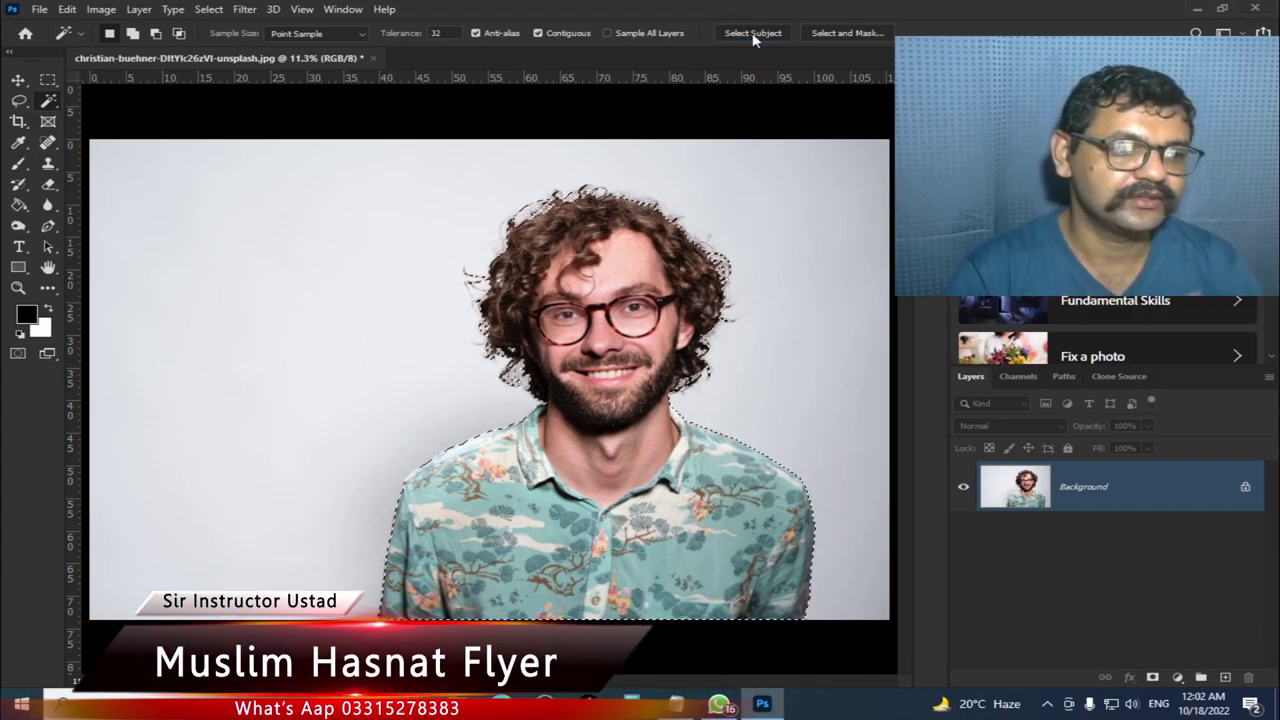
key("ctrl+plus")
key("ctrl+plus")
key("ctrl+plus")
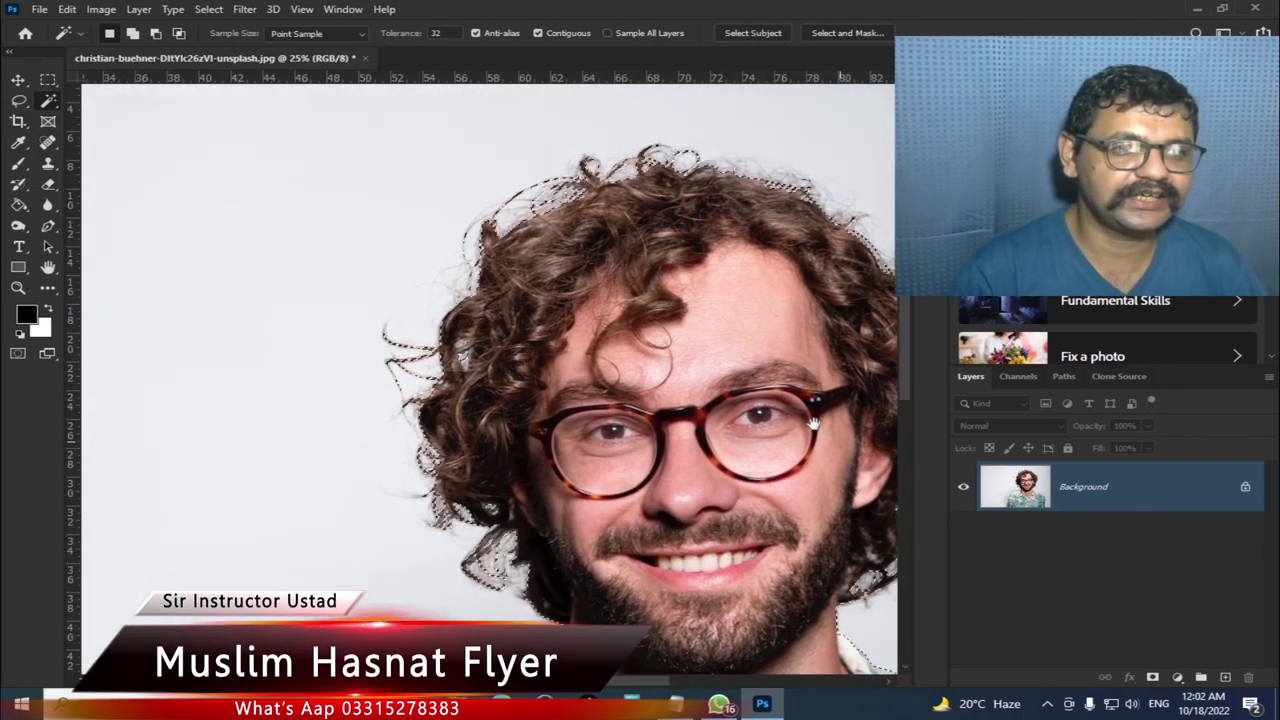
left_click_drag(716, 378, 666, 427)
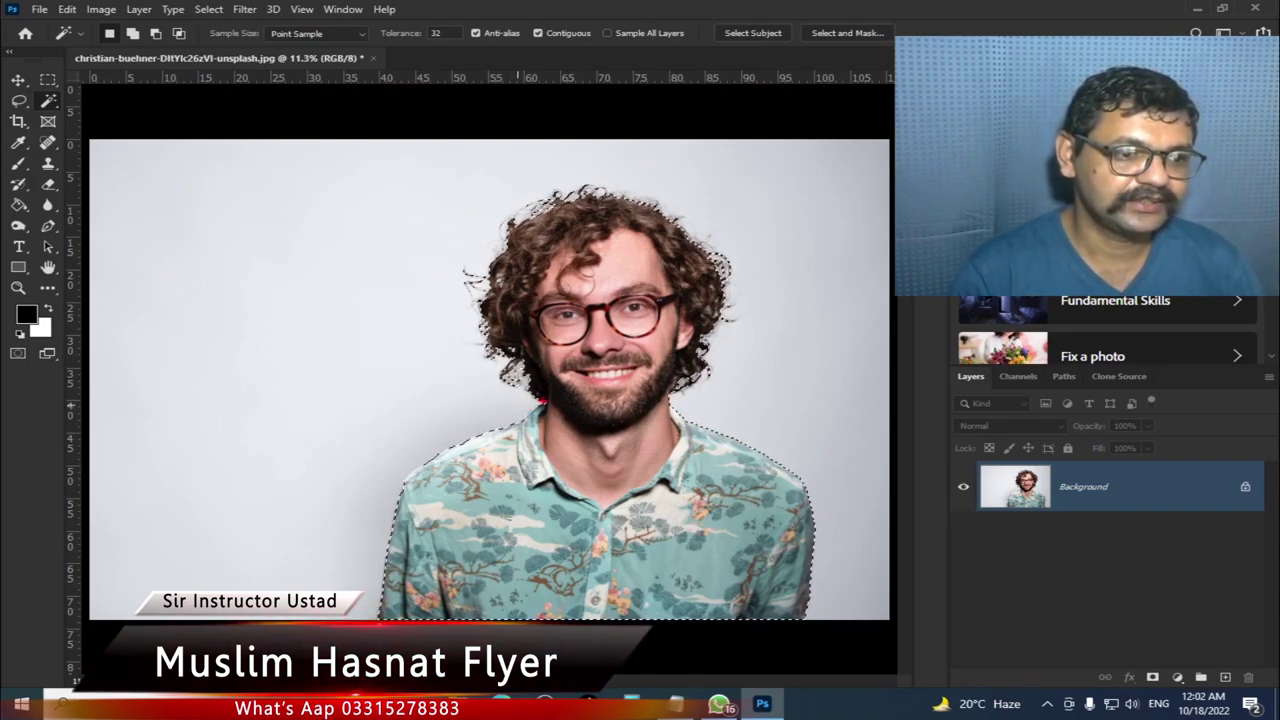
mouse_move(435, 254)
left_mouse_down()
mouse_move(550, 182)
mouse_move(693, 187)
left_mouse_up()
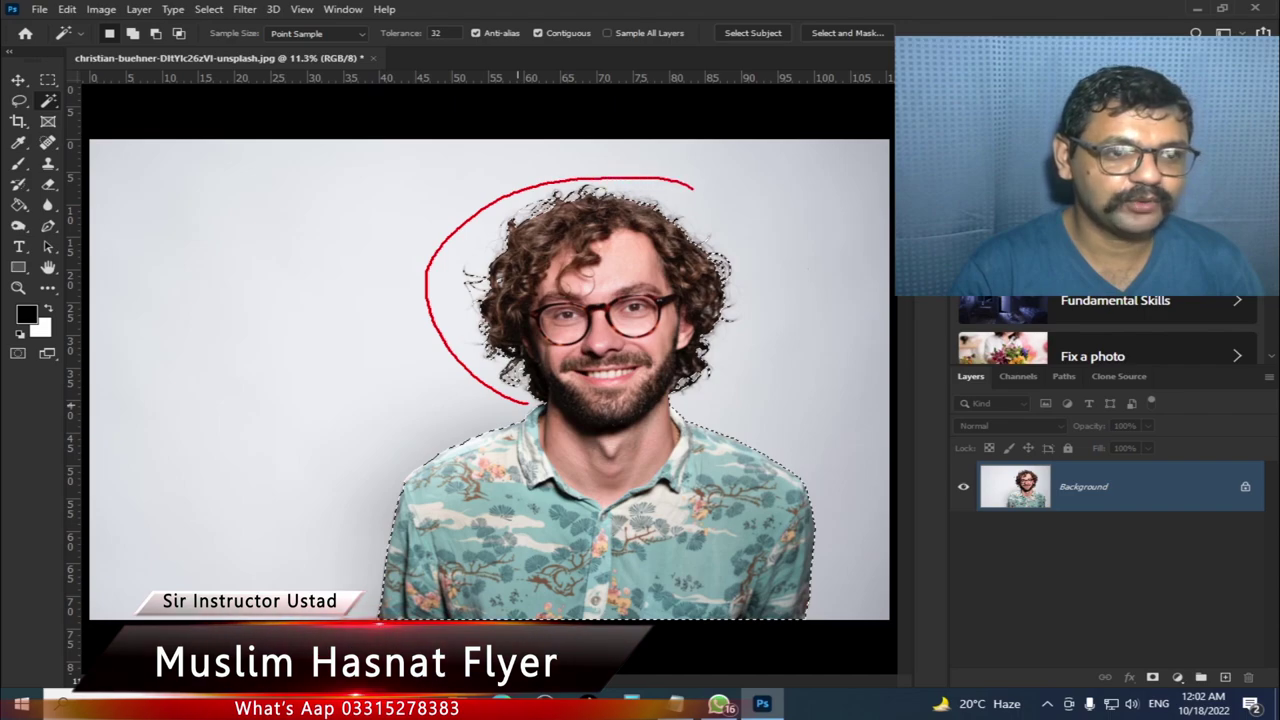
left_click_drag(695, 407, 668, 411)
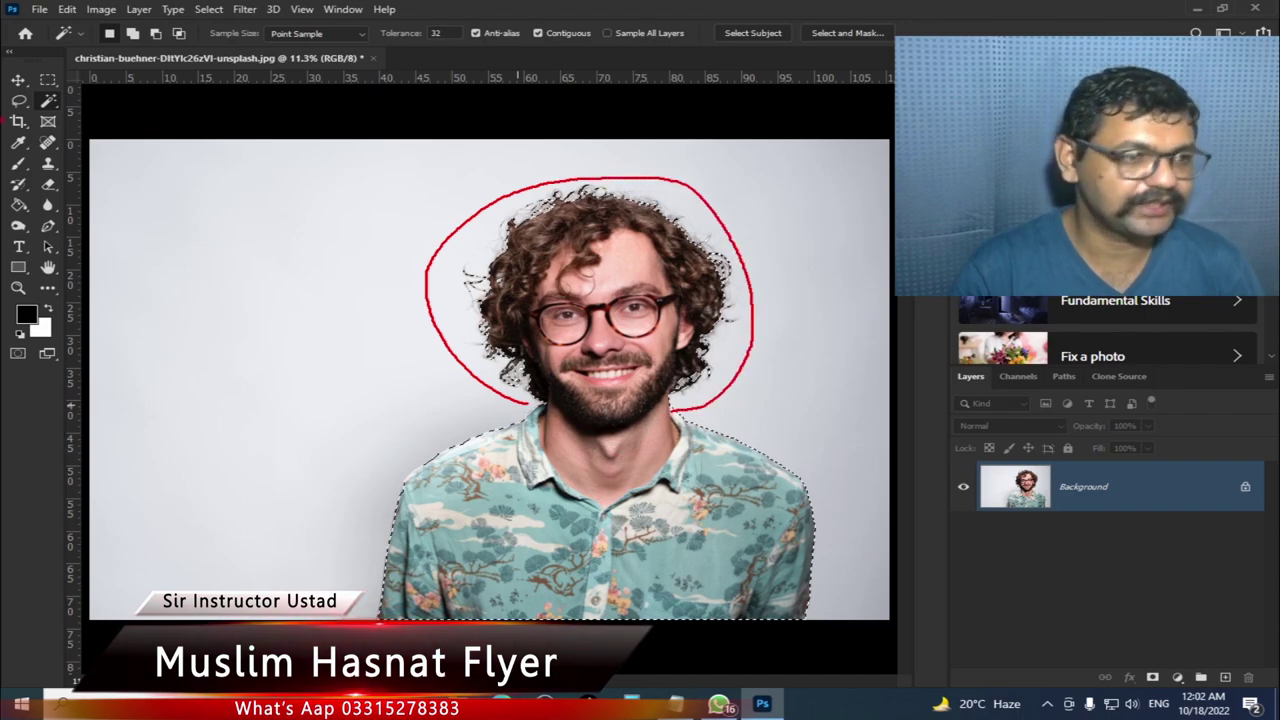
key("Escape")
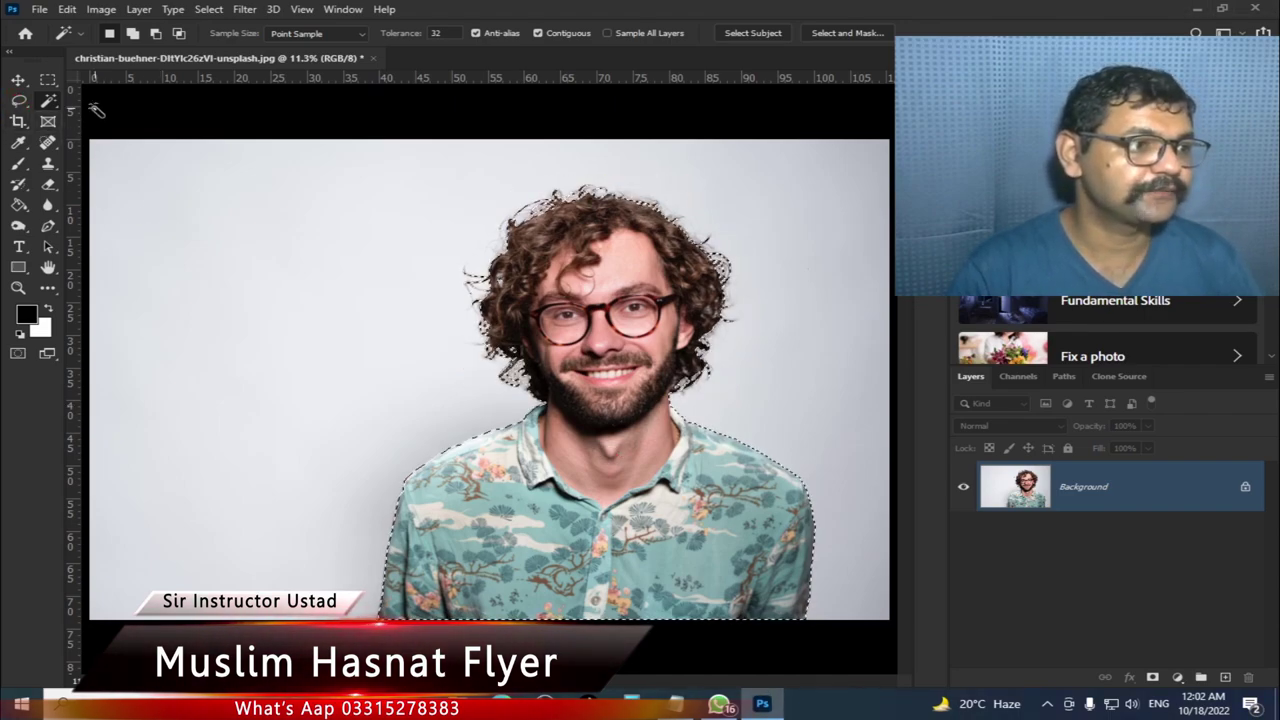
- Add a loose freehand Lasso area around the hair, down to the neck, to the selection
left_click(19, 102)
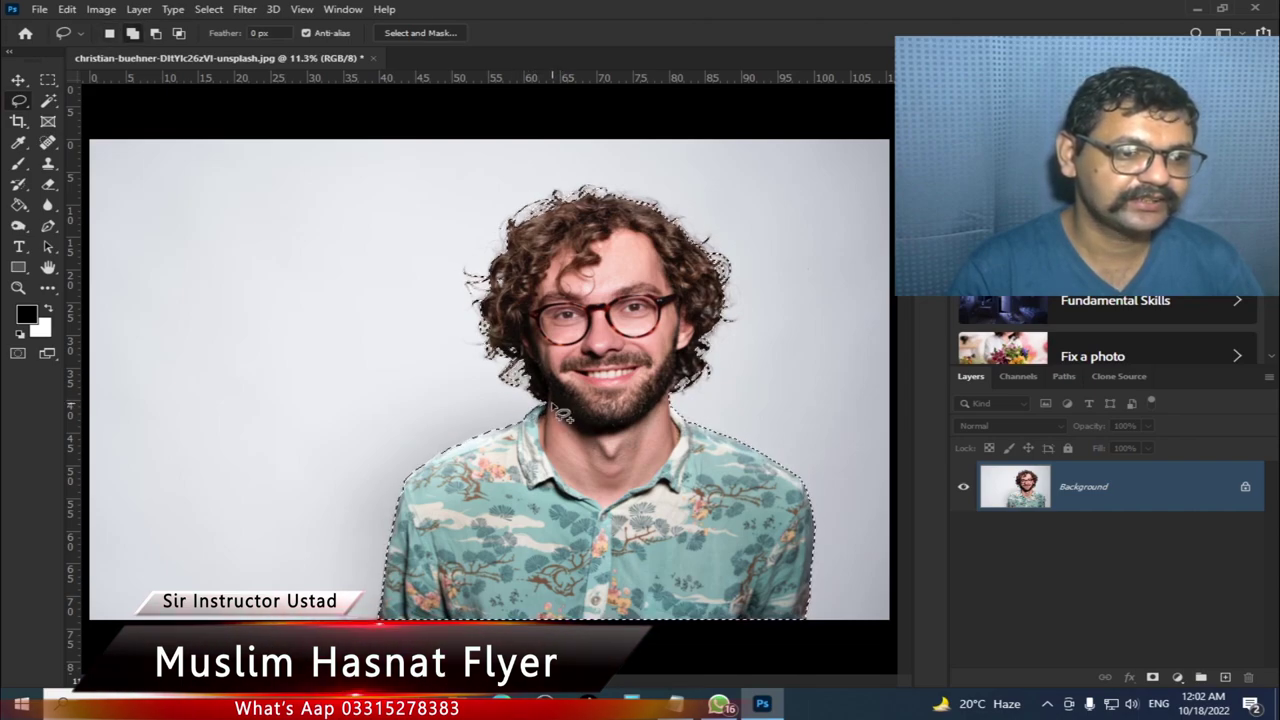
left_click_drag(545, 405, 432, 346)
mouse_move(438, 238)
left_mouse_down()
mouse_move(550, 185)
mouse_move(676, 187)
left_mouse_up()
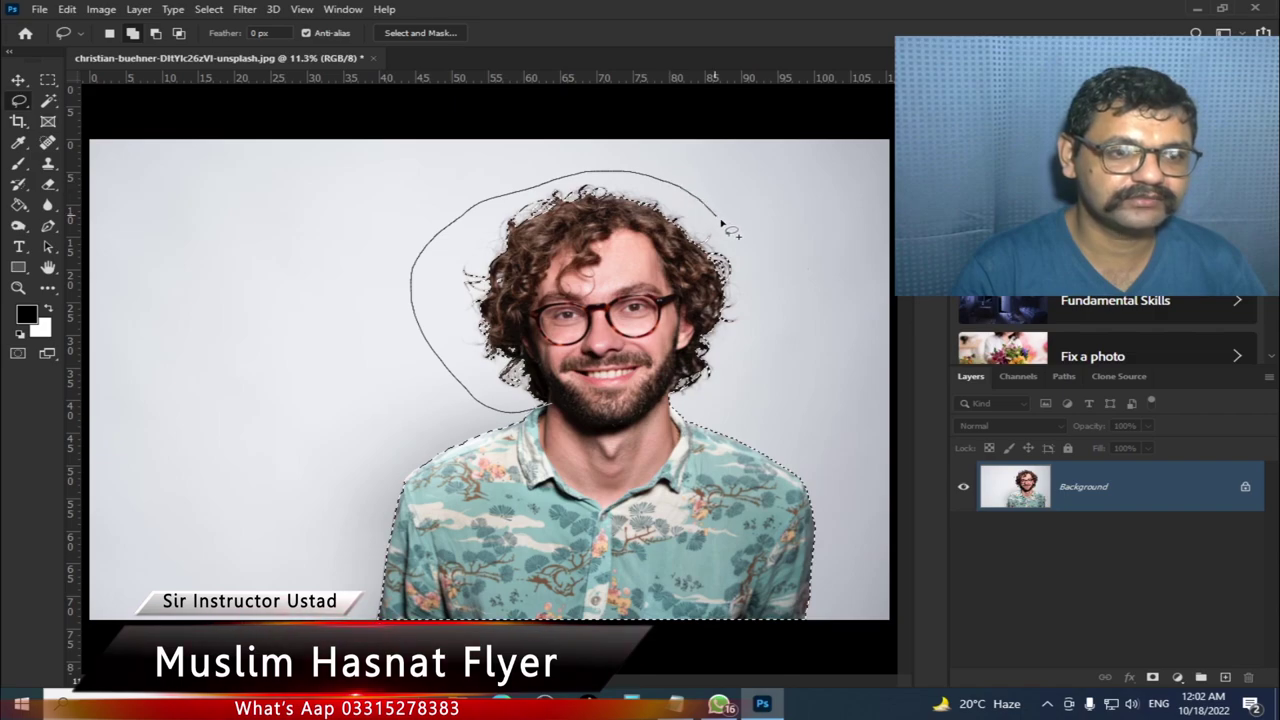
mouse_move(745, 254)
left_mouse_down()
mouse_move(749, 349)
mouse_move(672, 414)
left_mouse_up()
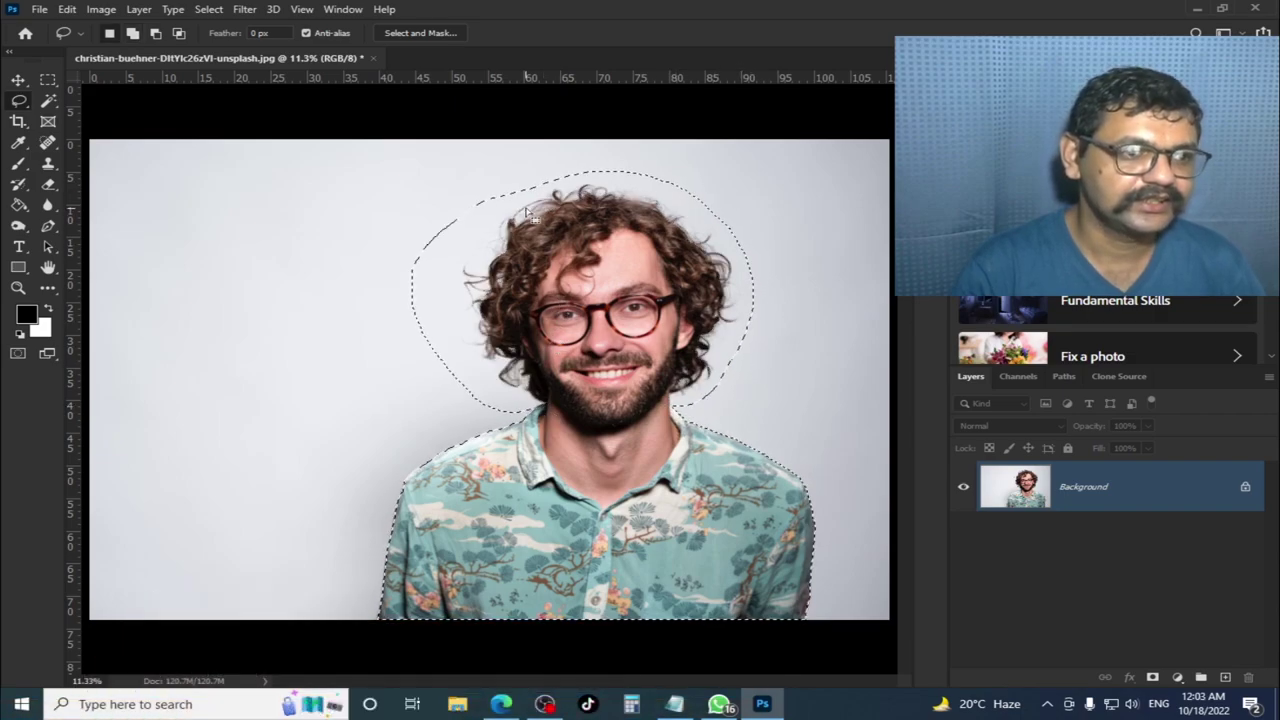
- Trim excess background from the selection's left, top-right and neck edges around the head
left_click_drag(500, 191, 474, 232)
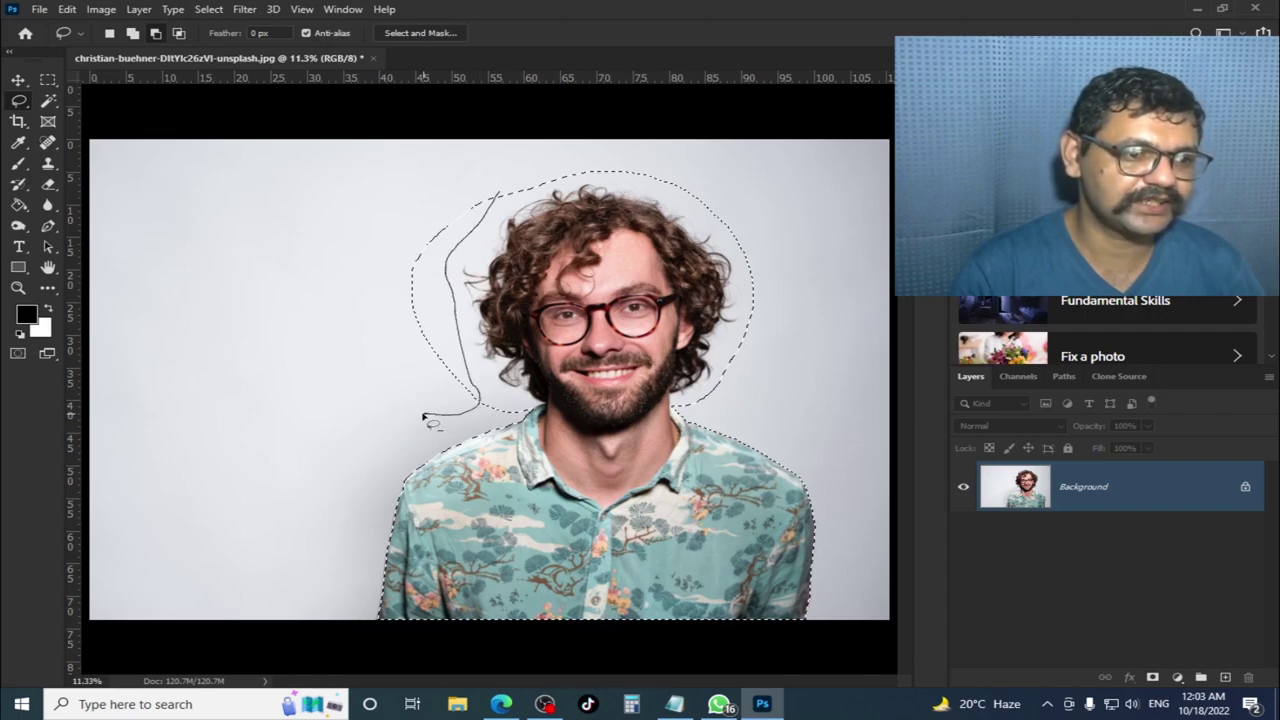
key("Escape")
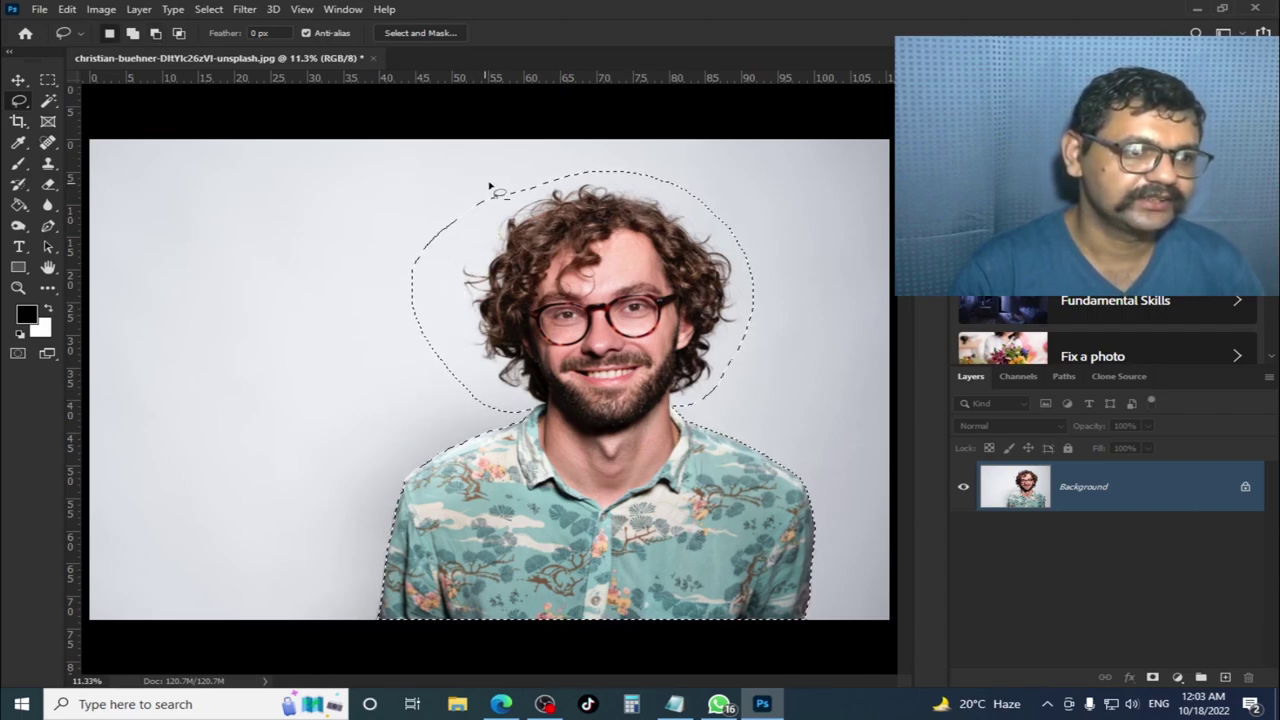
left_click_drag(490, 186, 465, 256)
left_click_drag(405, 315, 430, 172)
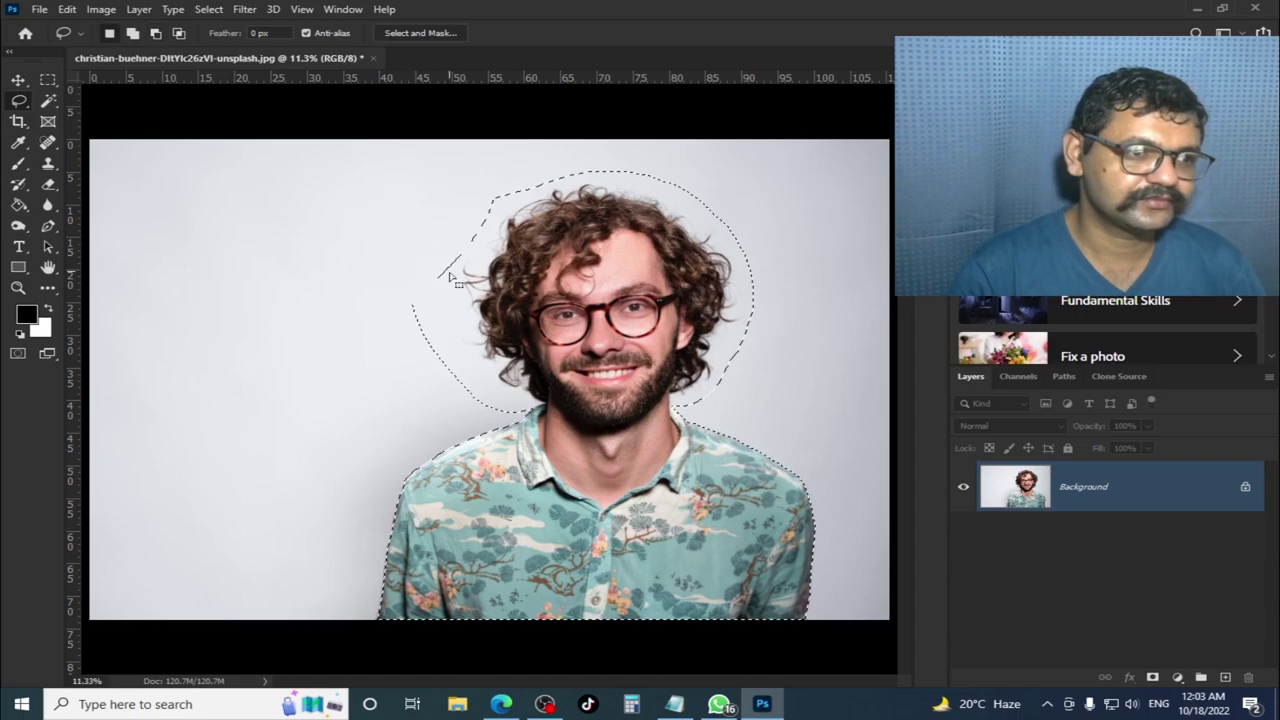
mouse_move(438, 250)
left_mouse_down()
mouse_move(424, 369)
mouse_move(366, 243)
left_mouse_up()
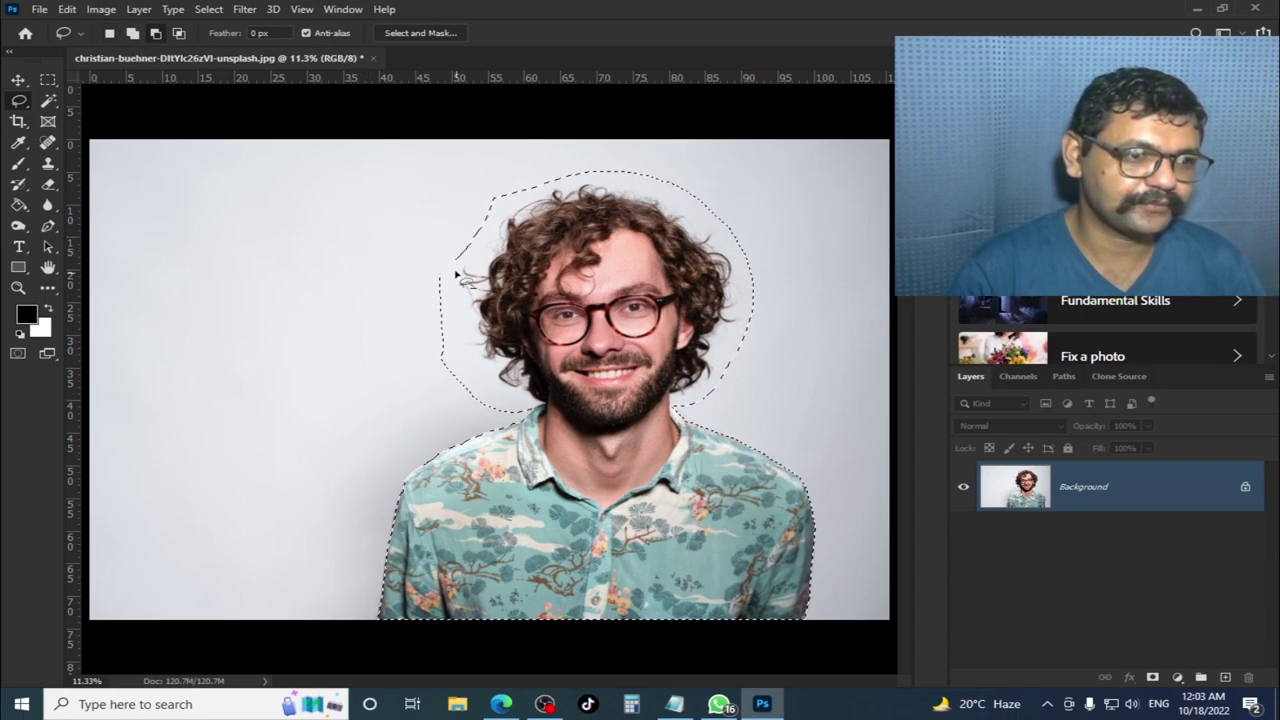
left_click_drag(457, 277, 474, 343)
left_click_drag(446, 405, 452, 262)
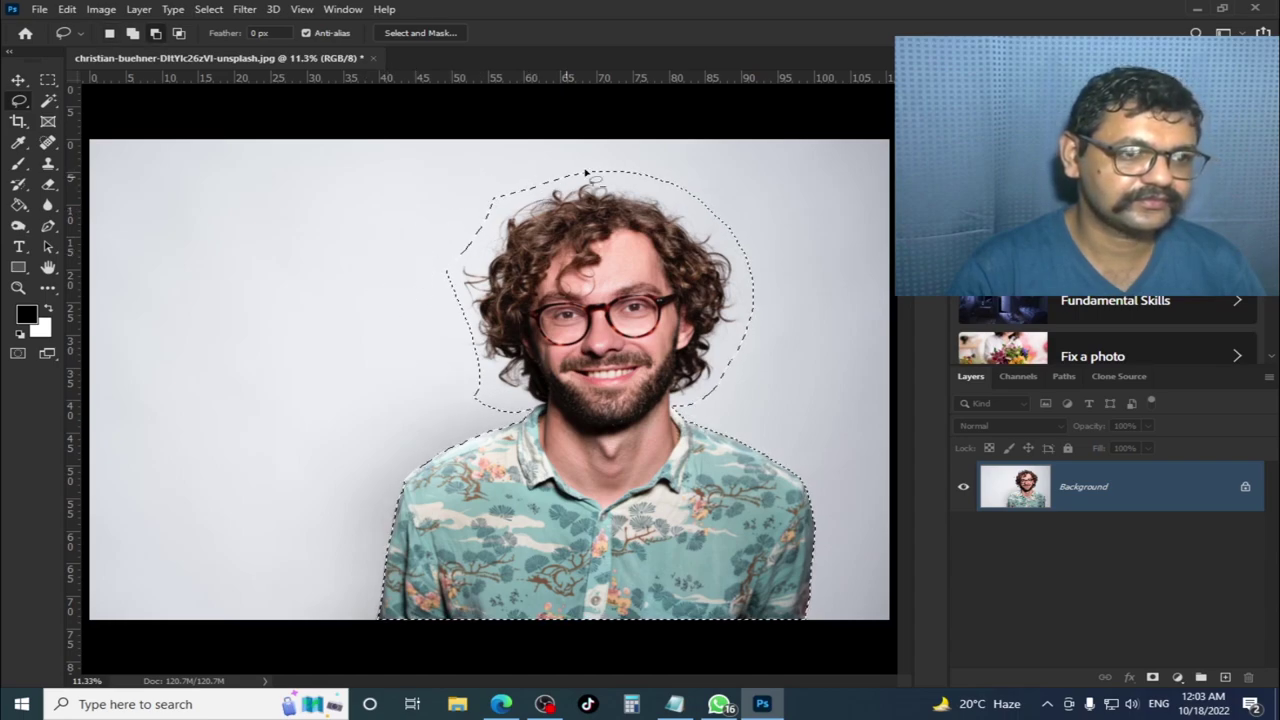
mouse_move(712, 188)
left_mouse_down()
mouse_move(732, 200)
mouse_move(760, 270)
left_mouse_up()
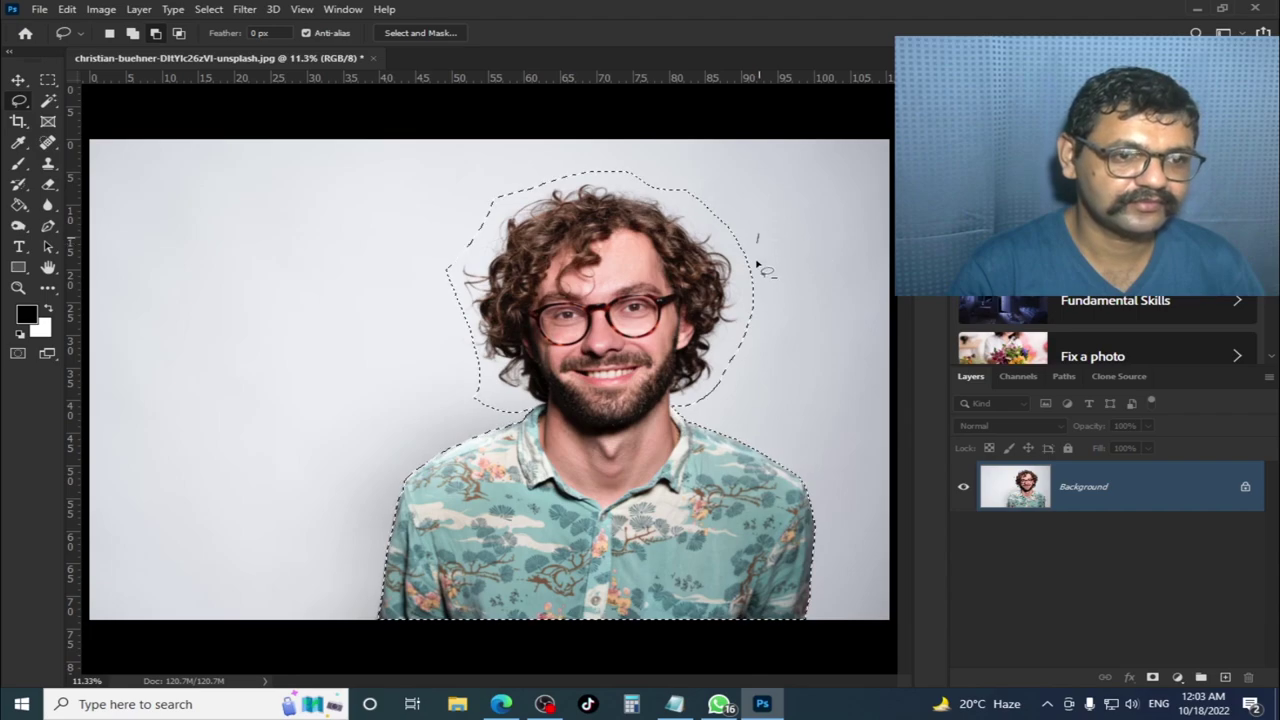
left_click_drag(753, 388, 717, 395)
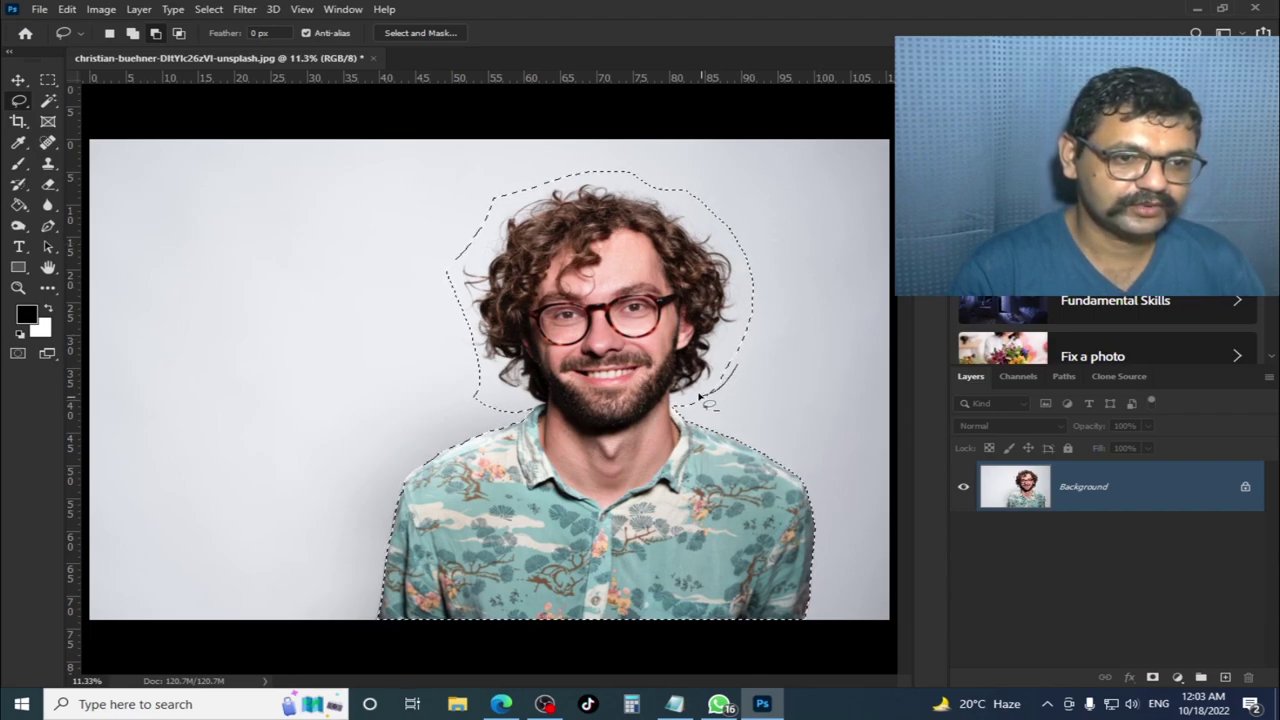
left_click_drag(780, 358, 785, 405)
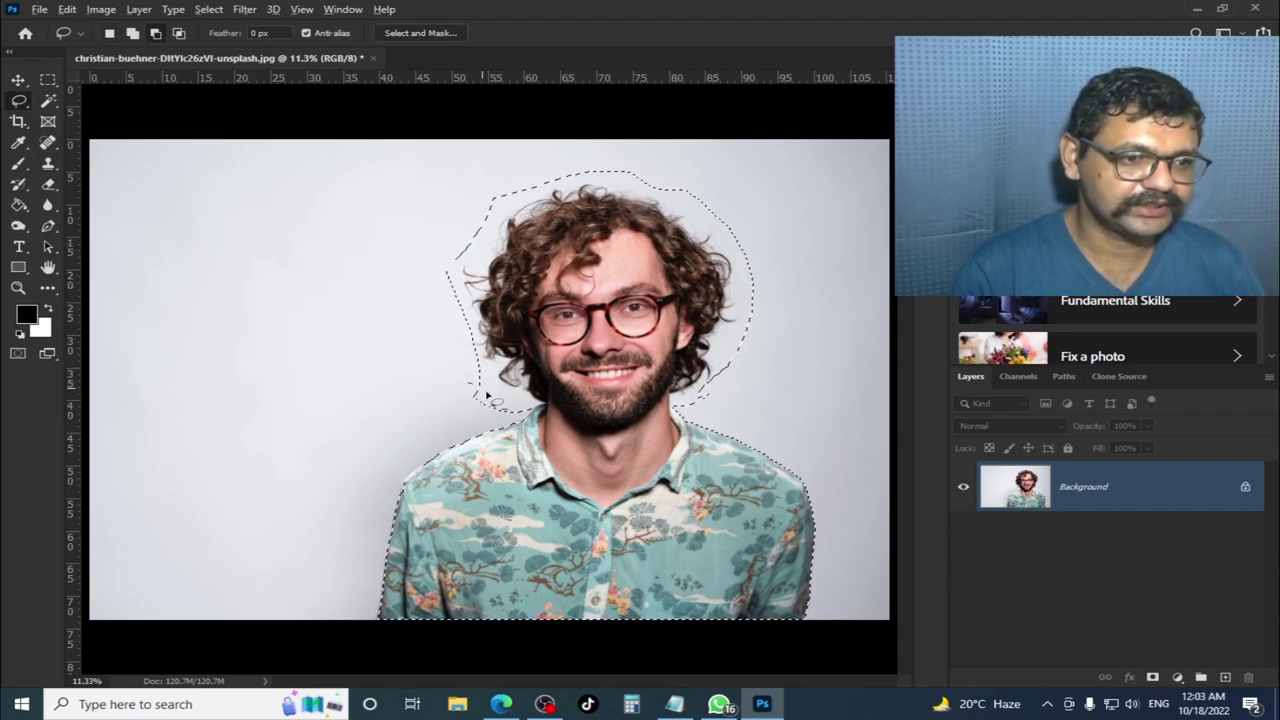
left_click_drag(484, 425, 478, 388)
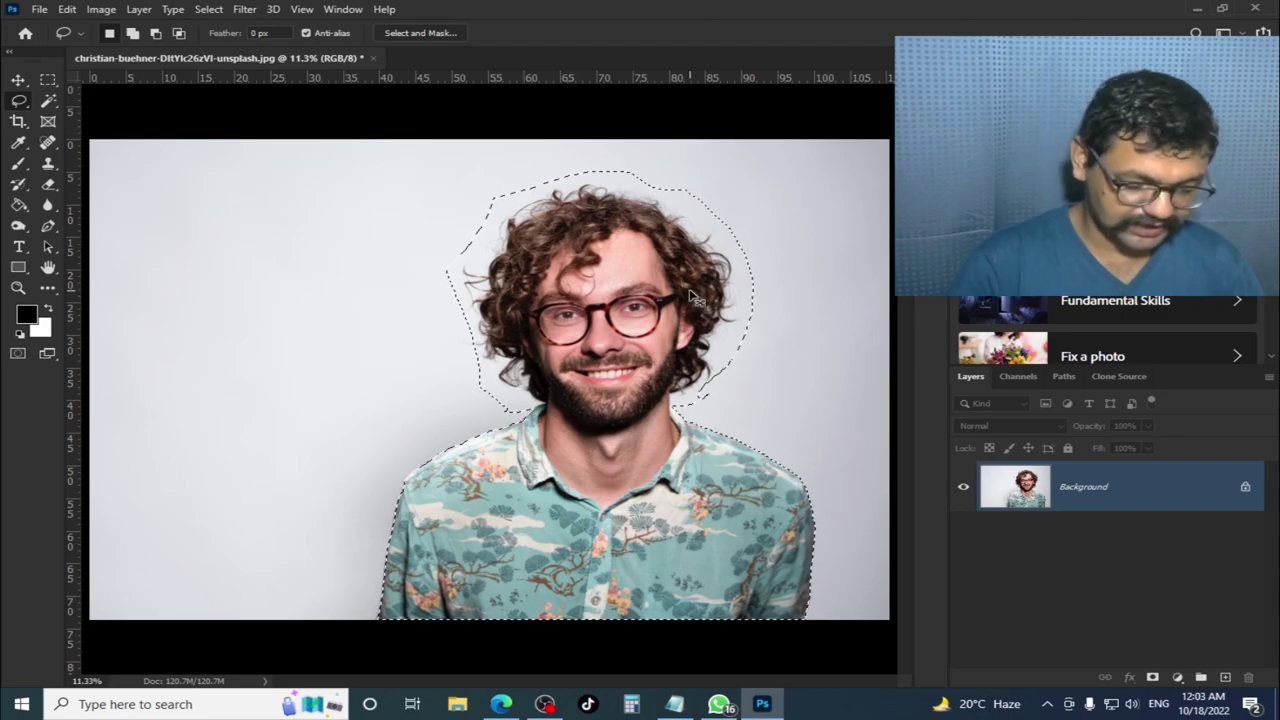
- Copy the selected man onto Layer 1 and add a new layer filled white
key("ctrl+j")
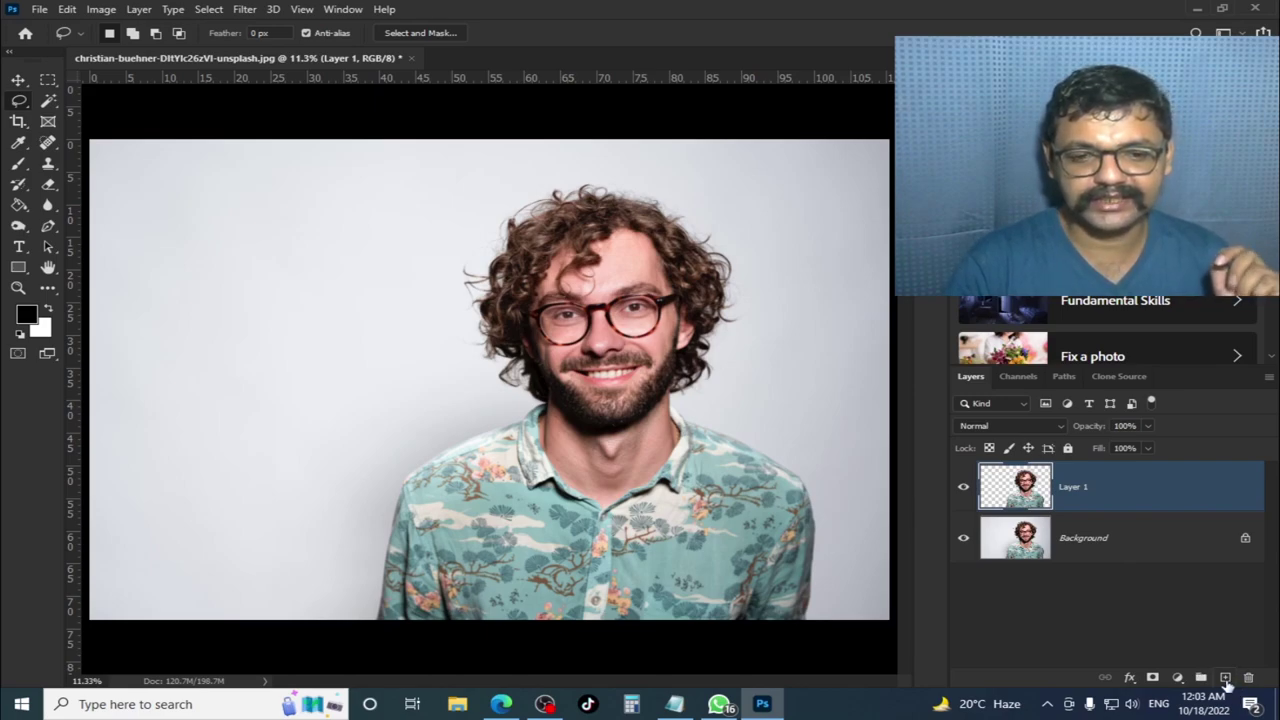
left_click(1226, 679)
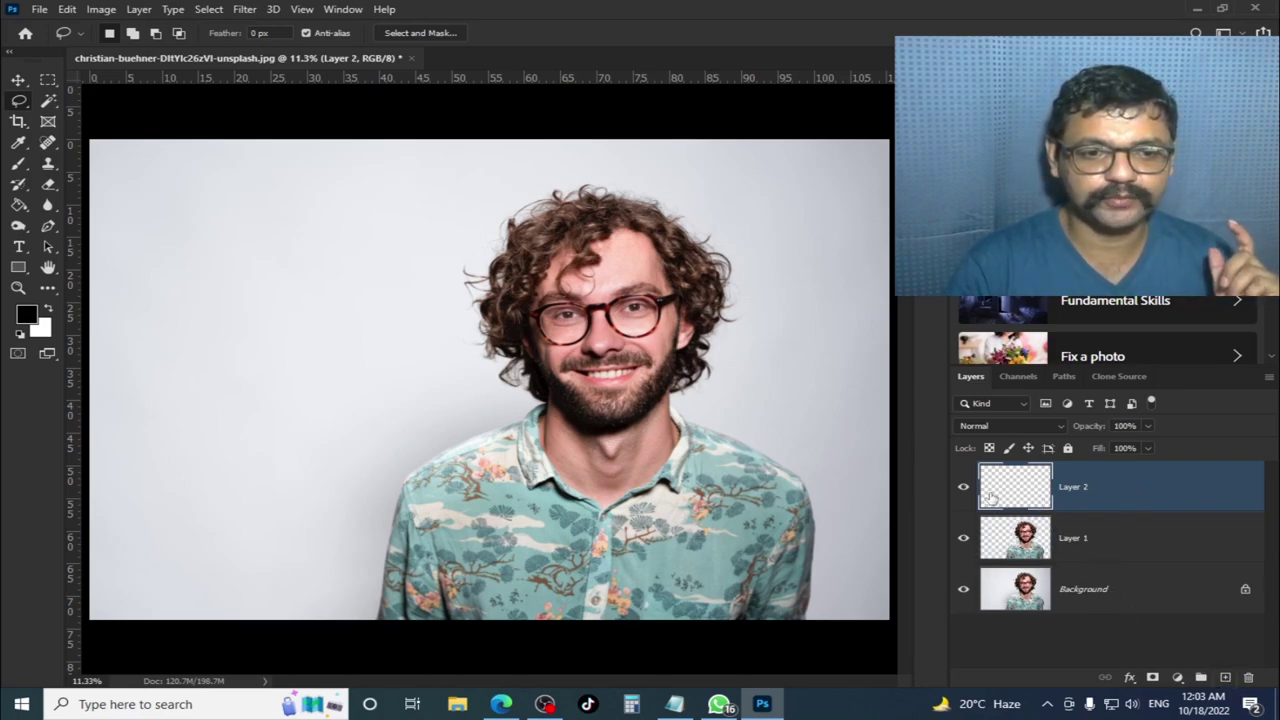
key("ctrl+BackSpace")
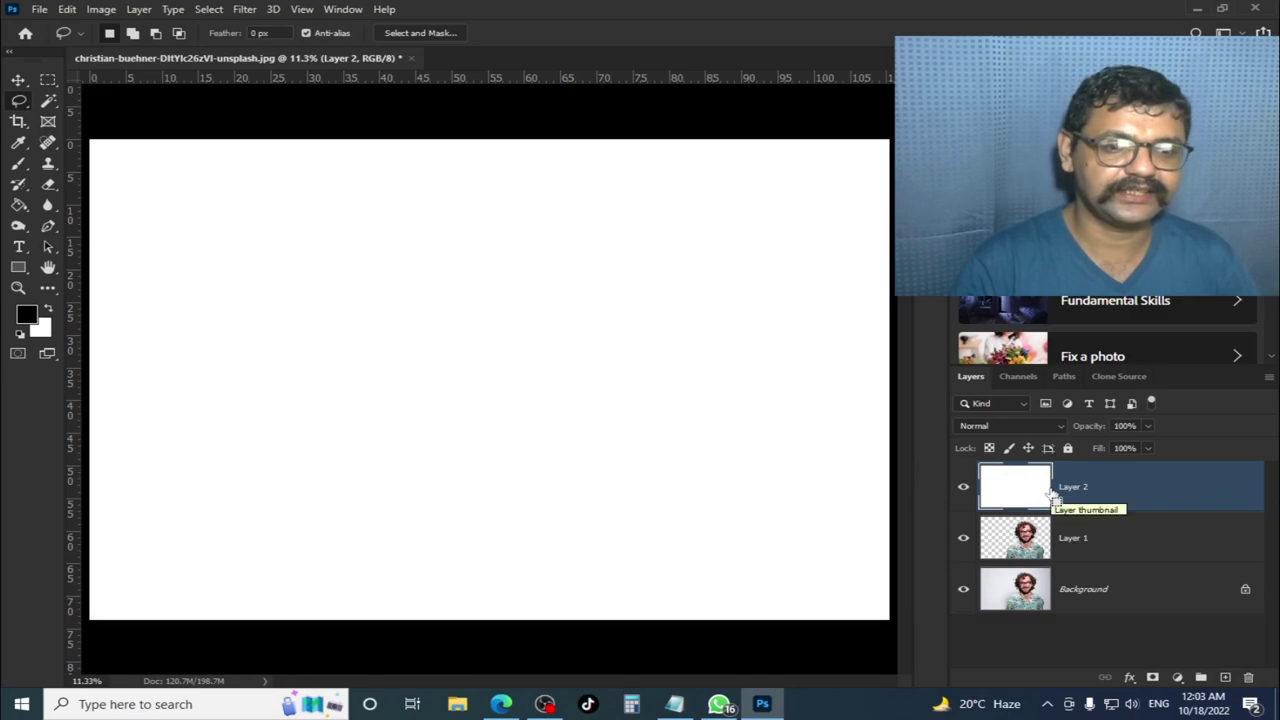
key("ctrl+z")
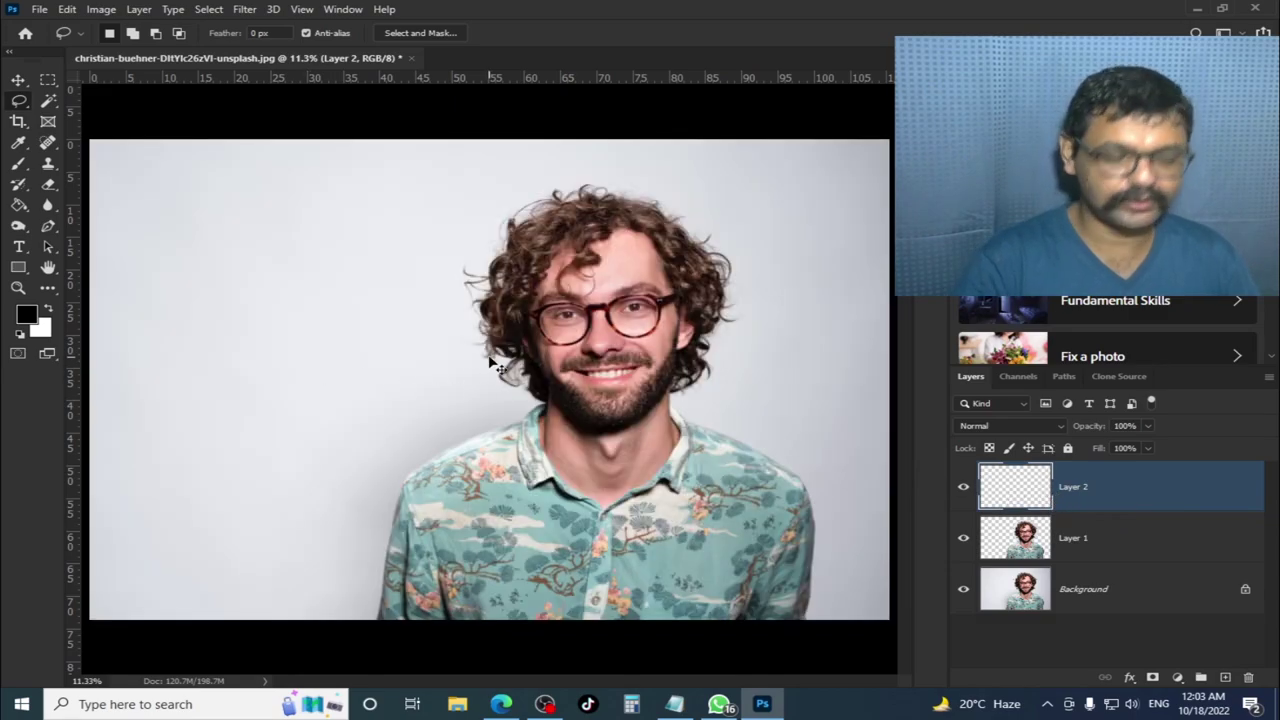
key("ctrl+BackSpace")
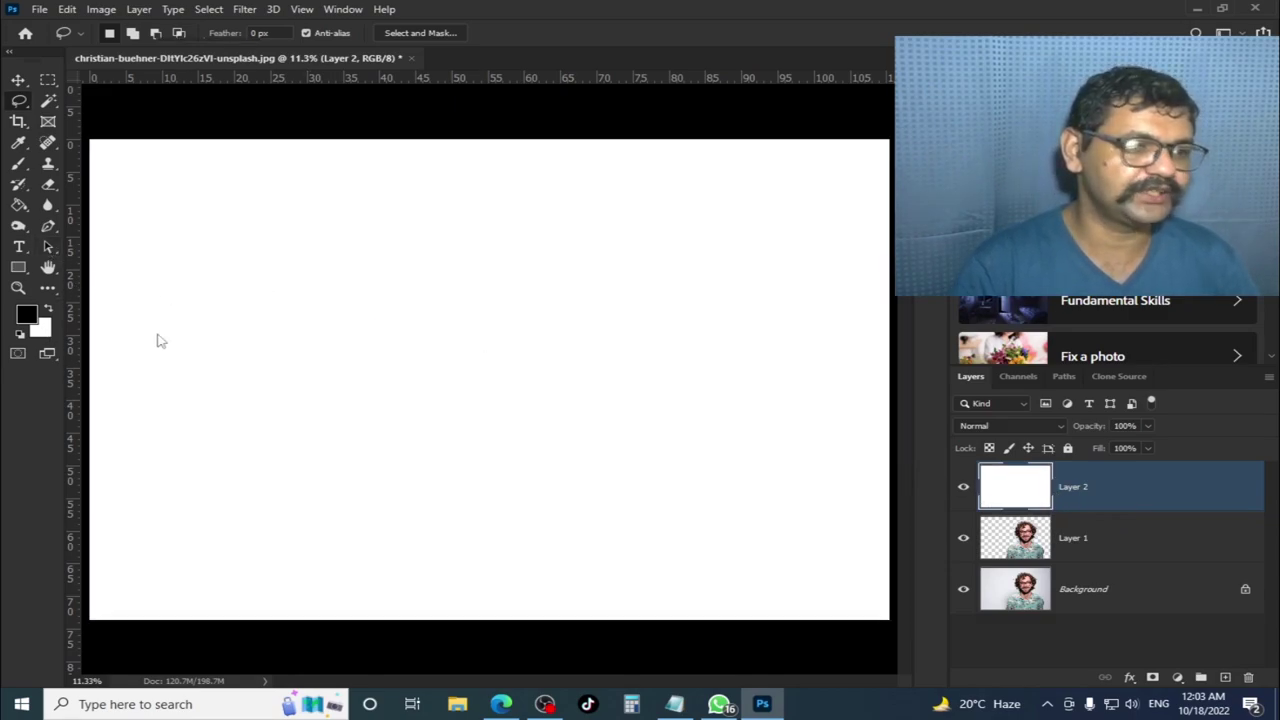
- Set the background colour to red ff0000, fill the layer, then delete it
left_click(40, 327)
type("ff0000")
key("Return")
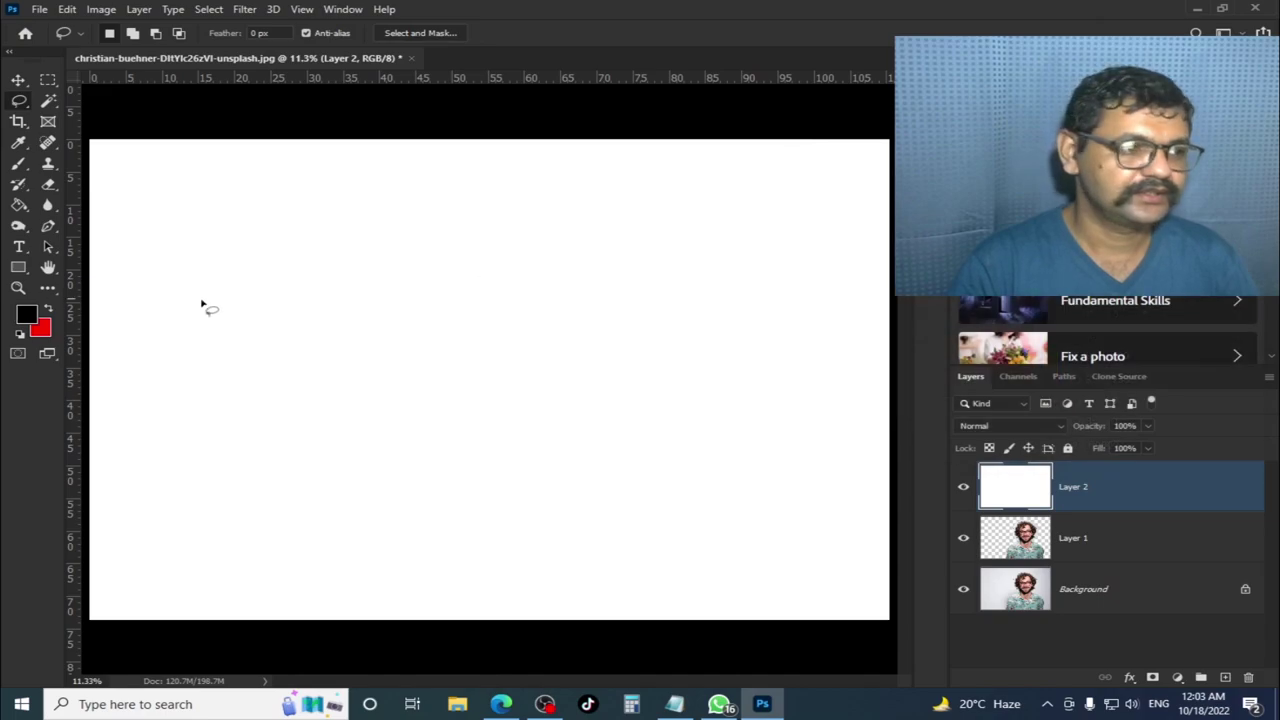
key("ctrl+BackSpace")
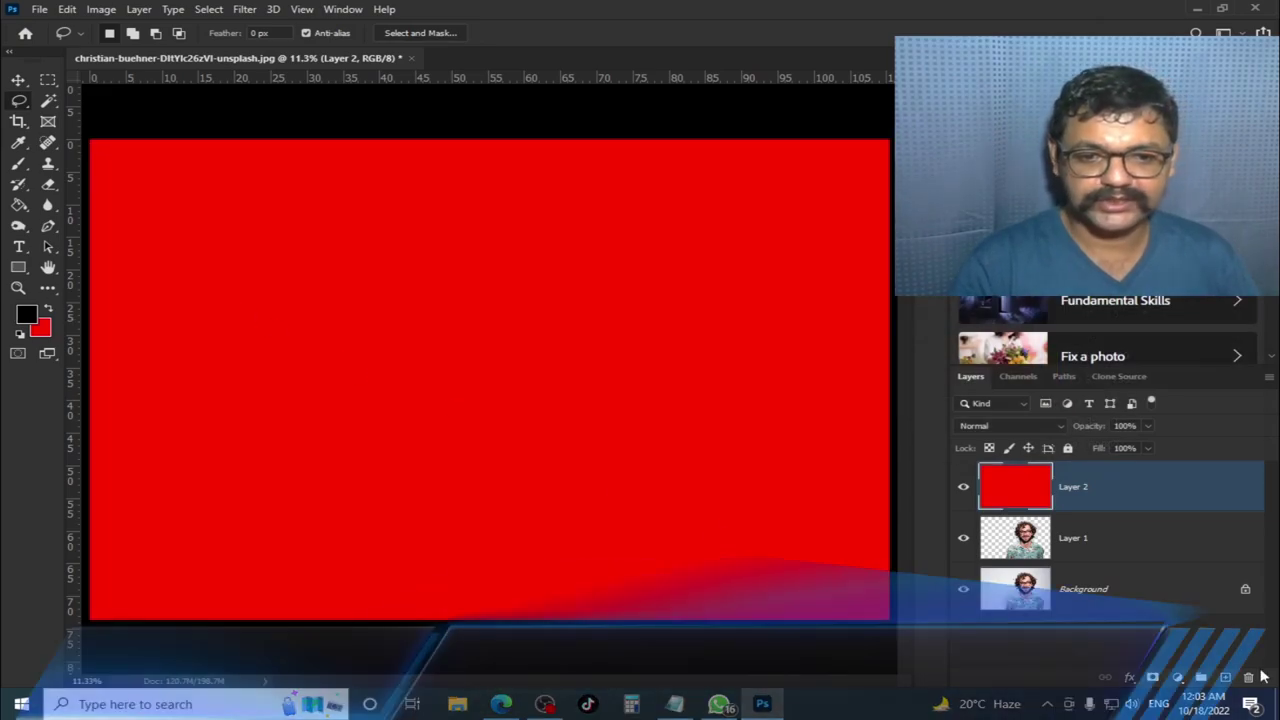
key("Delete")
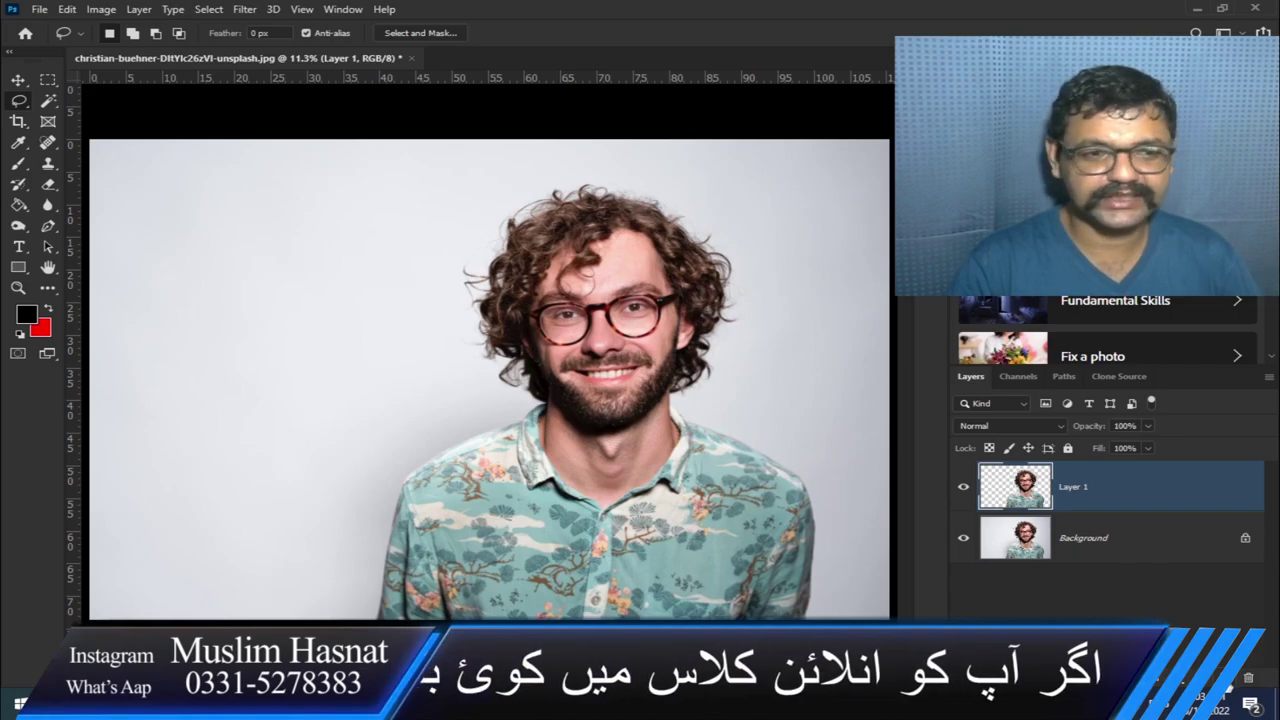
- Add Layer 2 below the cut-out, fill it red, and zoom to 25% on the face
left_click(1228, 678, "ctrl")
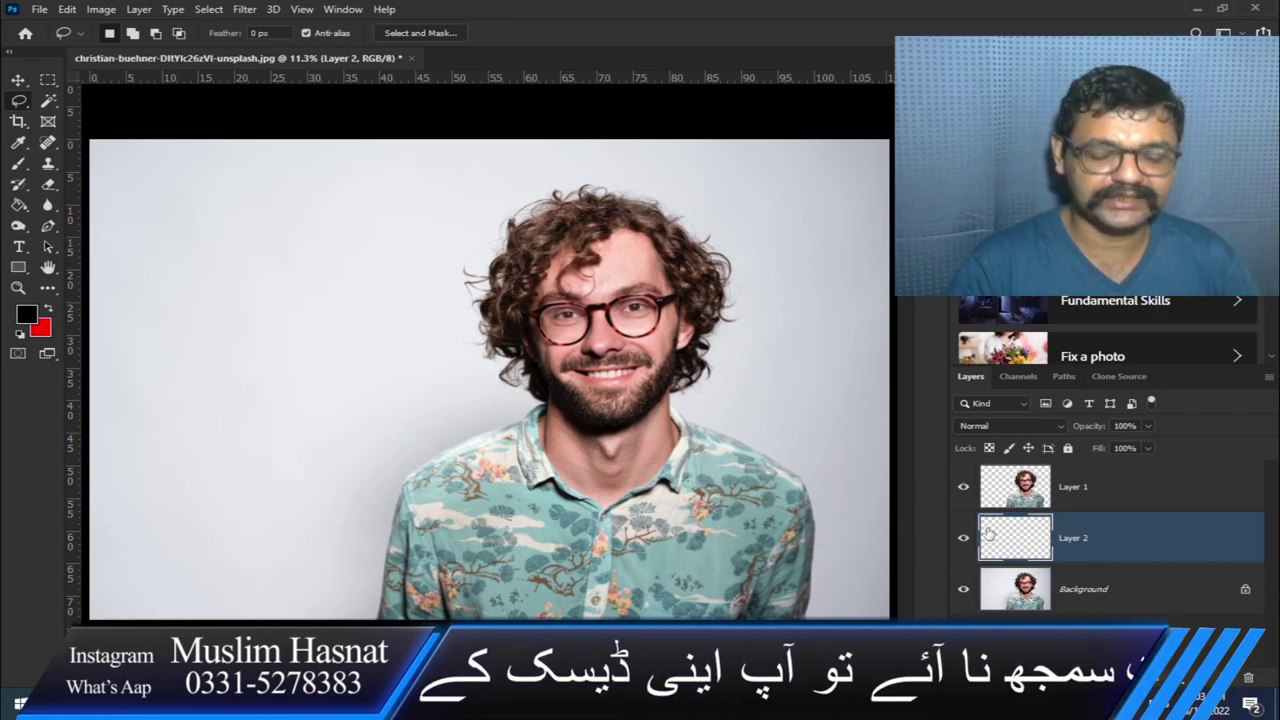
key("ctrl+BackSpace")
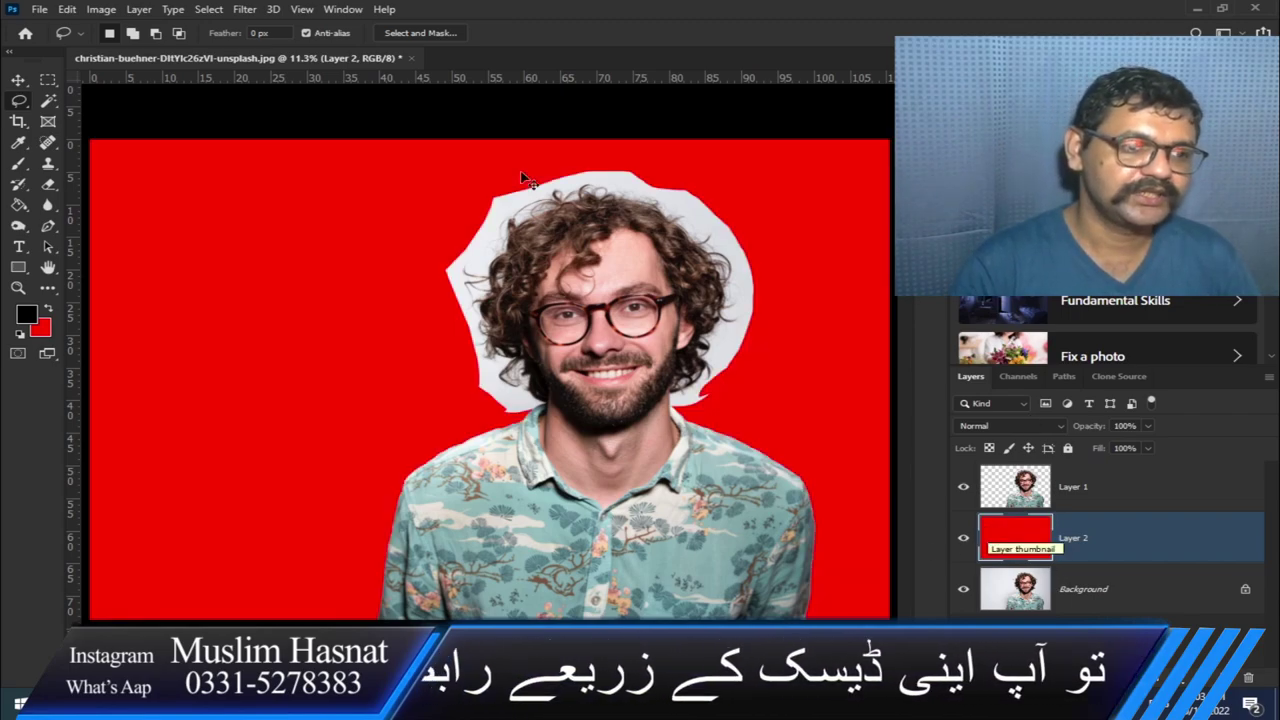
key("ctrl+plus")
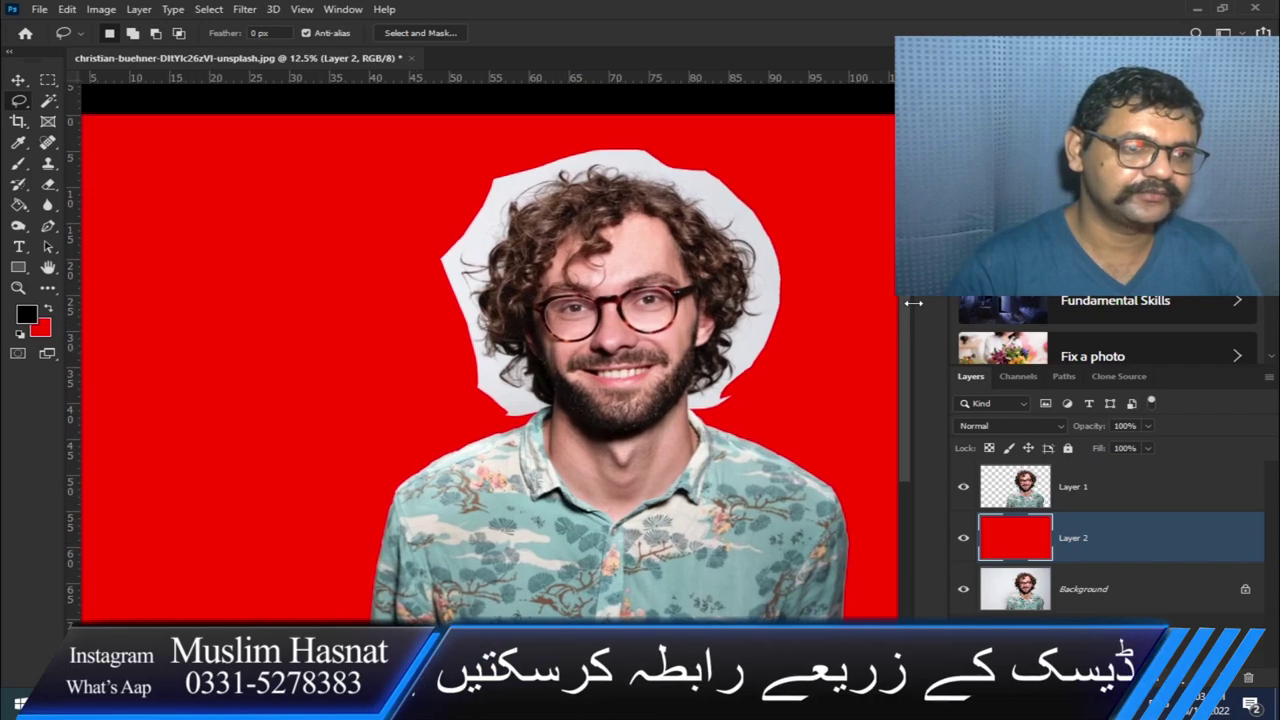
key("ctrl+plus")
key("ctrl+plus")
left_click_drag(489, 372, 199, 492)
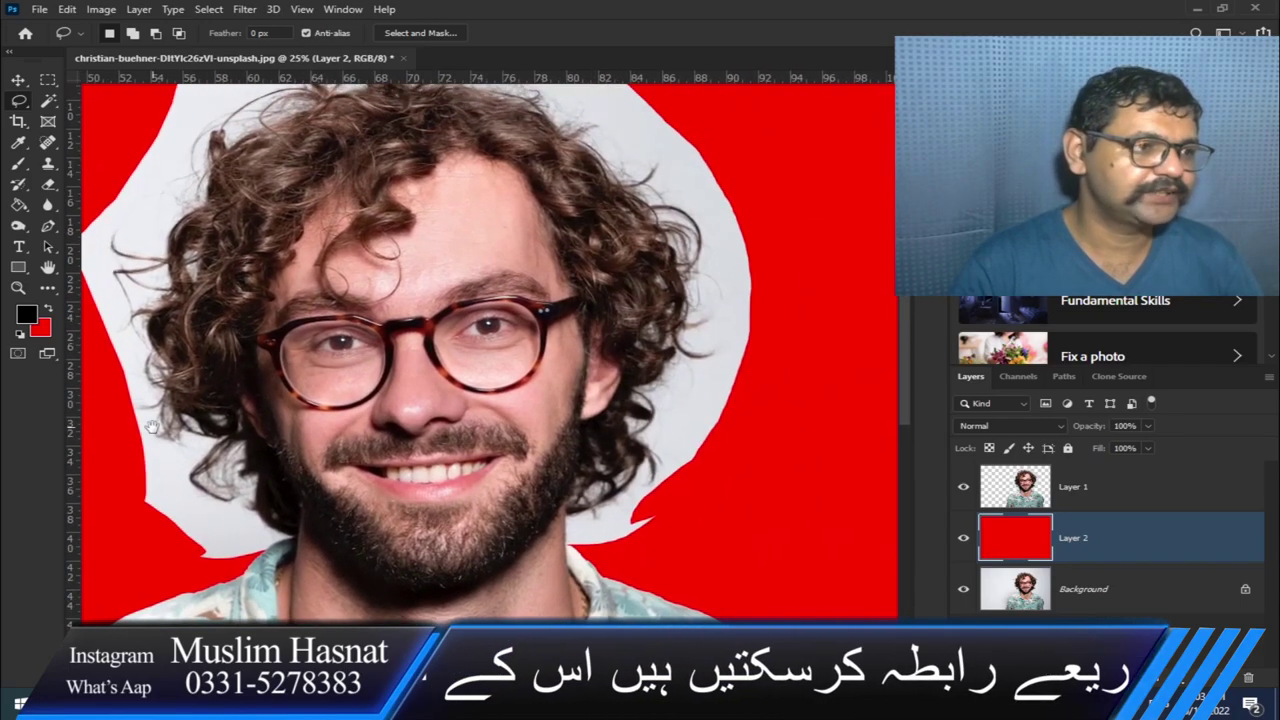
- Switch to the Background Eraser Tool and raise its tolerance from 10% to 50%
left_click(48, 184)
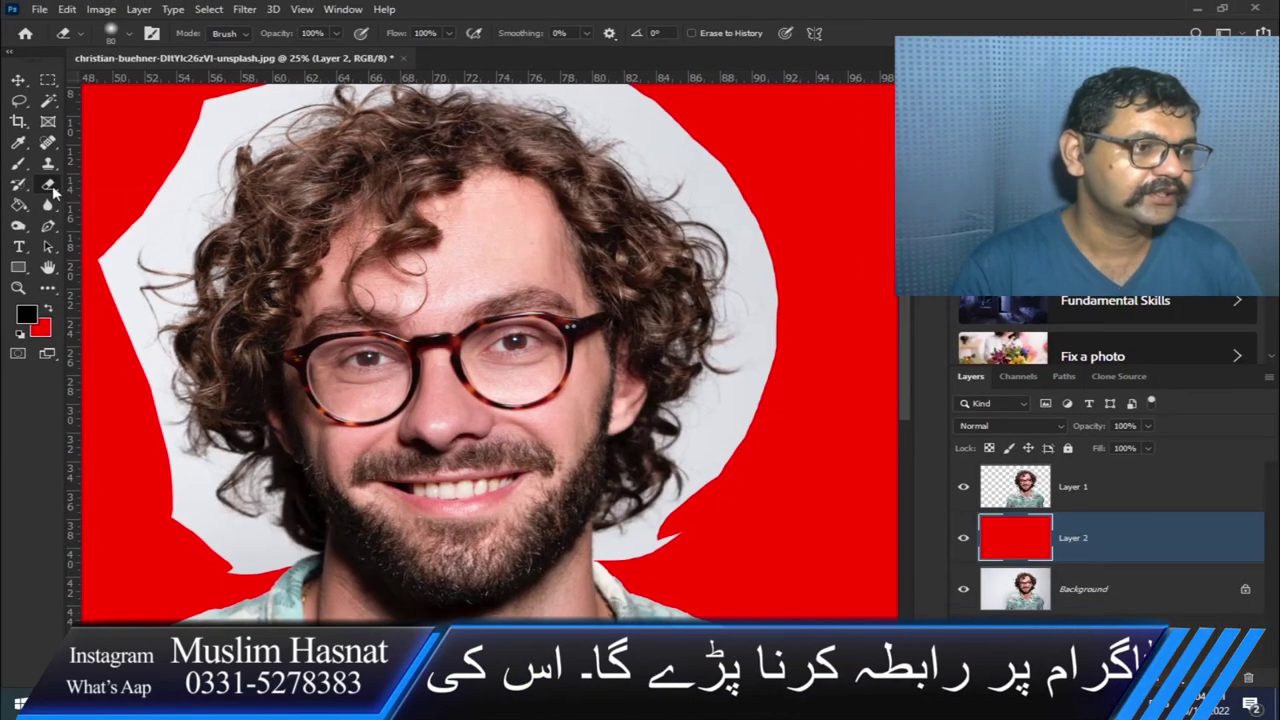
right_click(47, 184)
left_click(130, 200)
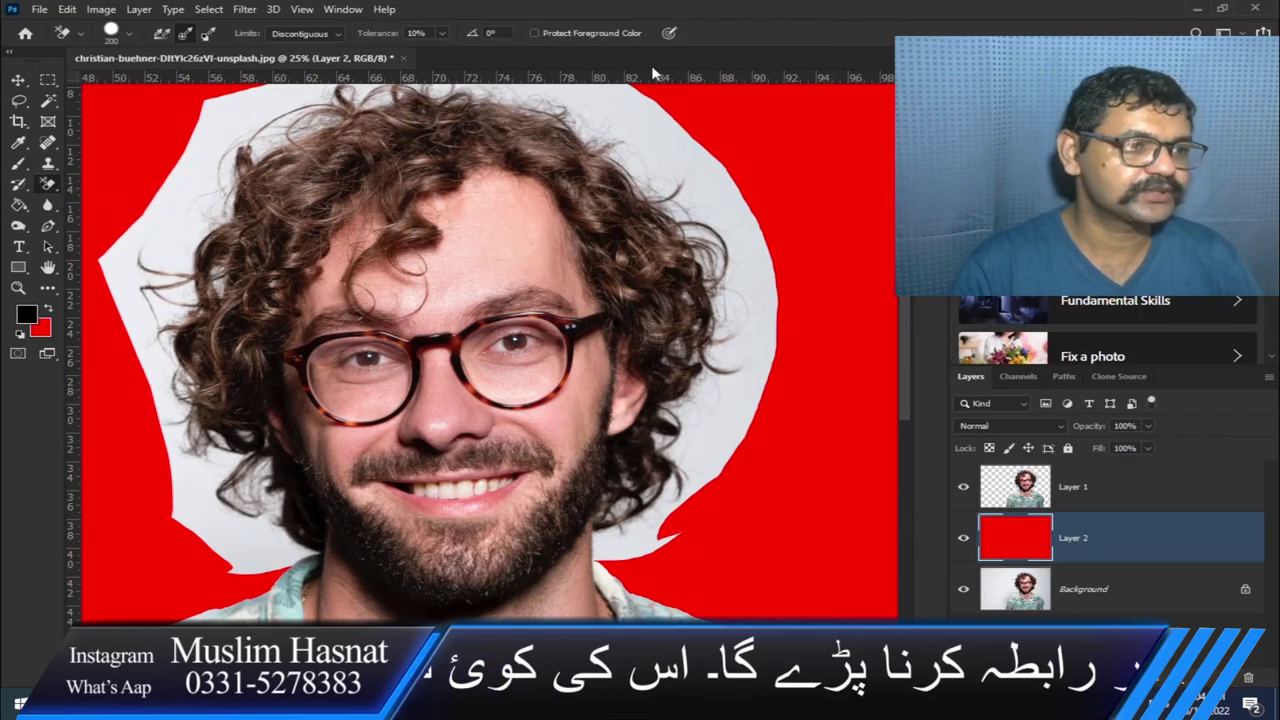
left_click(440, 34)
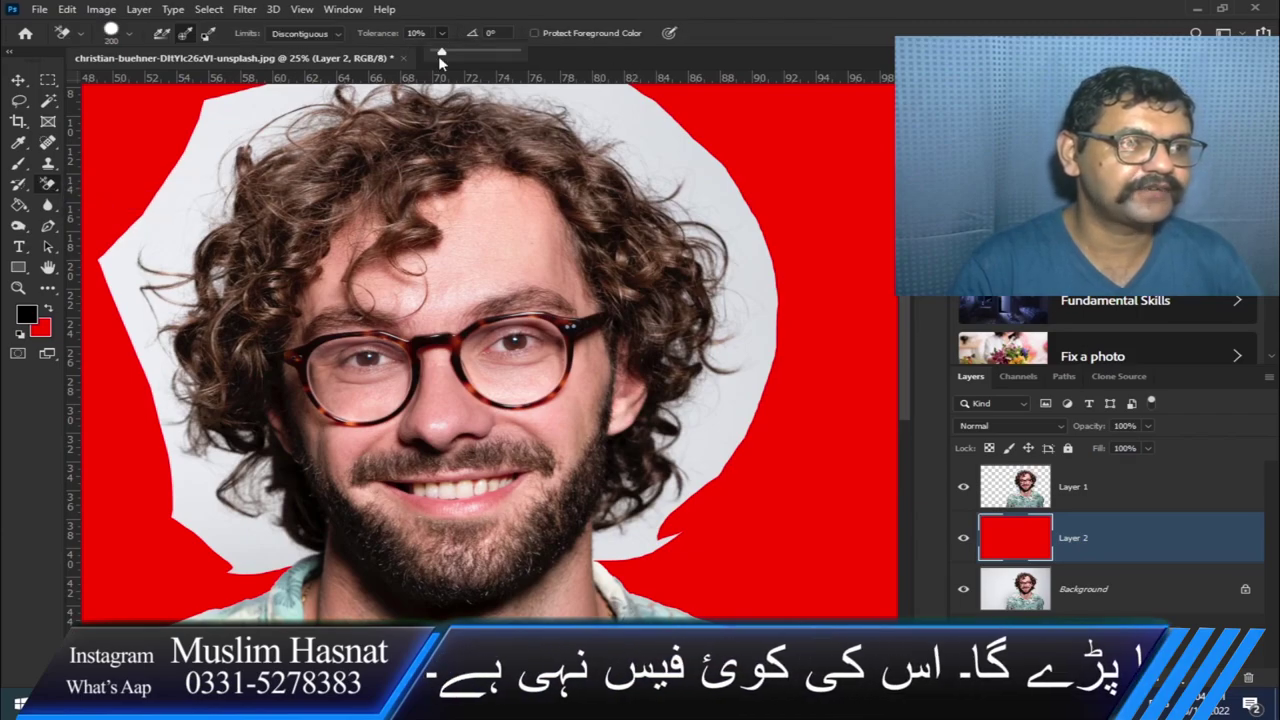
left_click_drag(441, 51, 480, 51)
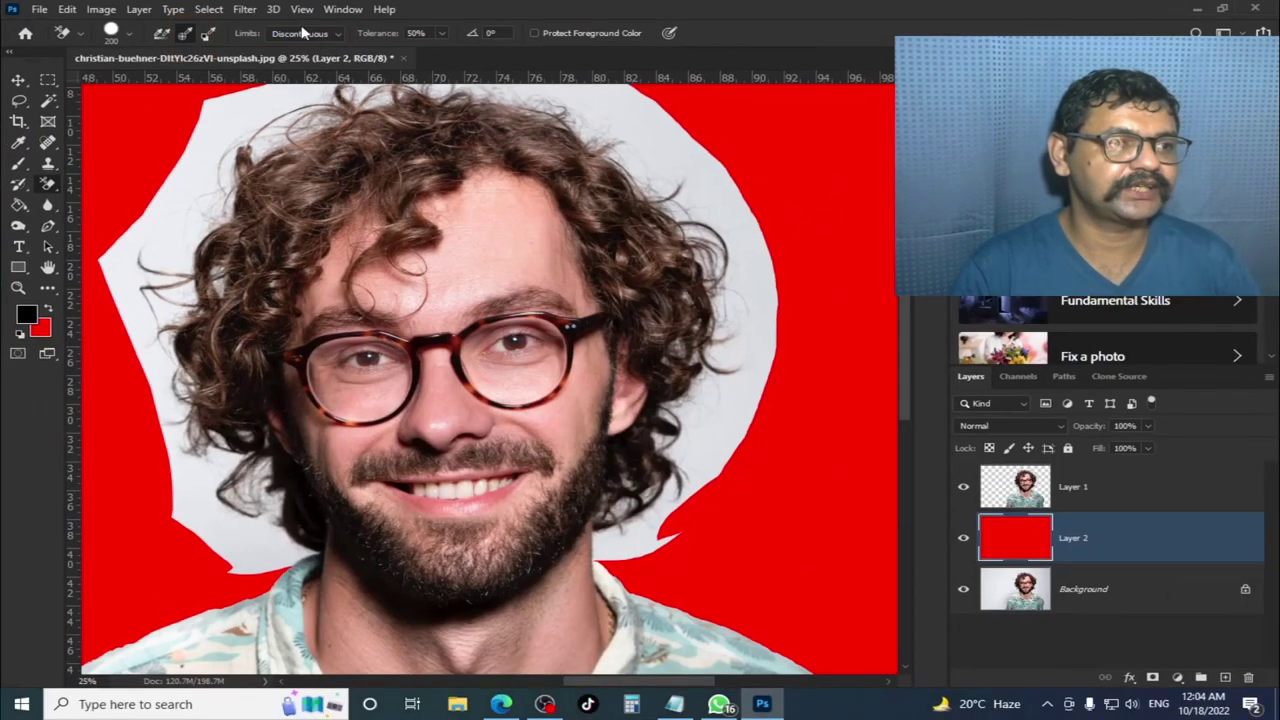
- Keep the eraser limits on Discontiguous and make Layer 1 the active layer
left_click(335, 35)
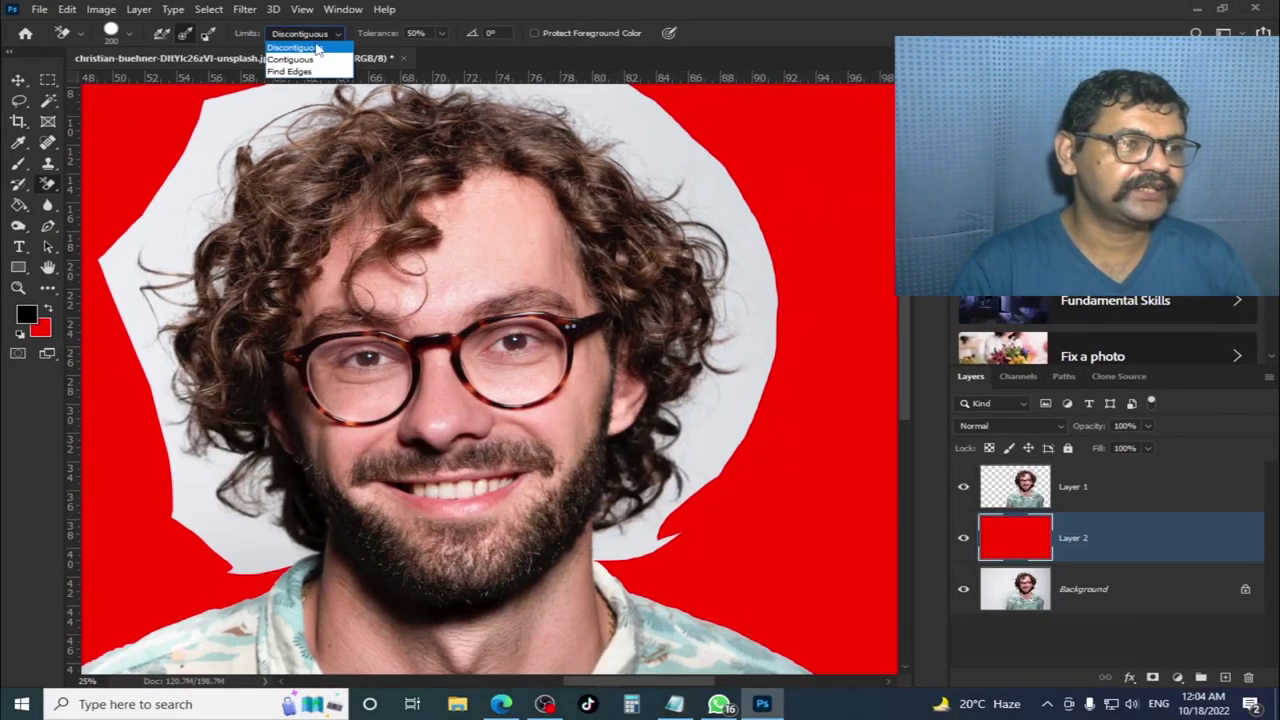
left_click(316, 50)
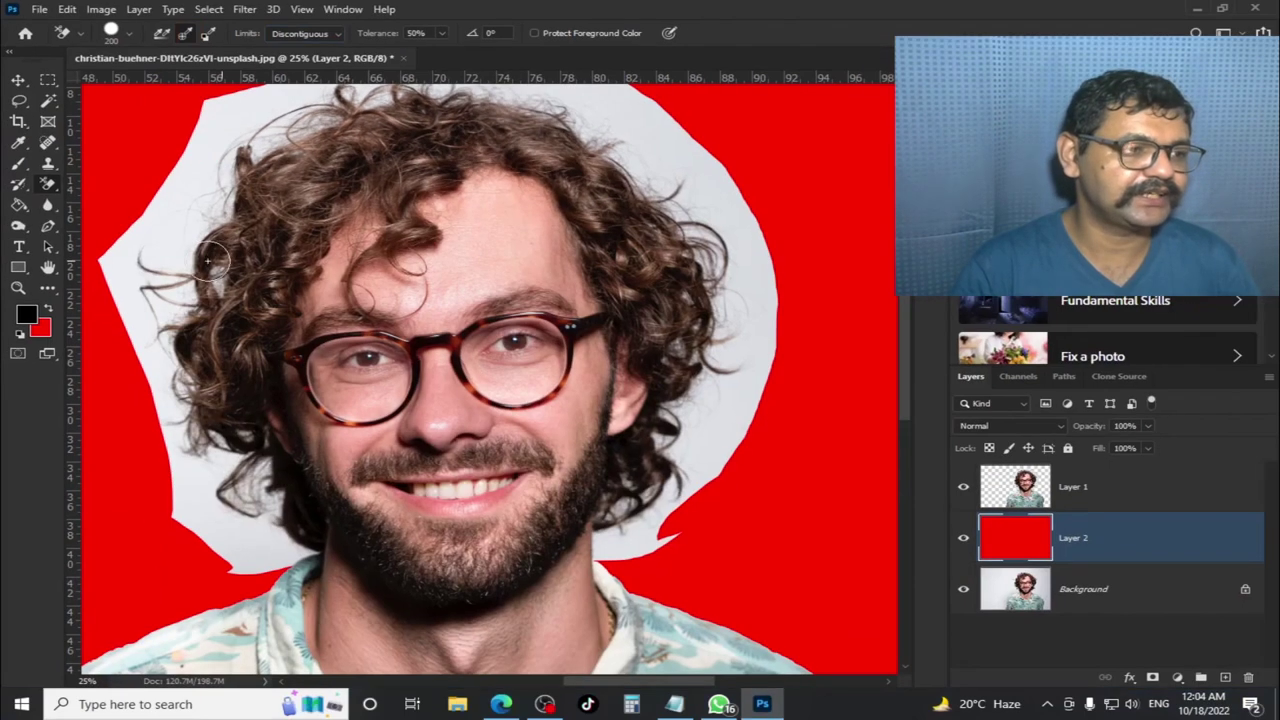
left_click_drag(220, 265, 415, 175)
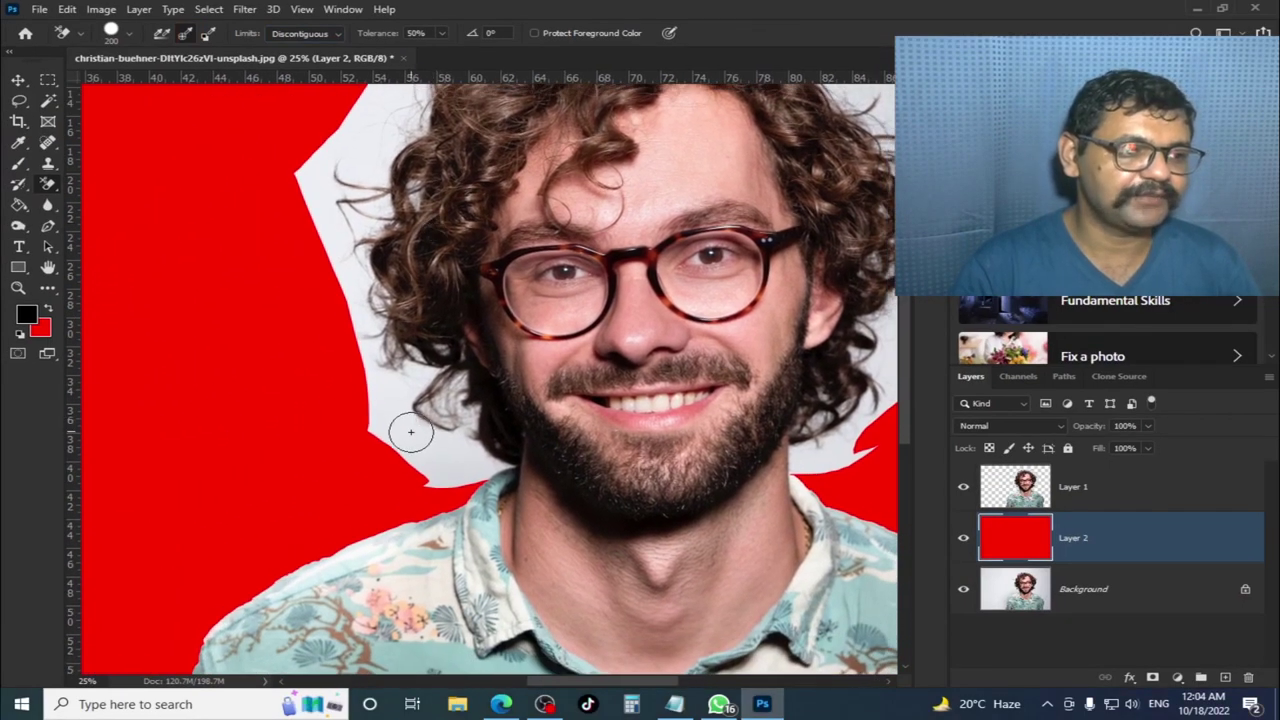
left_click(1112, 485)
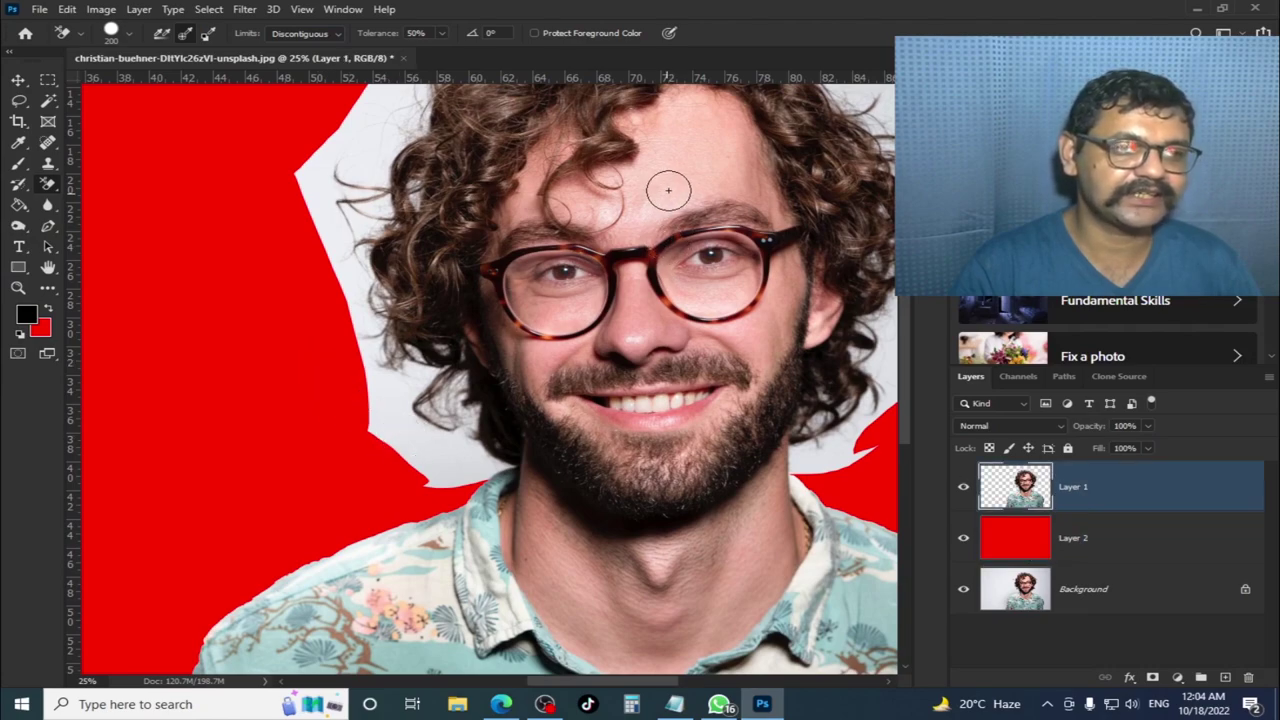
- Erase a patch across the forehead and along the hairline, exposing red beneath
left_click_drag(668, 232, 552, 373)
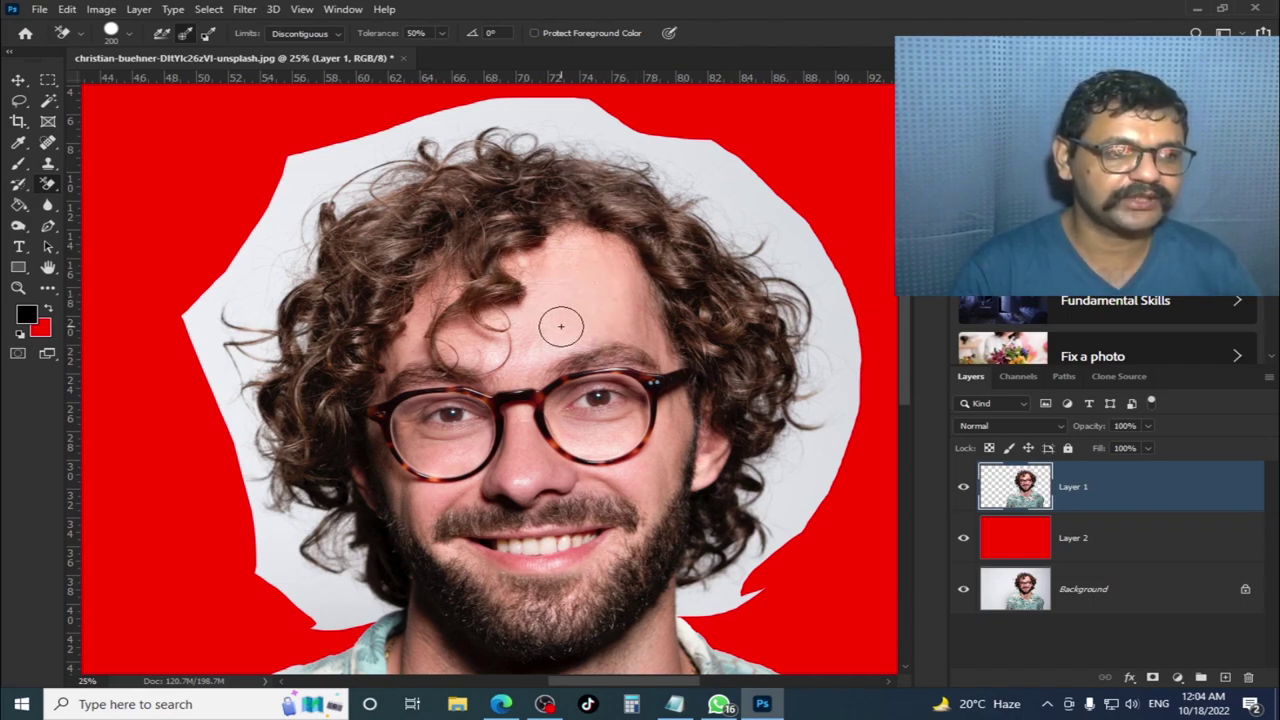
left_click(560, 326)
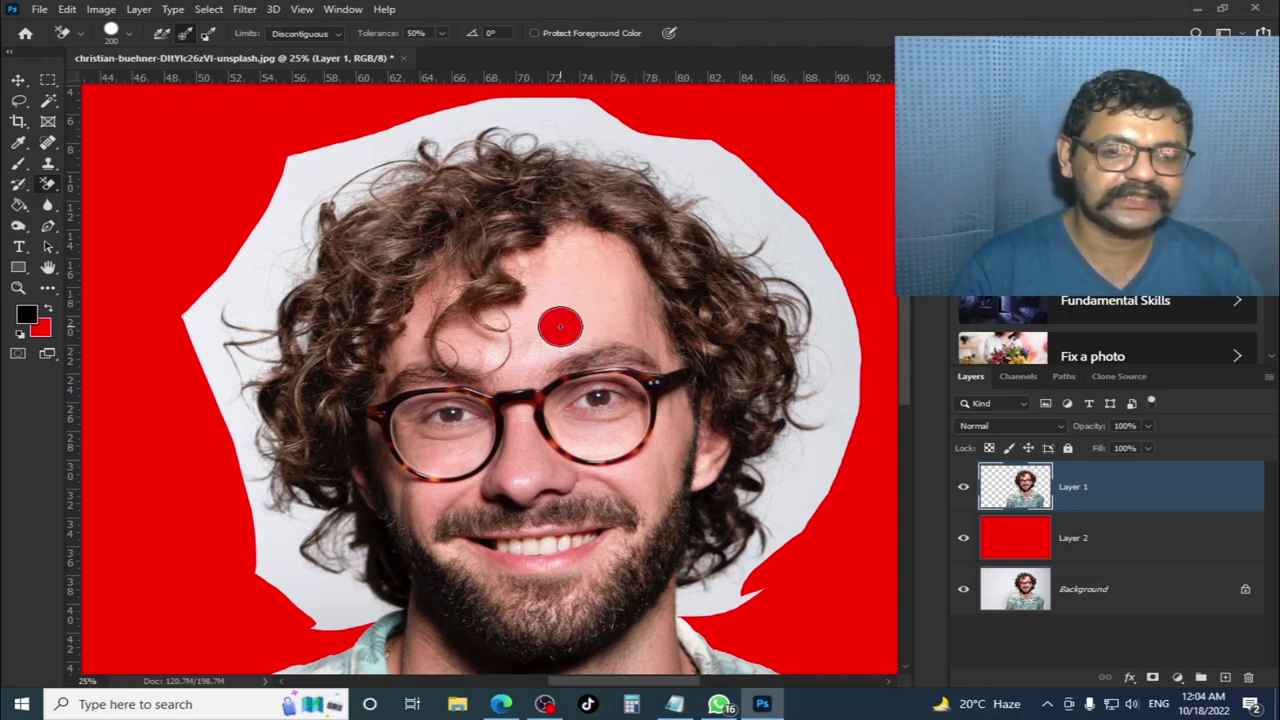
mouse_move(560, 326)
left_mouse_down()
mouse_move(570, 330)
mouse_move(466, 214)
left_mouse_up()
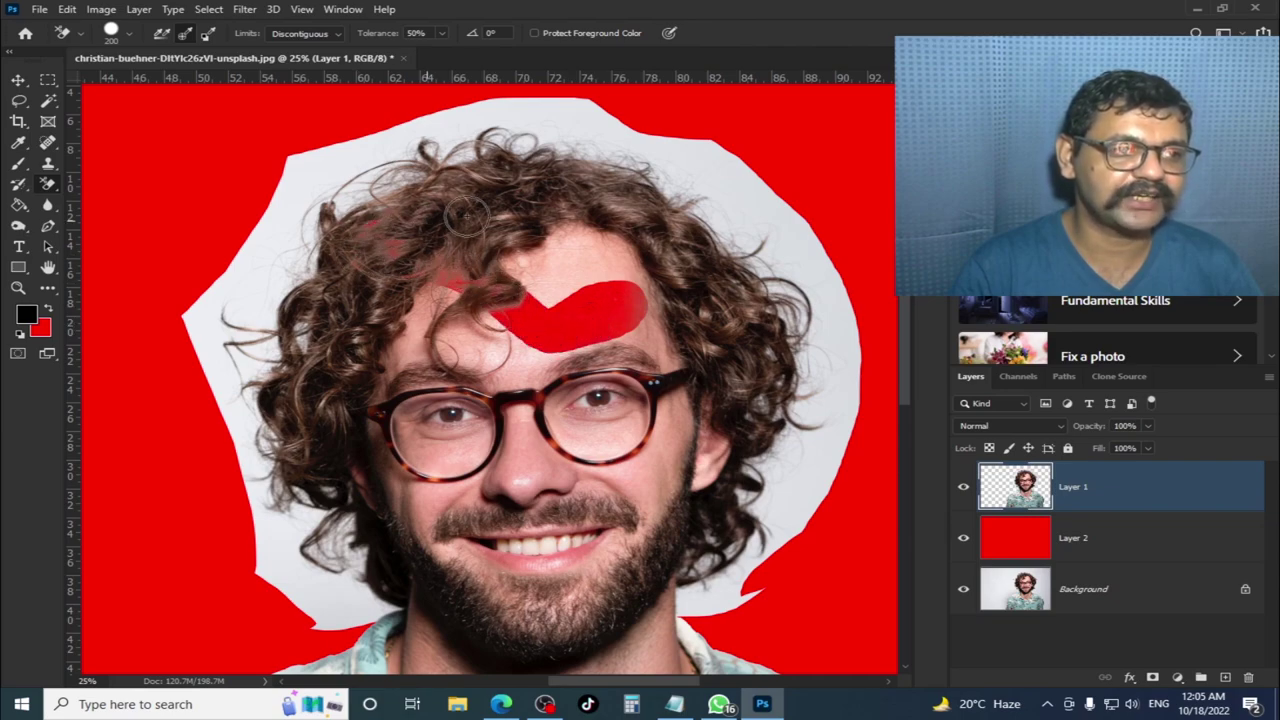
left_click_drag(466, 214, 557, 324)
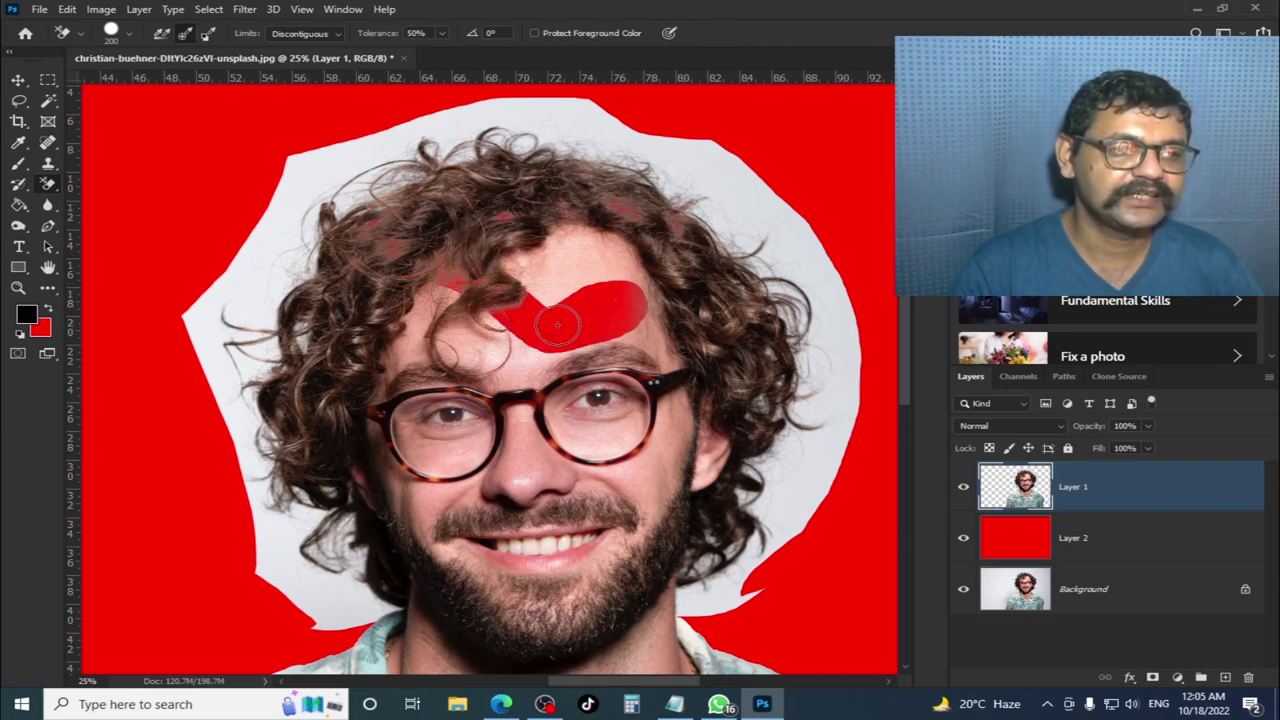
left_click(1078, 540)
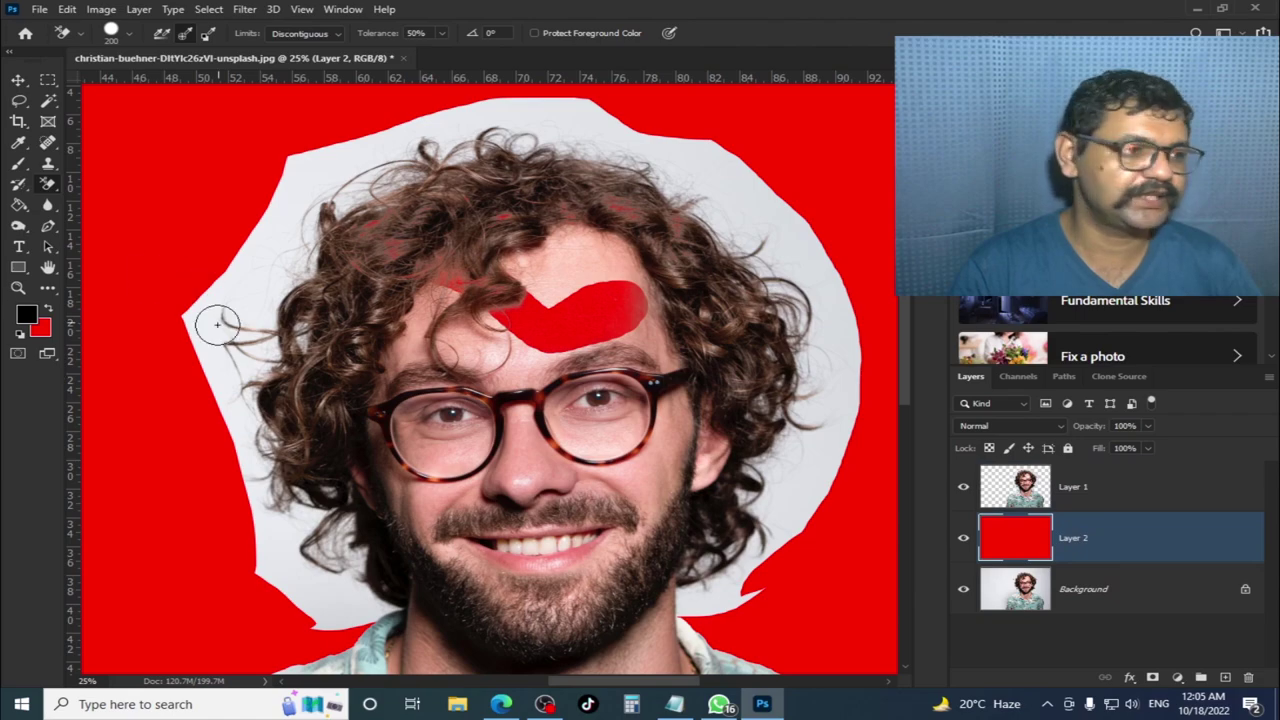
- Set the background colour to yellow ffff00 and restore the erased forehead patch
left_click(40, 330)
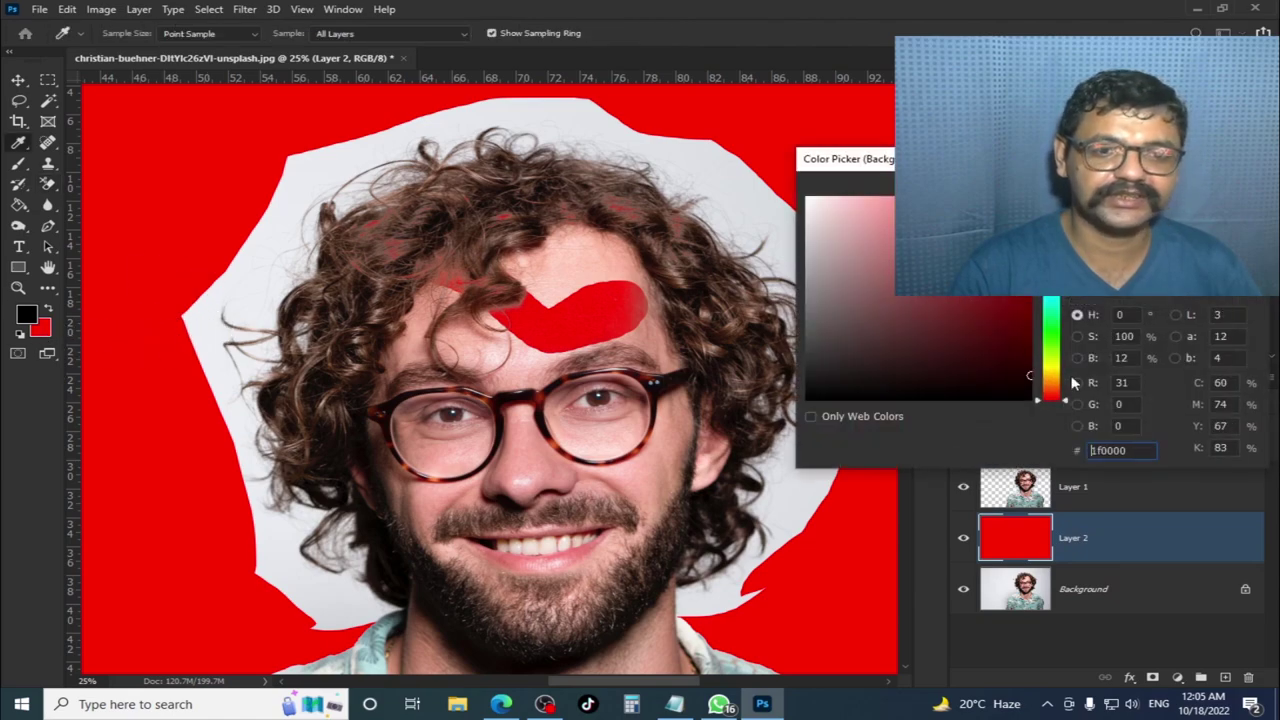
left_click(1064, 383)
type("ffff00")
key("Return")
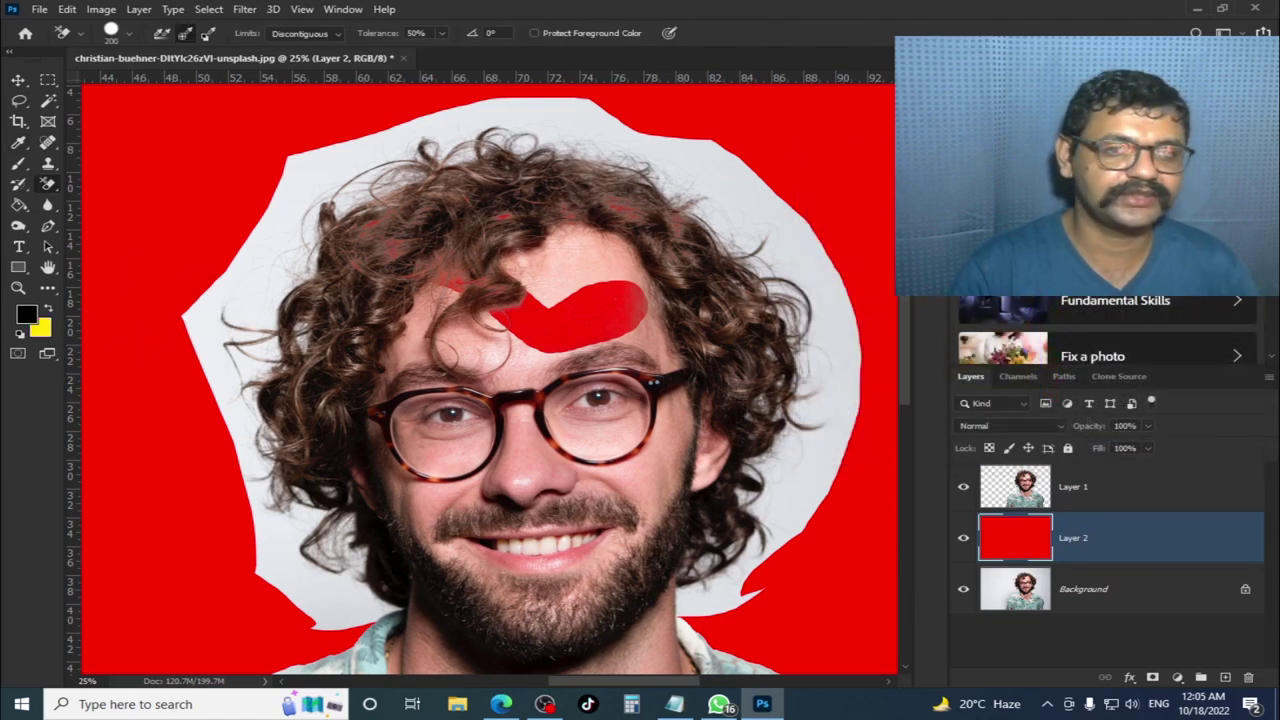
key("ctrl+shift+BackSpace")
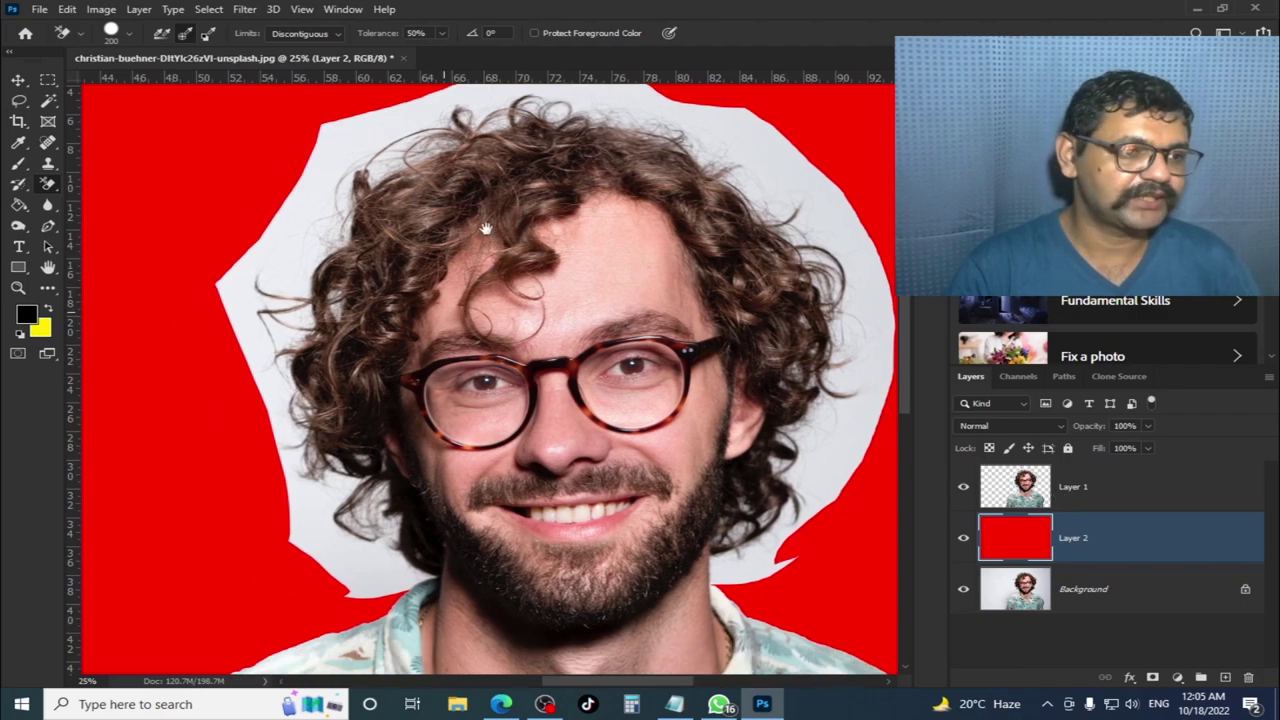
- On Layer 1, erase the white backdrop along the left neck, beard and hair
left_click_drag(321, 583, 341, 421)
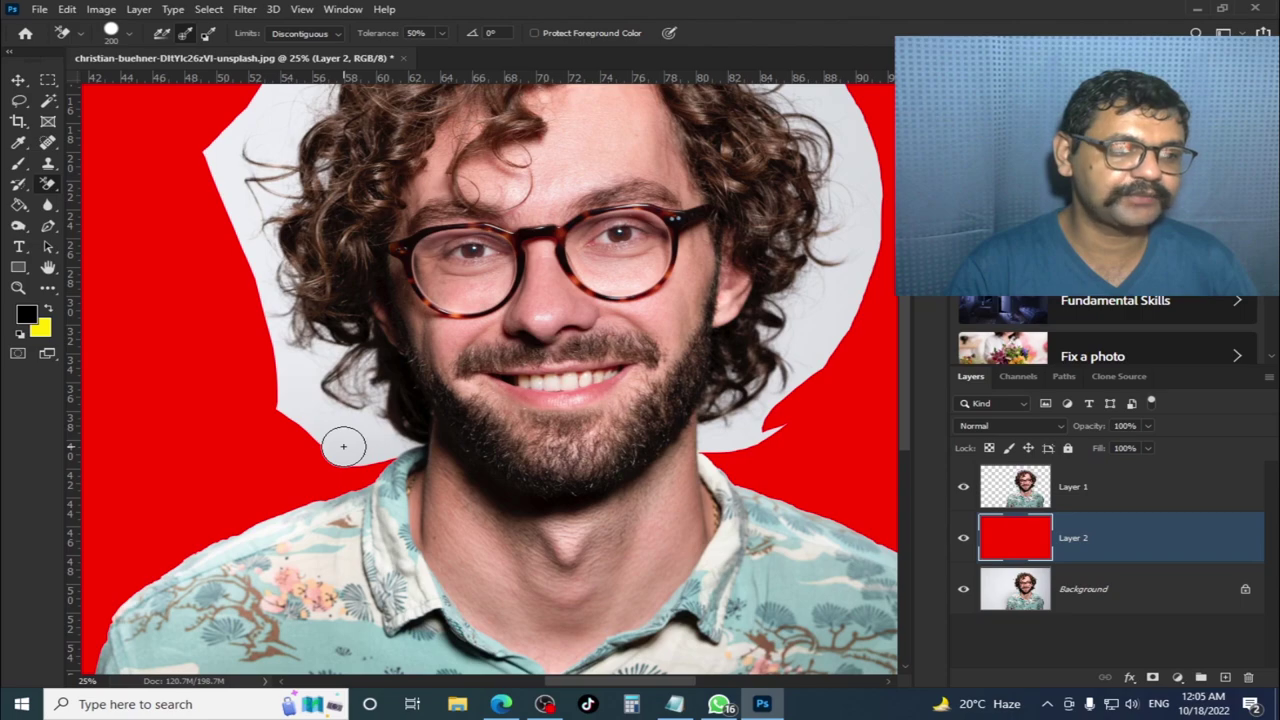
left_click(1150, 494)
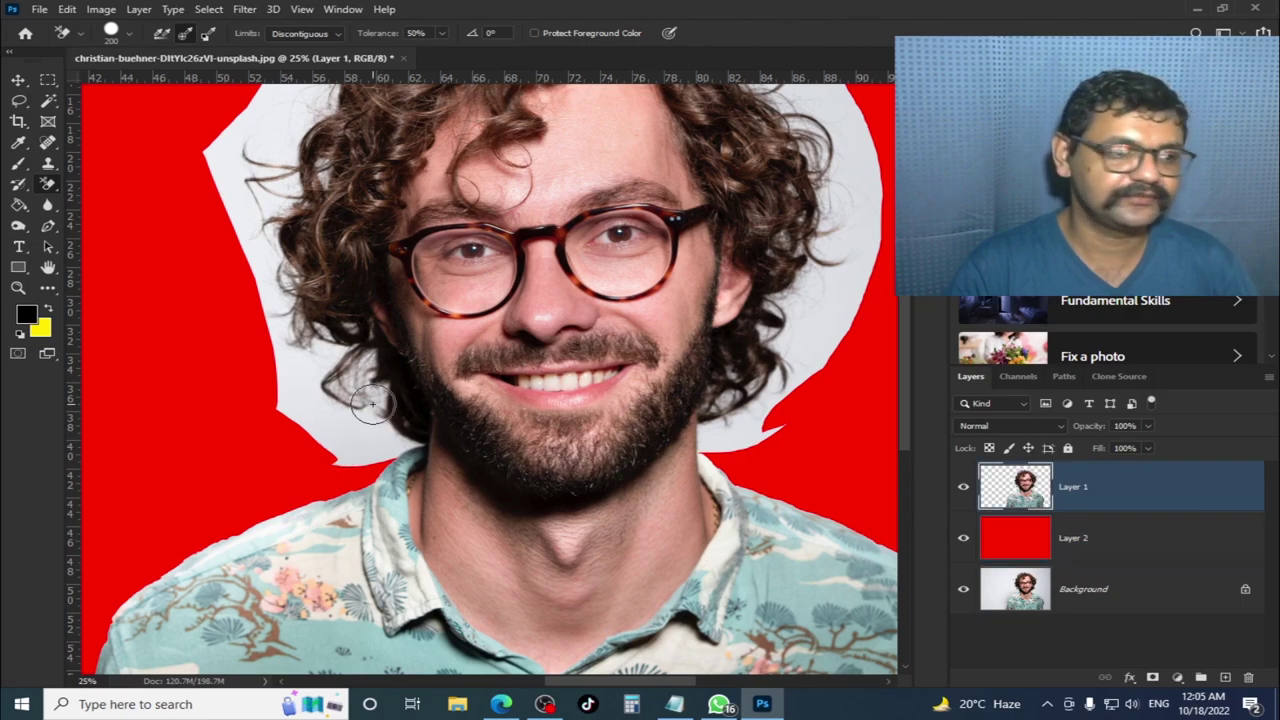
left_click(341, 449)
mouse_move(341, 449)
left_mouse_down()
mouse_move(348, 365)
mouse_move(362, 366)
mouse_move(368, 388)
mouse_move(309, 429)
mouse_move(266, 386)
mouse_move(320, 372)
mouse_move(286, 337)
mouse_move(286, 357)
mouse_move(223, 366)
mouse_move(272, 285)
mouse_move(224, 148)
left_mouse_up()
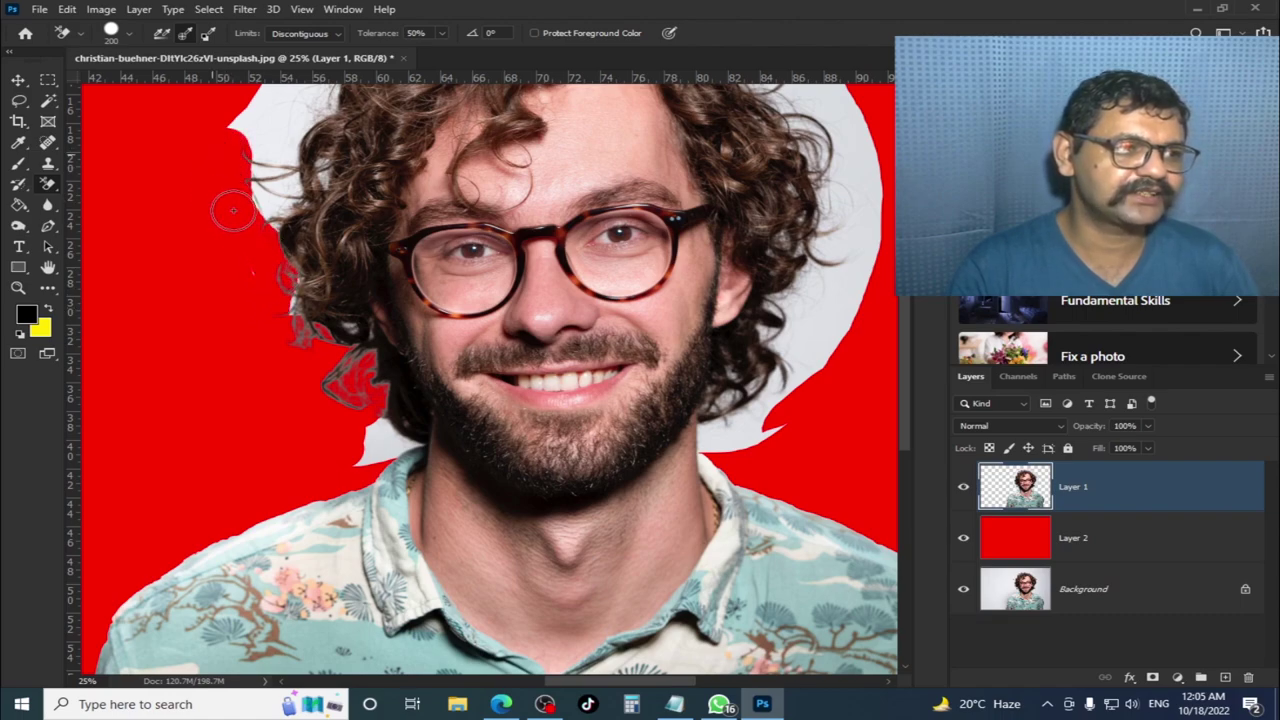
mouse_move(295, 332)
left_mouse_down()
mouse_move(291, 239)
mouse_move(258, 175)
mouse_move(266, 143)
mouse_move(282, 150)
mouse_move(288, 195)
left_mouse_up()
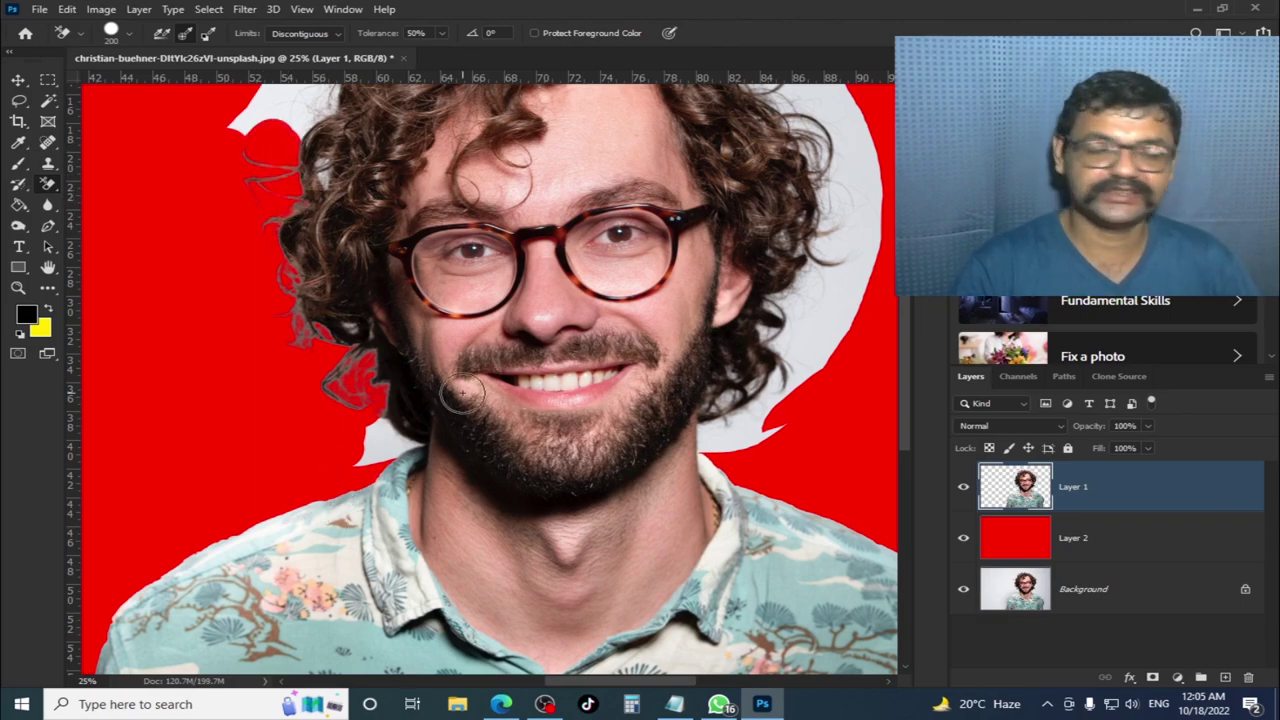
left_click_drag(333, 255, 308, 490)
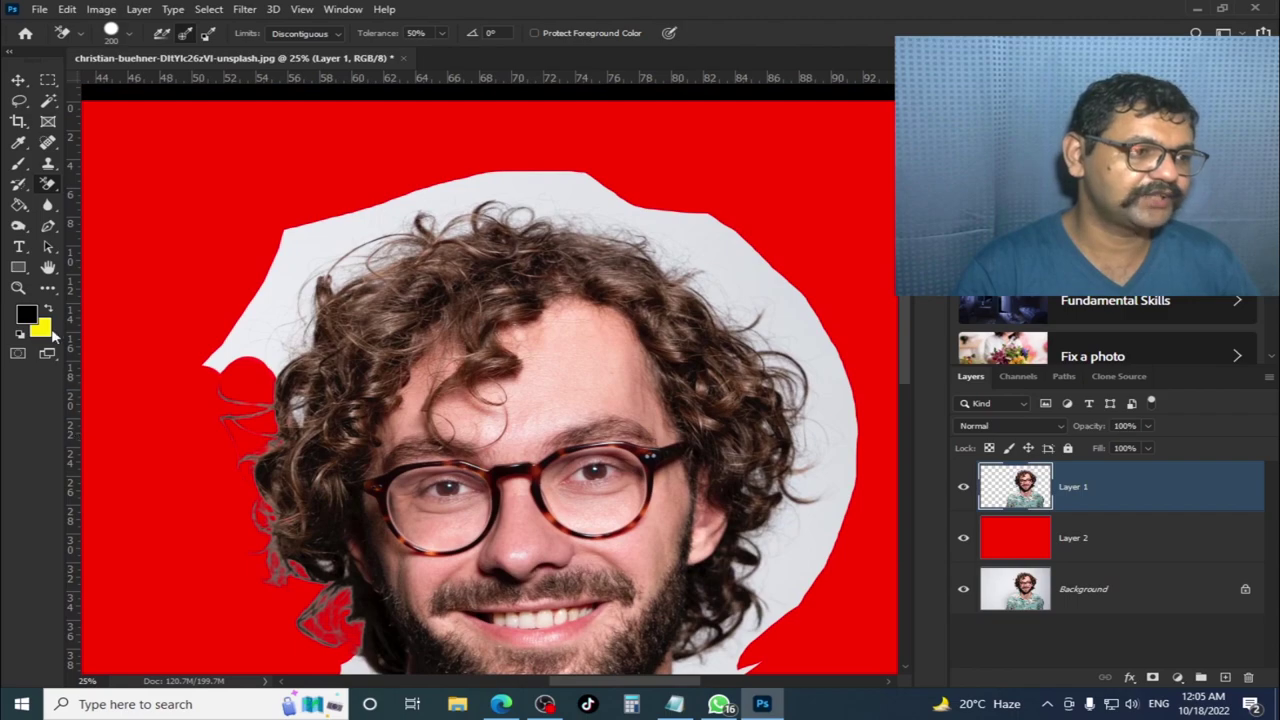
- Sample the backdrop's light grey as background colour, then erase beside the upper-left hair
left_click(50, 334)
left_click(276, 299)
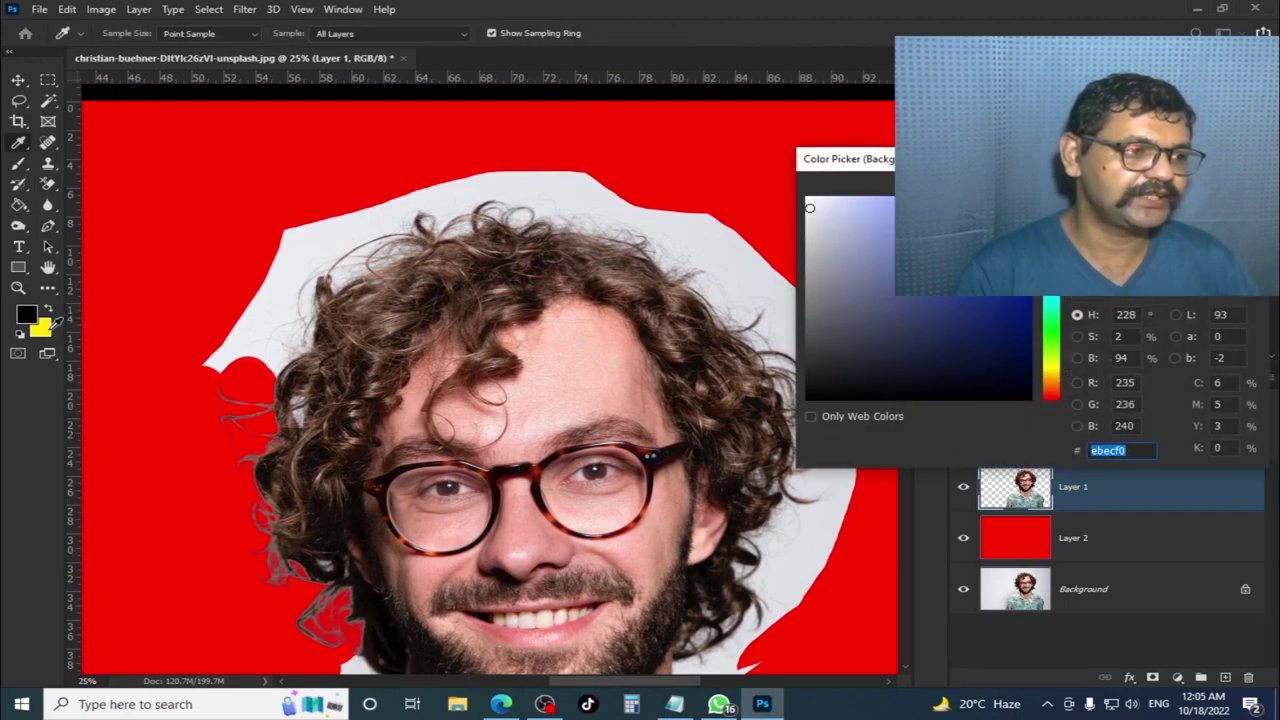
key("Escape")
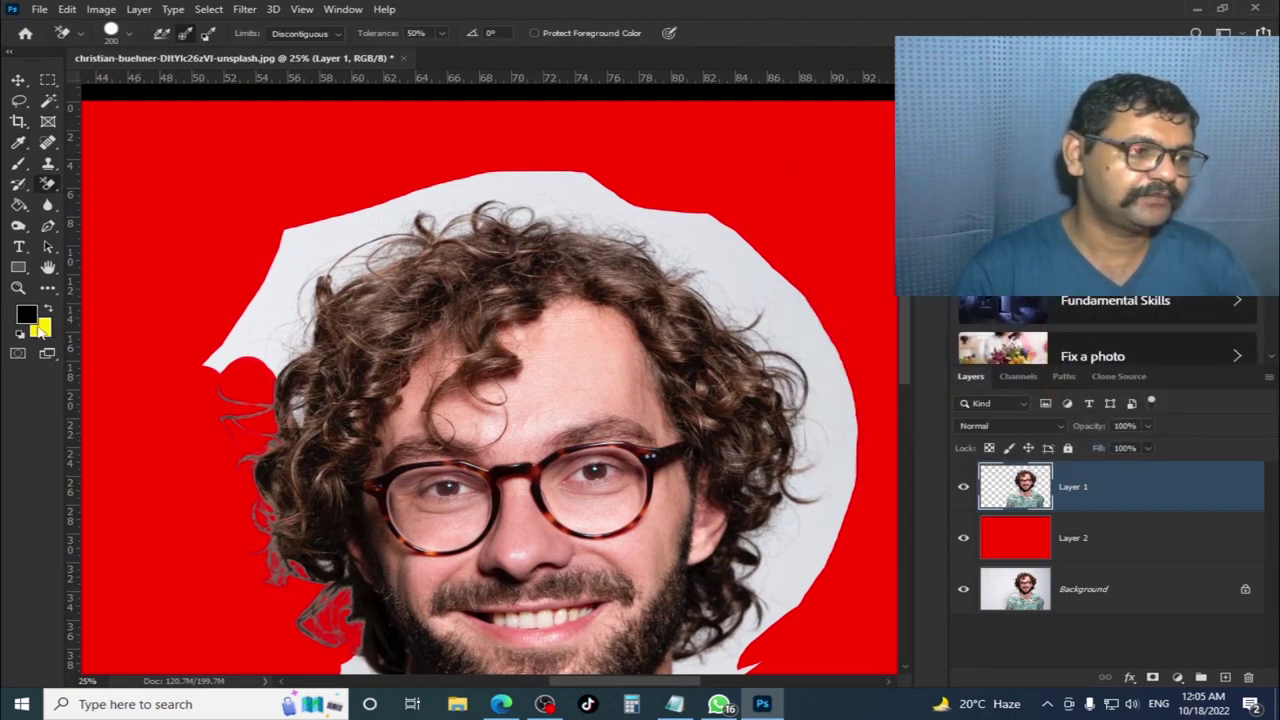
left_click(41, 330)
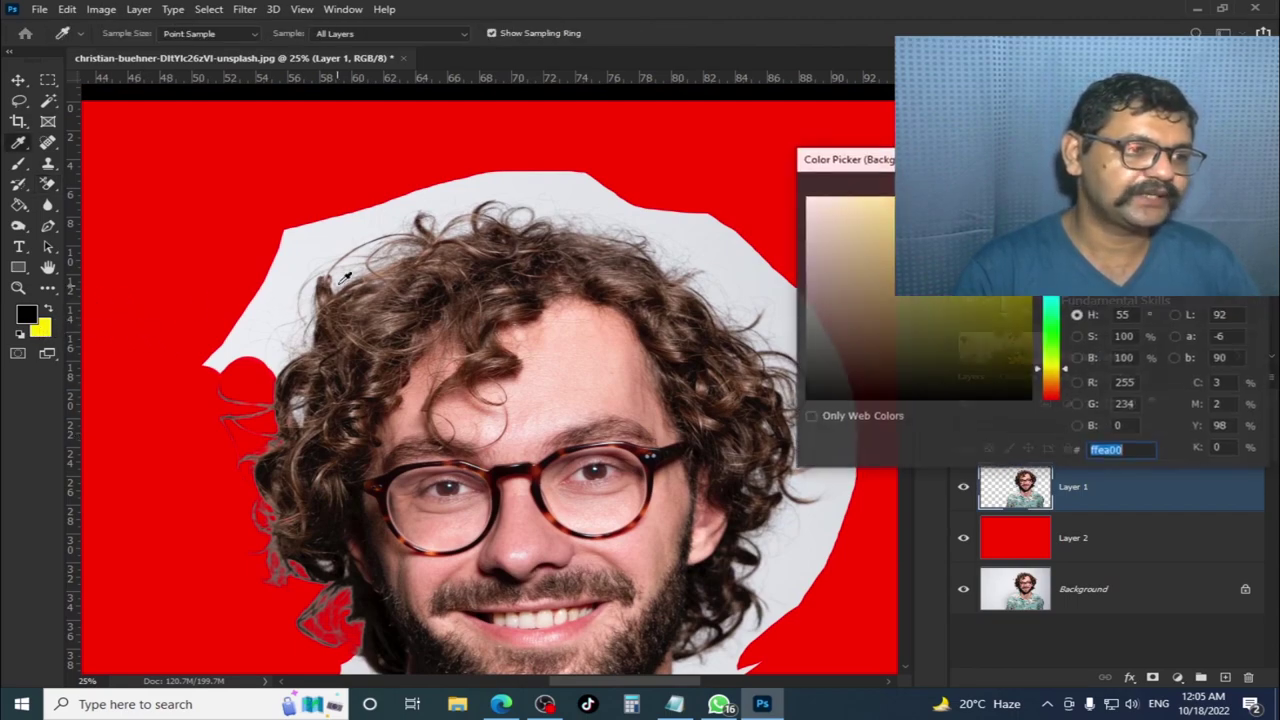
left_click(318, 231)
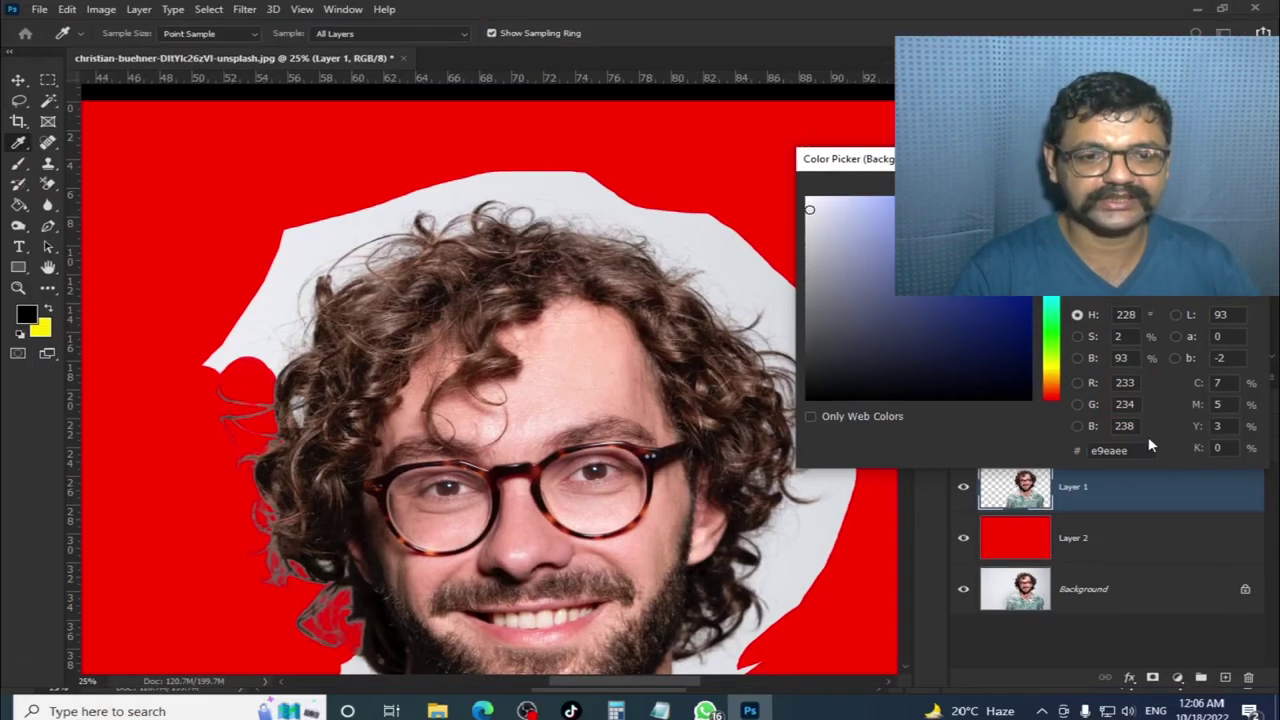
left_click(719, 244)
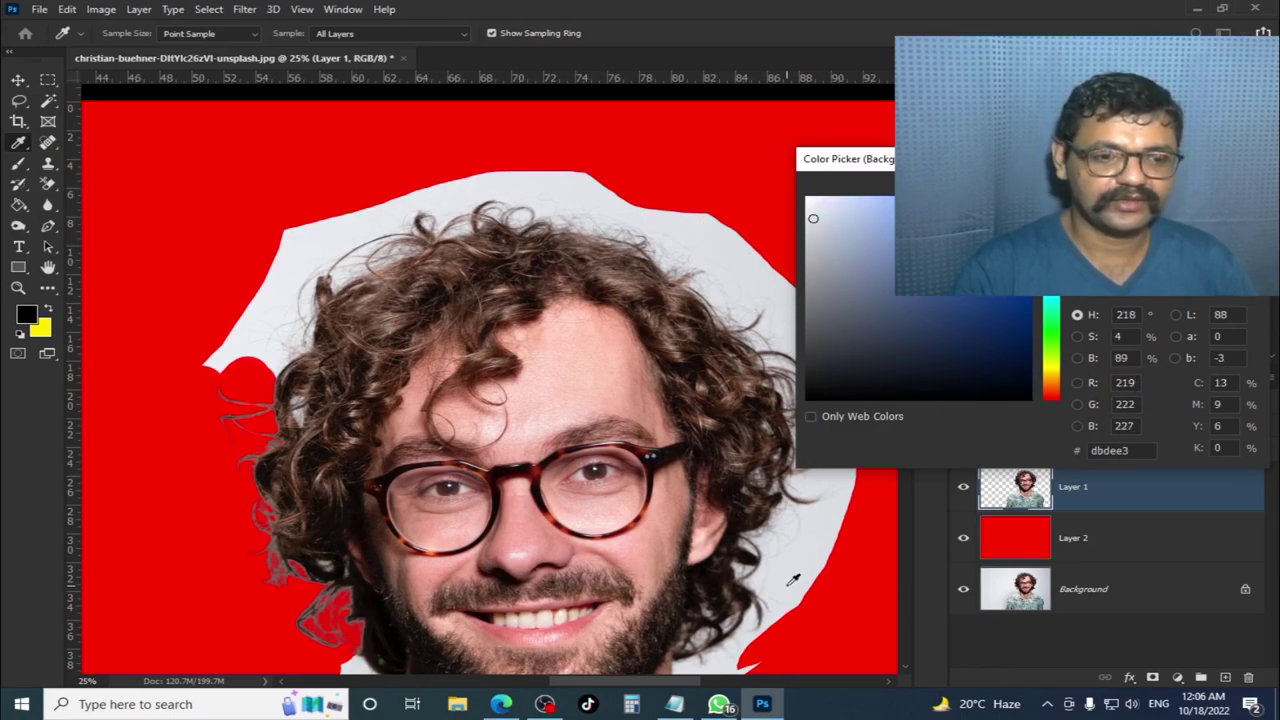
key("Return")
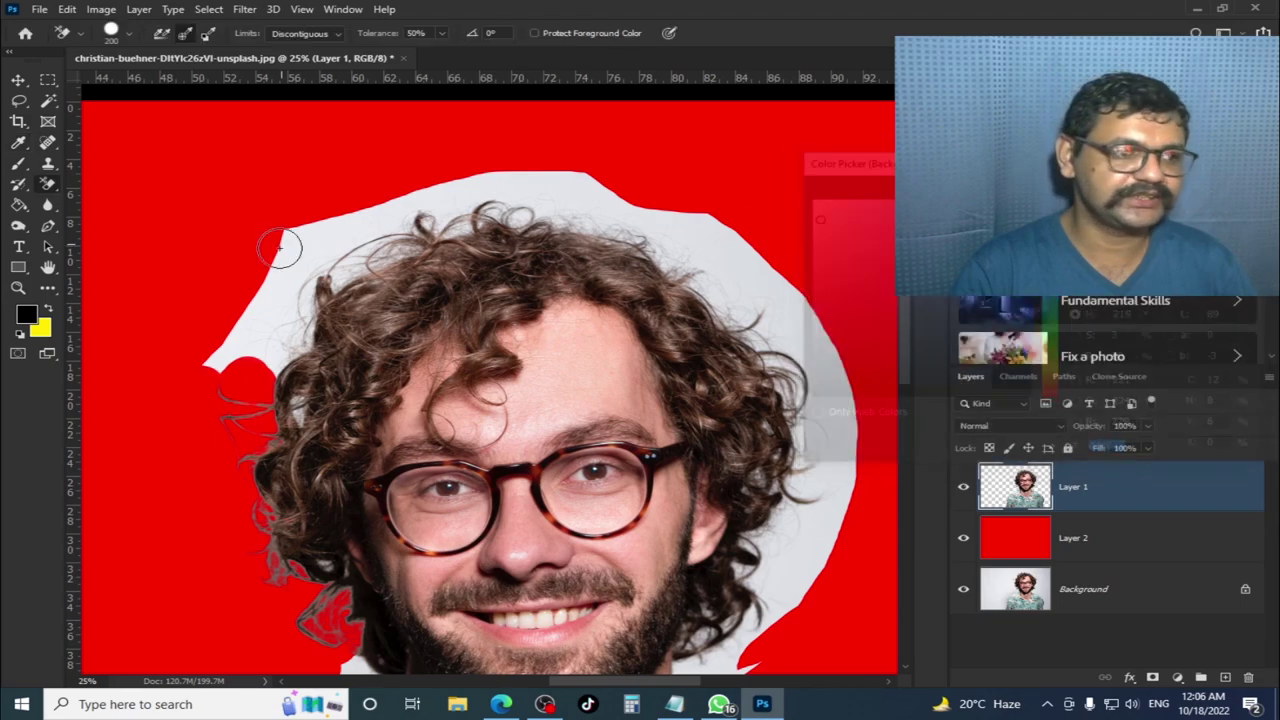
mouse_move(257, 323)
left_mouse_down()
mouse_move(232, 358)
mouse_move(214, 357)
mouse_move(337, 200)
mouse_move(291, 333)
mouse_move(423, 194)
mouse_move(486, 180)
mouse_move(623, 188)
mouse_move(371, 206)
mouse_move(371, 234)
mouse_move(677, 193)
mouse_move(543, 189)
mouse_move(574, 183)
mouse_move(714, 223)
mouse_move(814, 294)
mouse_move(837, 400)
mouse_move(815, 555)
mouse_move(795, 520)
mouse_move(757, 316)
mouse_move(590, 225)
mouse_move(714, 243)
mouse_move(777, 294)
mouse_move(792, 286)
left_mouse_up()
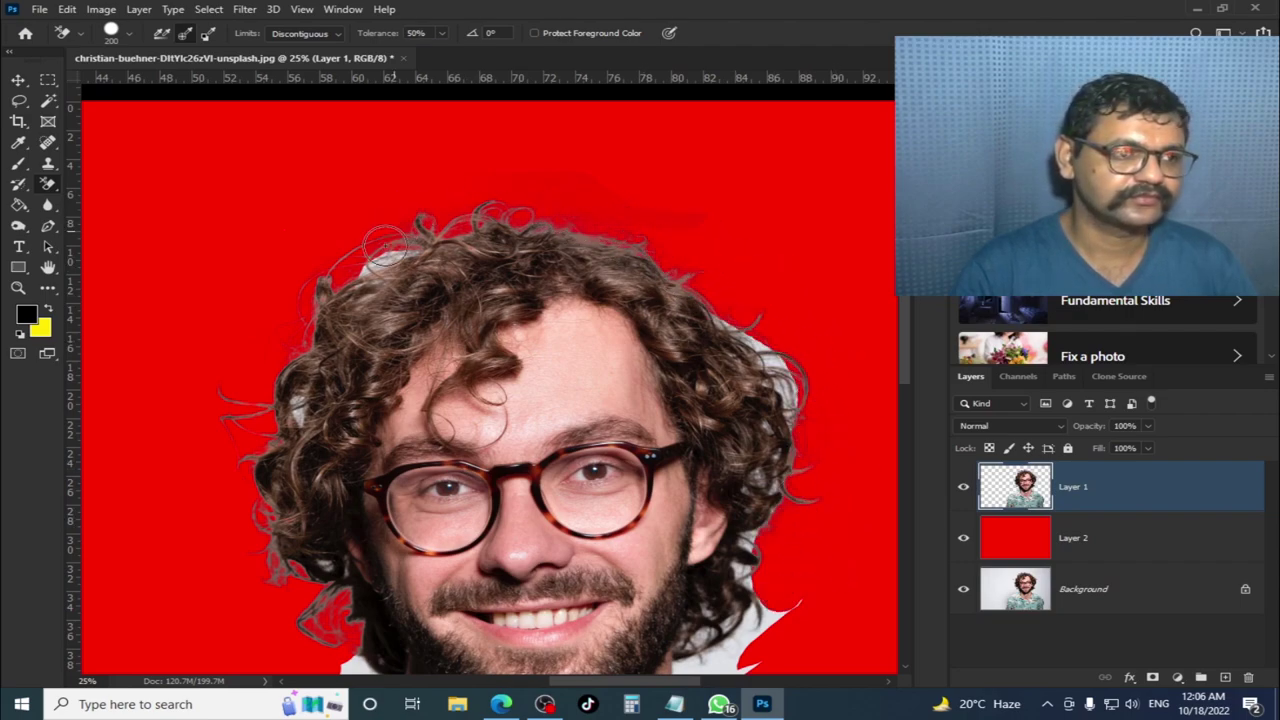
- Erase the remaining white halo along the hair's left side, lower edge and beside the neck
mouse_move(305, 385)
left_mouse_down()
mouse_move(258, 527)
mouse_move(280, 580)
left_mouse_up()
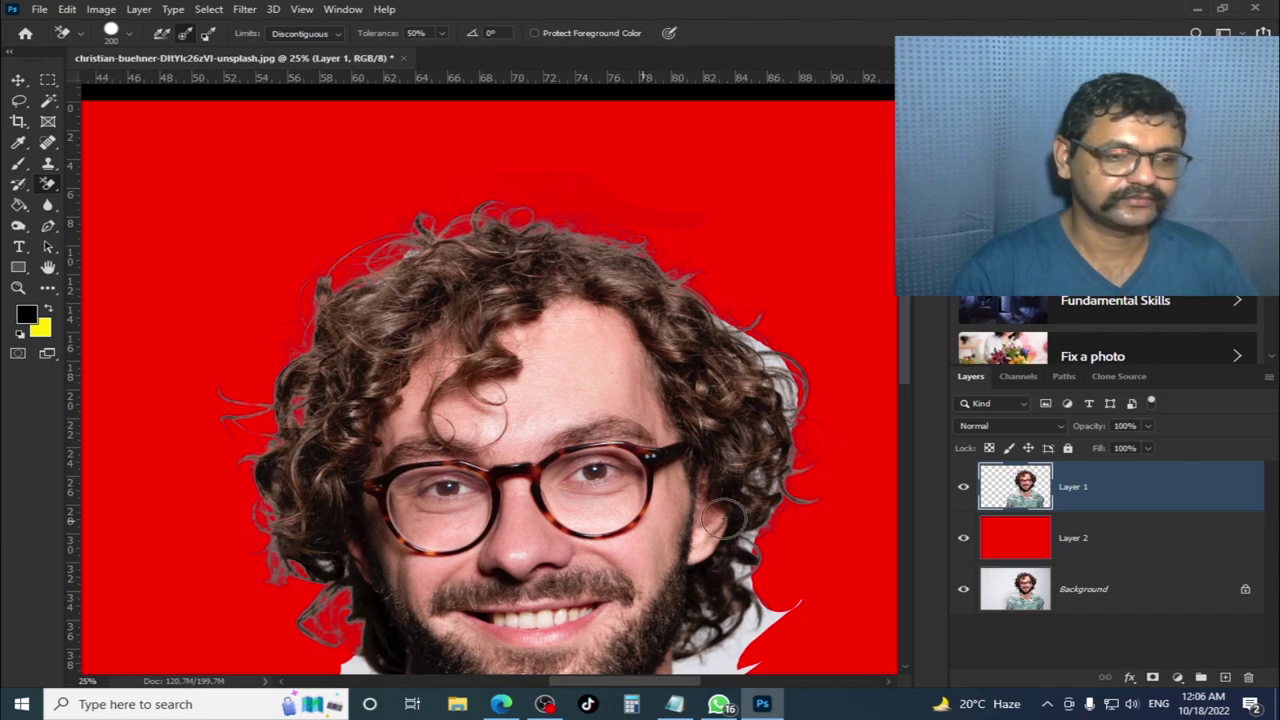
mouse_move(720, 660)
left_mouse_down()
mouse_move(603, 490)
mouse_move(637, 440)
mouse_move(634, 500)
mouse_move(586, 508)
mouse_move(576, 495)
mouse_move(650, 315)
mouse_move(655, 180)
mouse_move(597, 148)
left_mouse_up()
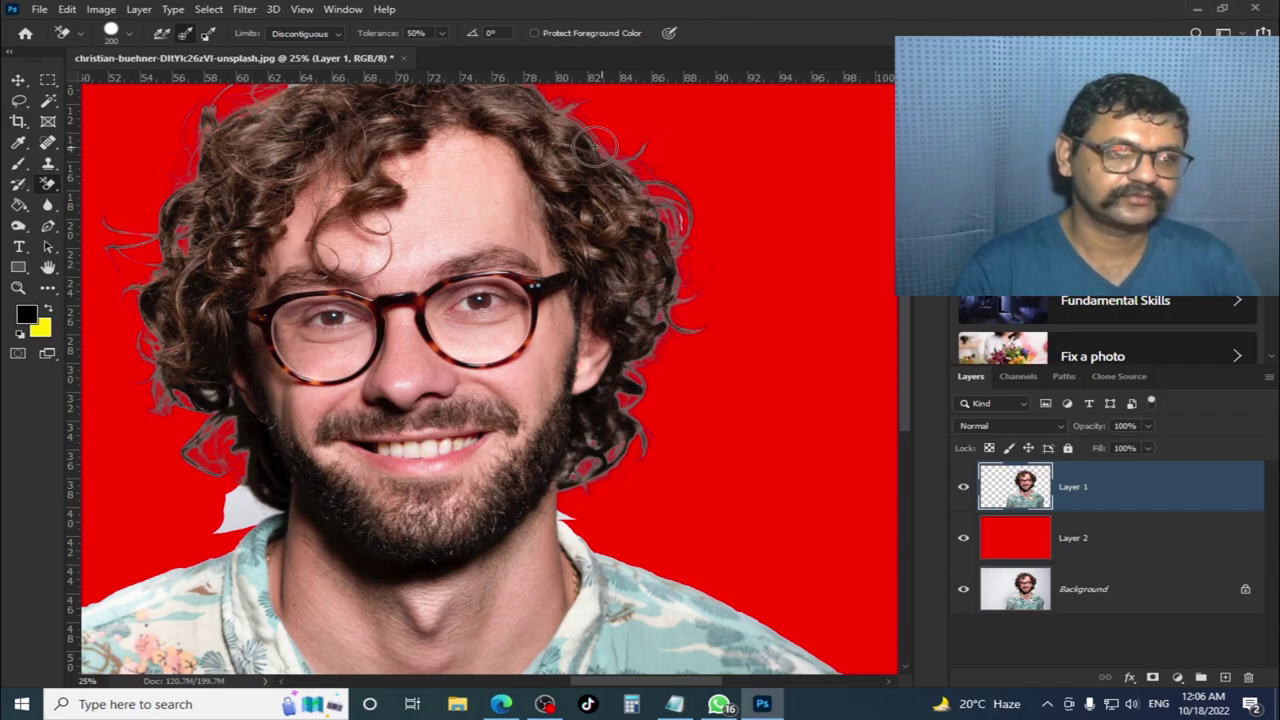
mouse_move(388, 305)
left_mouse_down()
mouse_move(591, 354)
mouse_move(589, 274)
left_mouse_up()
left_click_drag(405, 495, 449, 474)
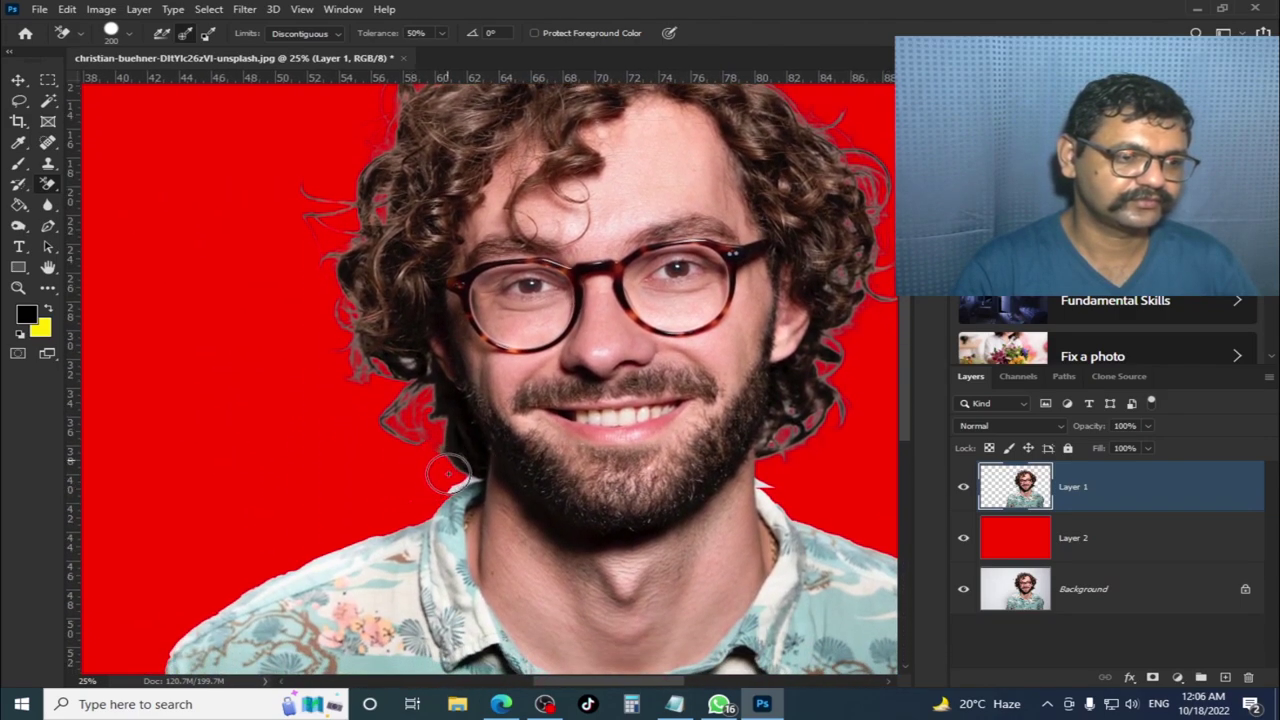
left_click_drag(512, 252, 467, 472)
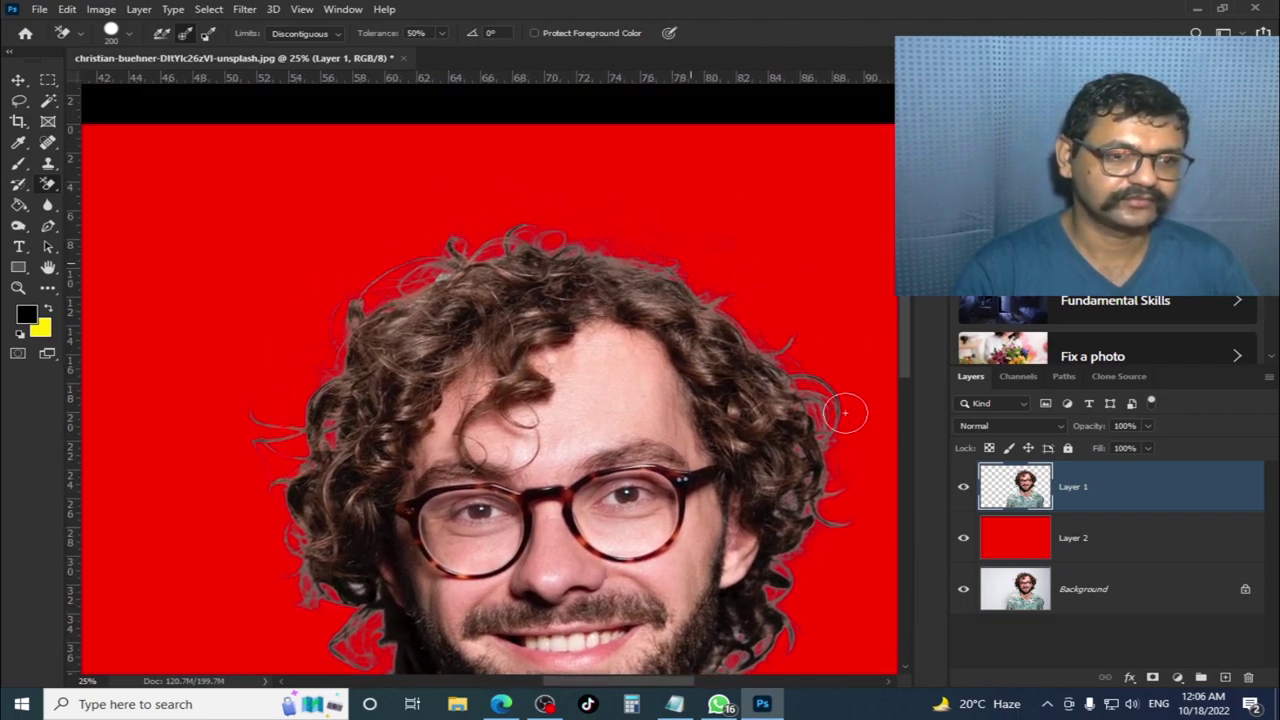
left_click_drag(795, 478, 710, 368)
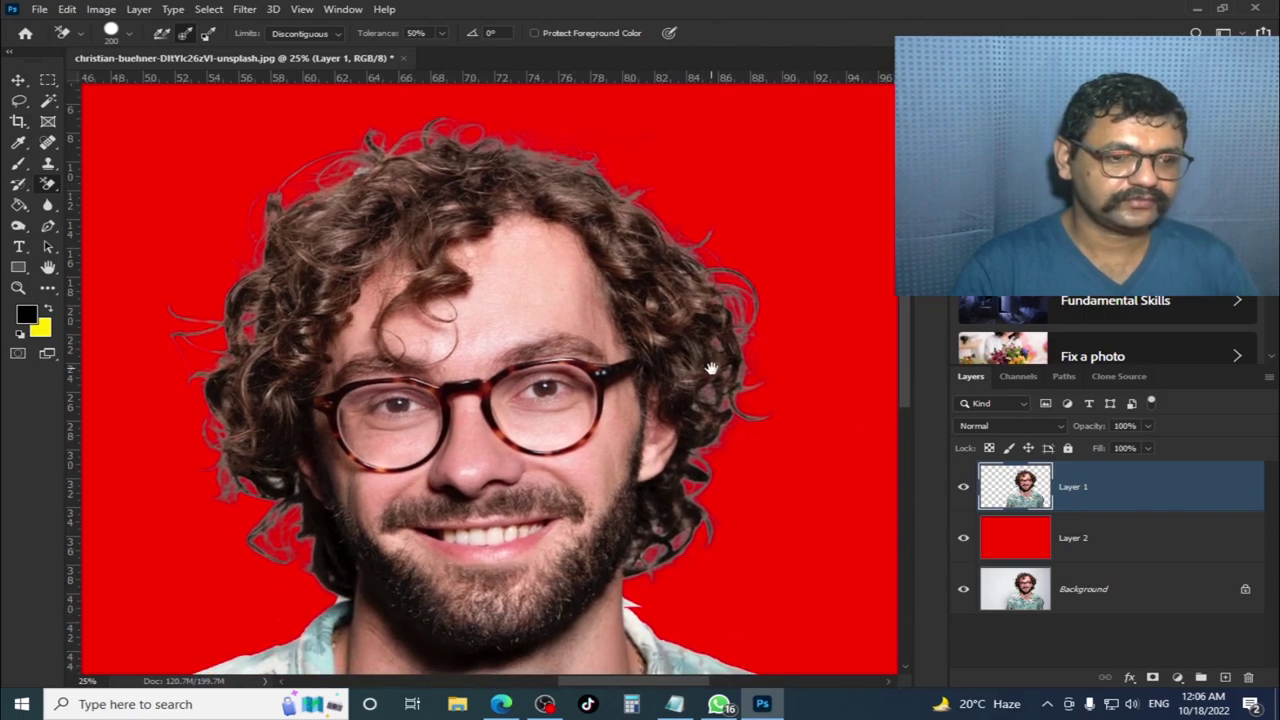
scroll(778, 513, "down", 4)
scroll(787, 495, "down", 1)
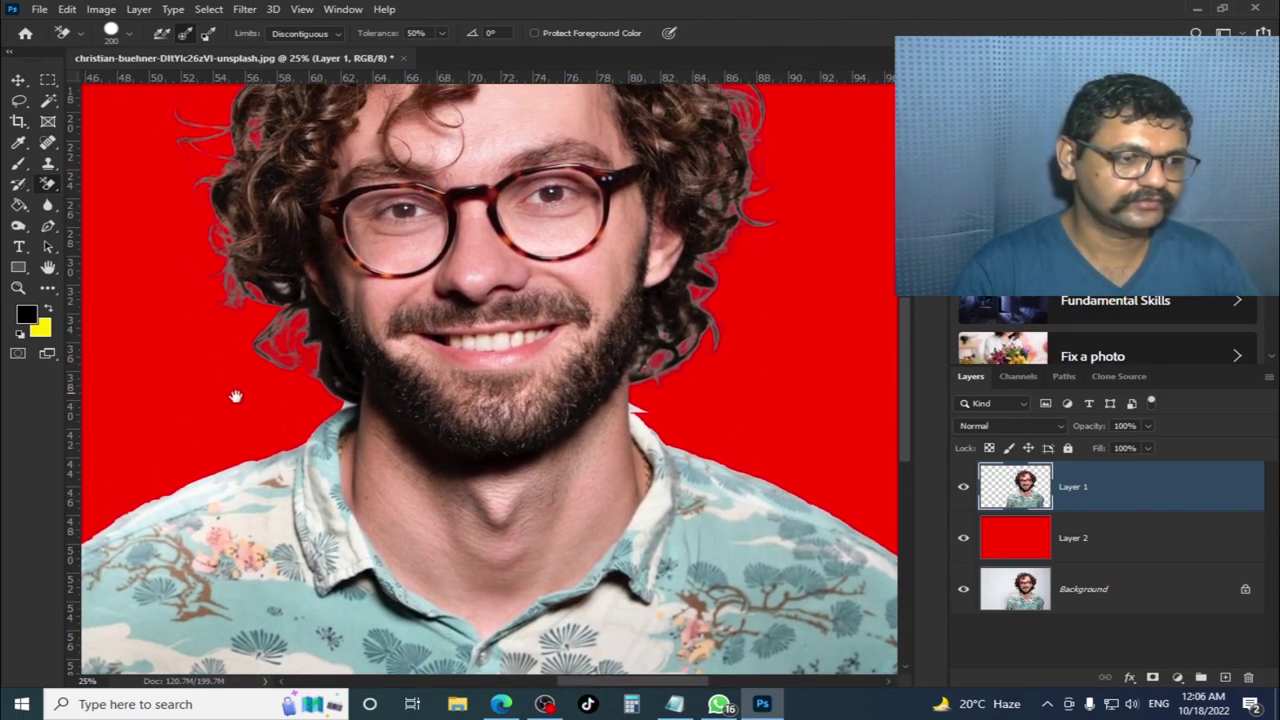
scroll(488, 407, "up", 3)
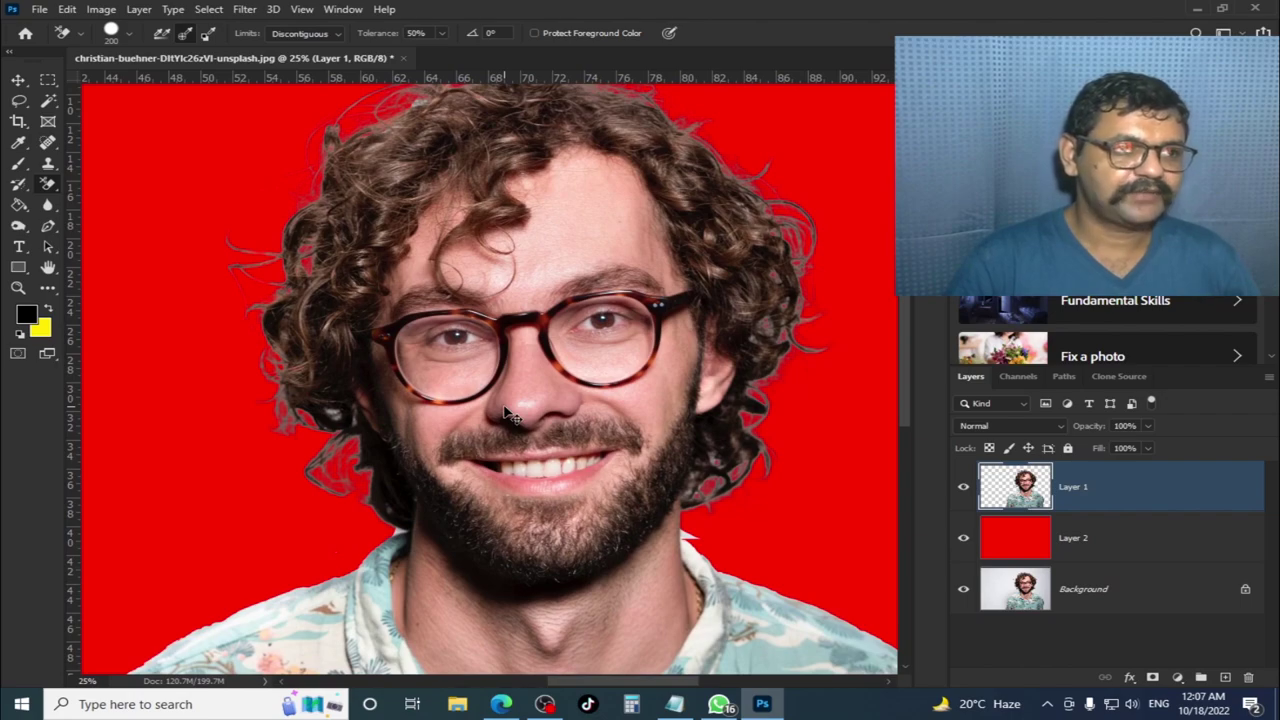
- Fit the image, then zoom in and pan across the hair crown, face and beard
key("ctrl+0")
scroll(505, 412, "up", 1)
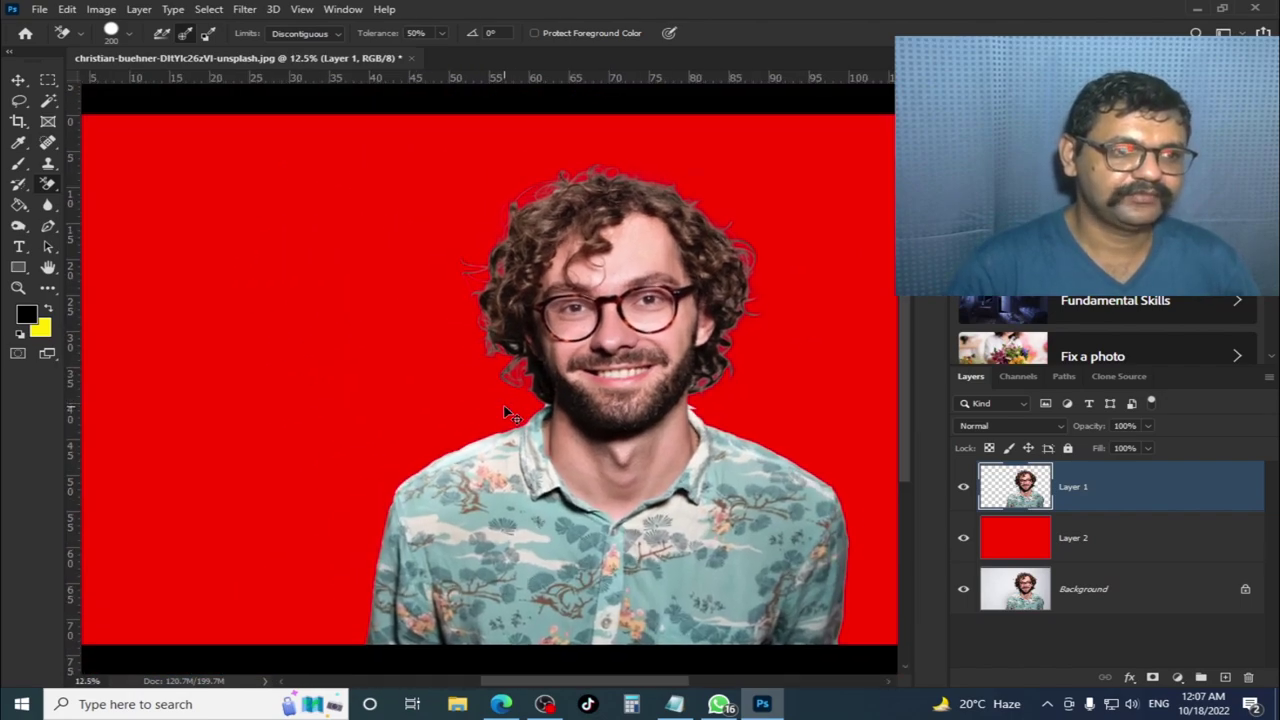
scroll(505, 412, "up", 1)
scroll(505, 412, "up", 1)
scroll(505, 410, "up", 1)
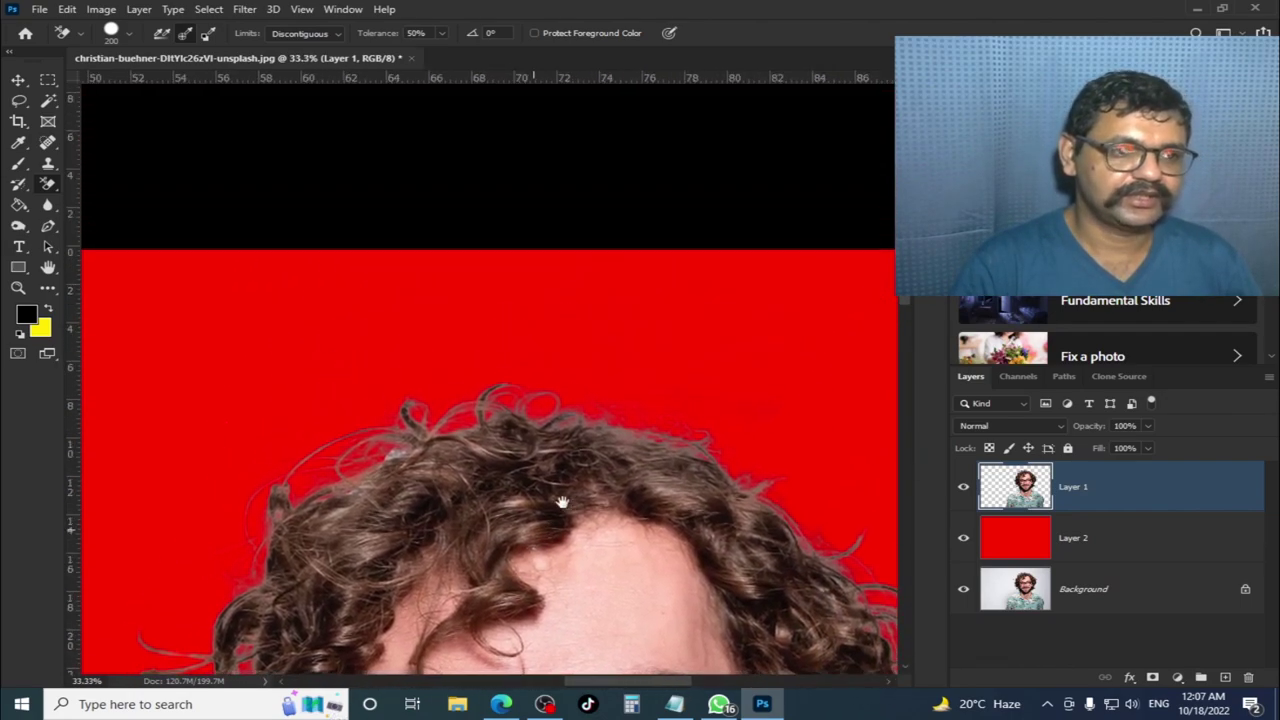
left_click_drag(855, 170, 555, 237)
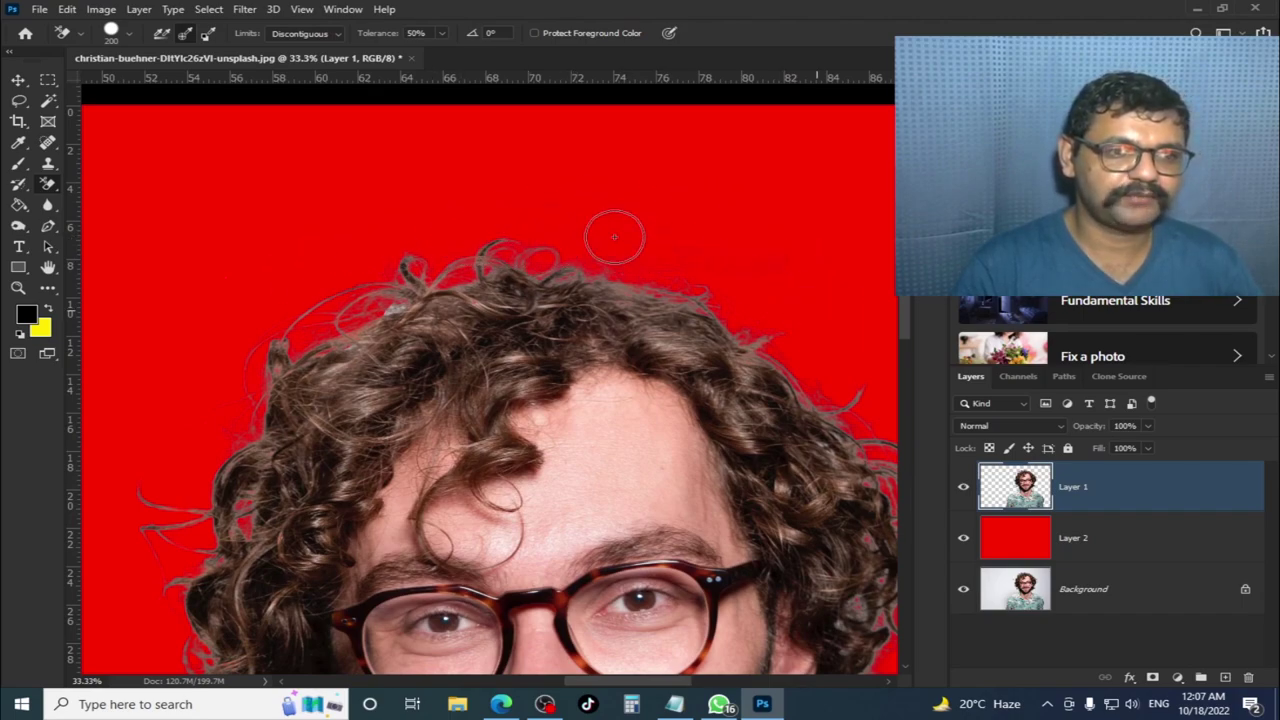
mouse_move(780, 530)
left_mouse_down()
mouse_move(689, 305)
mouse_move(879, 260)
left_mouse_up()
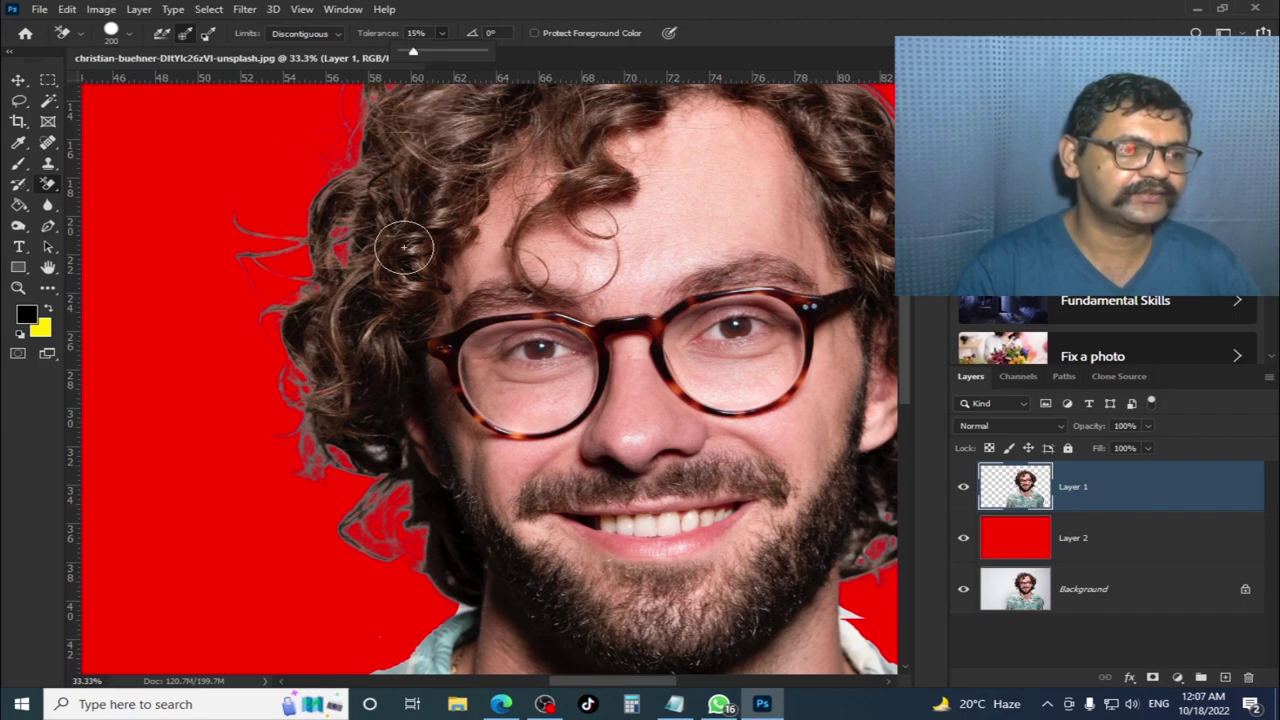
- Erase the leftover hair fringe left of the face at 15% tolerance
left_click_drag(331, 500, 333, 383)
mouse_move(387, 341)
left_mouse_down()
mouse_move(323, 320)
mouse_move(337, 400)
mouse_move(390, 318)
mouse_move(371, 409)
mouse_move(386, 374)
left_mouse_up()
scroll(462, 235, "up", 5)
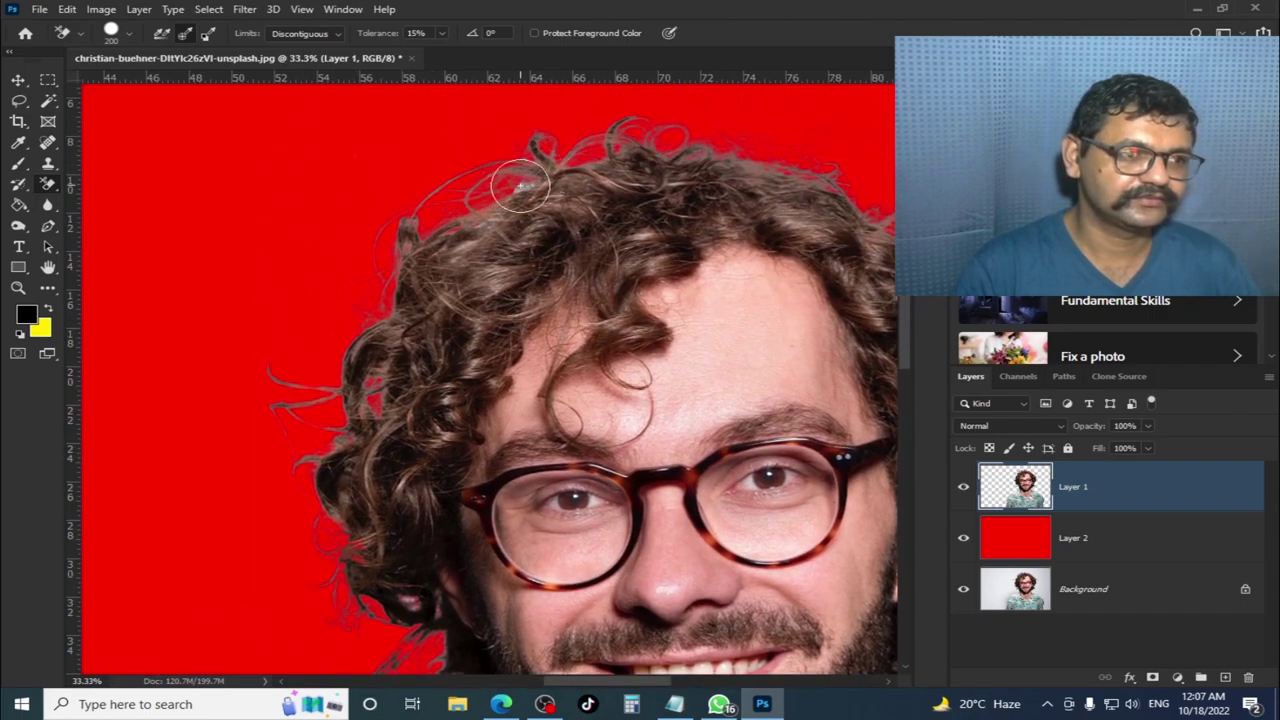
left_click_drag(791, 188, 435, 150)
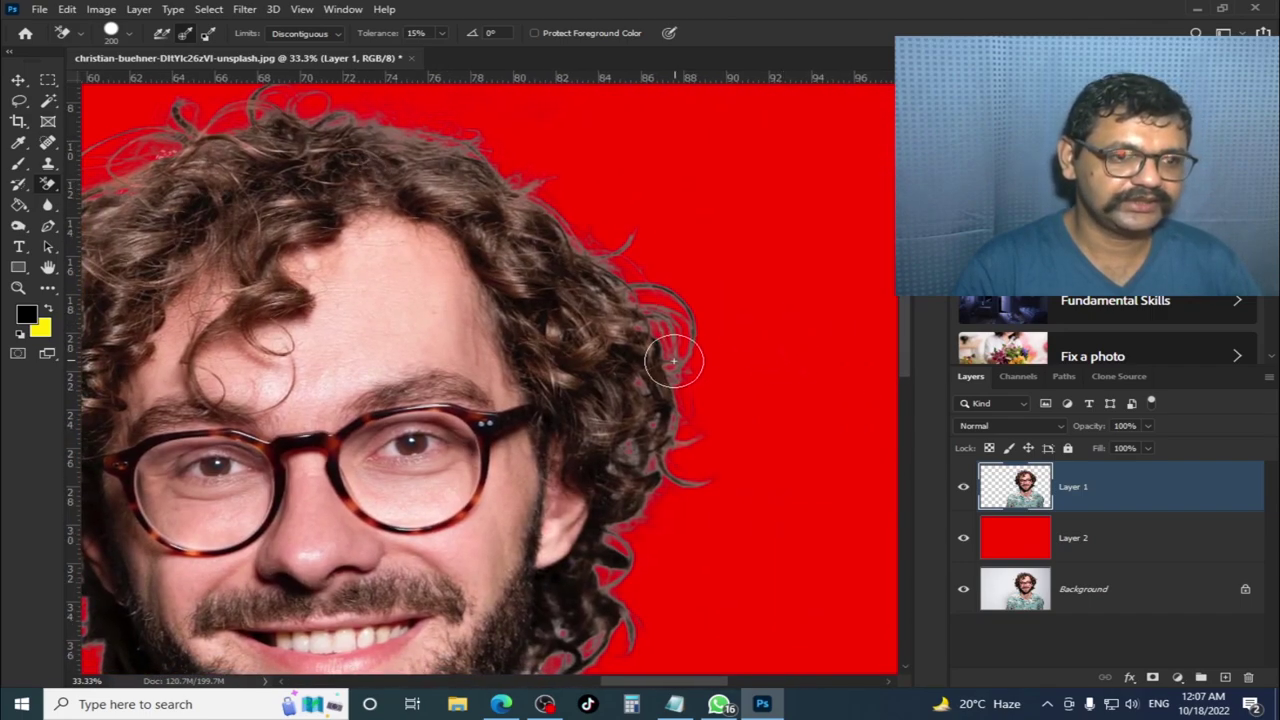
- Erase the white collar patch beside the chin and zoom in closer
scroll(681, 375, "down", 2)
left_click_drag(681, 375, 695, 313)
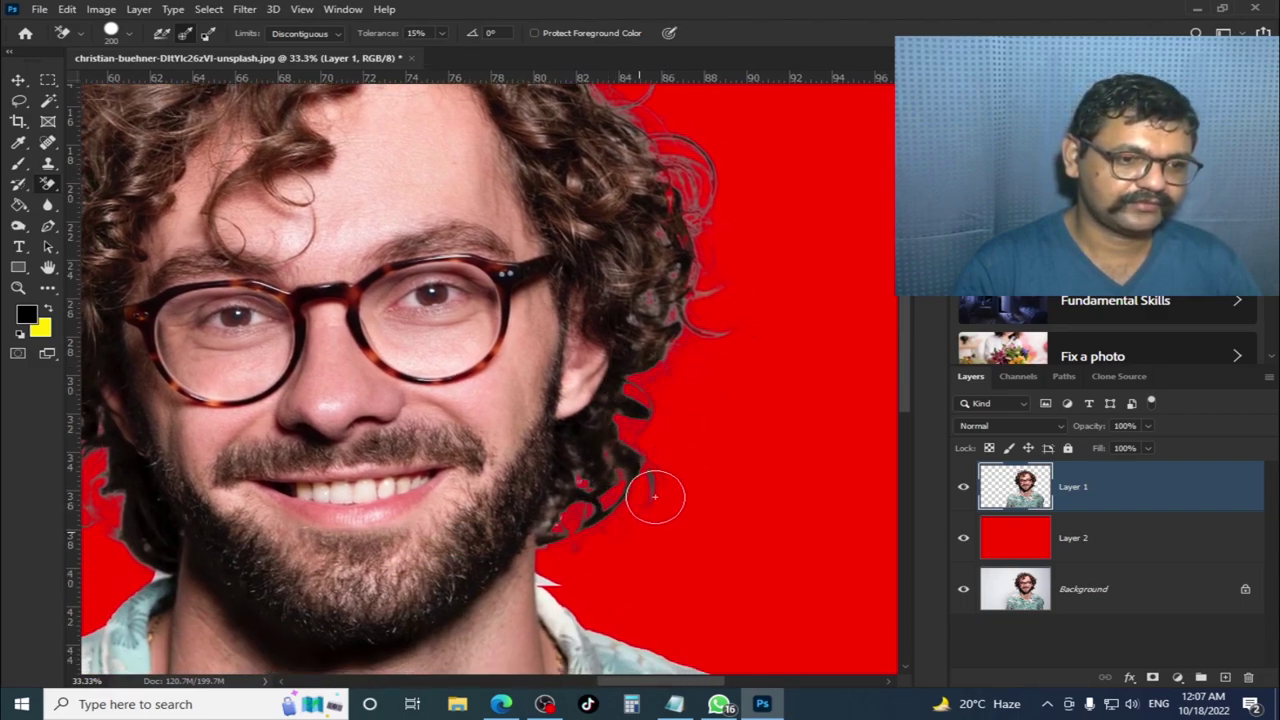
left_click_drag(560, 573, 536, 577)
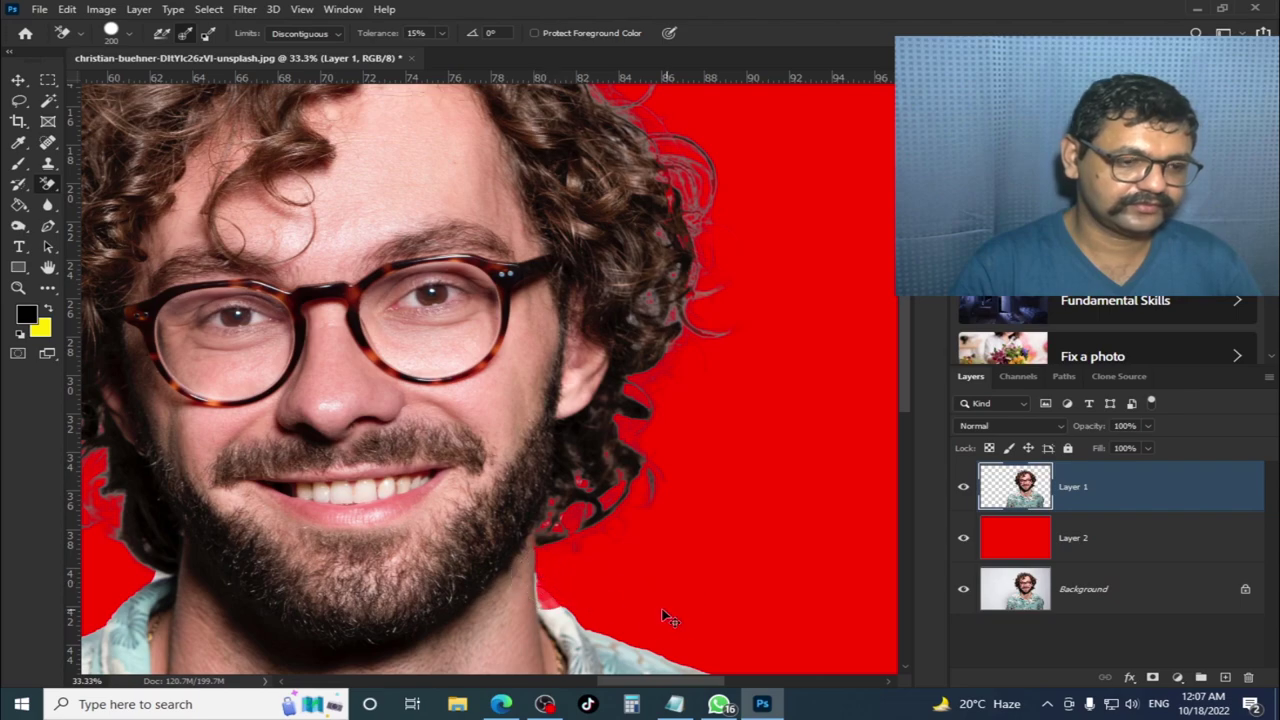
key("ctrl+plus")
key("ctrl+plus")
- Set eraser tolerance to 50%, shrink the brush to 70, and erase the collar wedge by the neck
left_click_drag(509, 551, 449, 151)
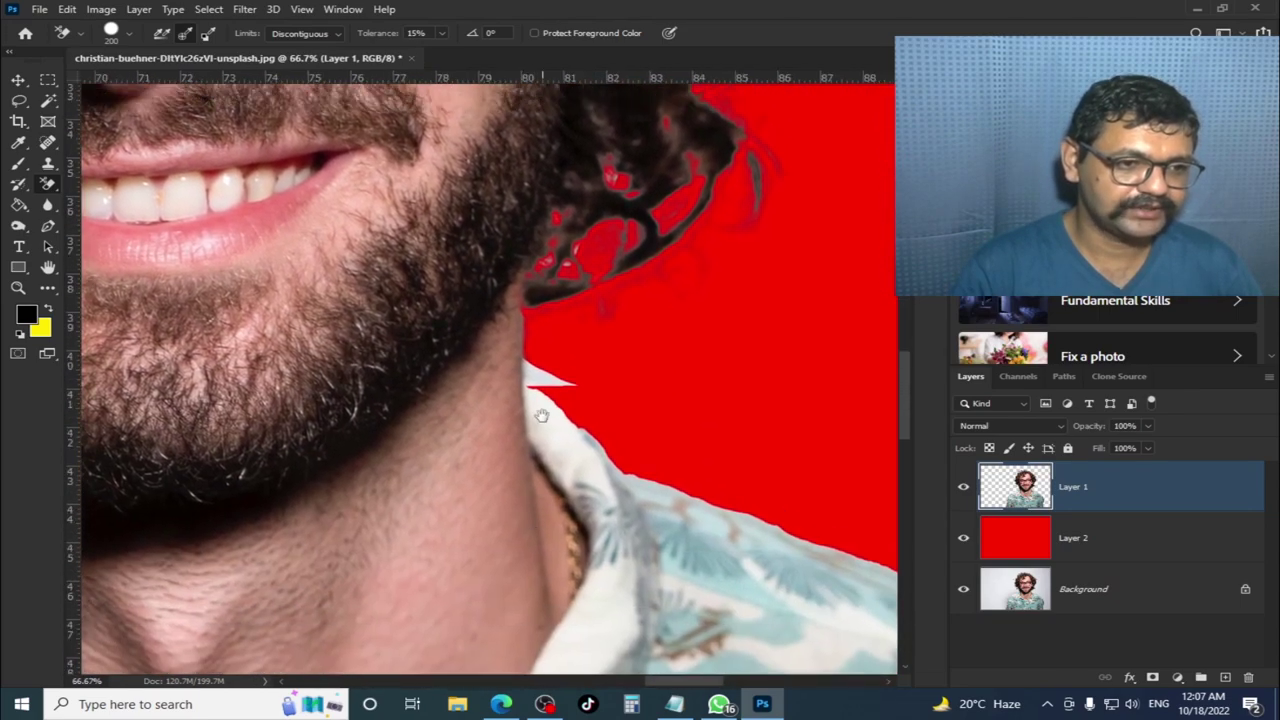
left_click(436, 33)
type("50")
key("Return")
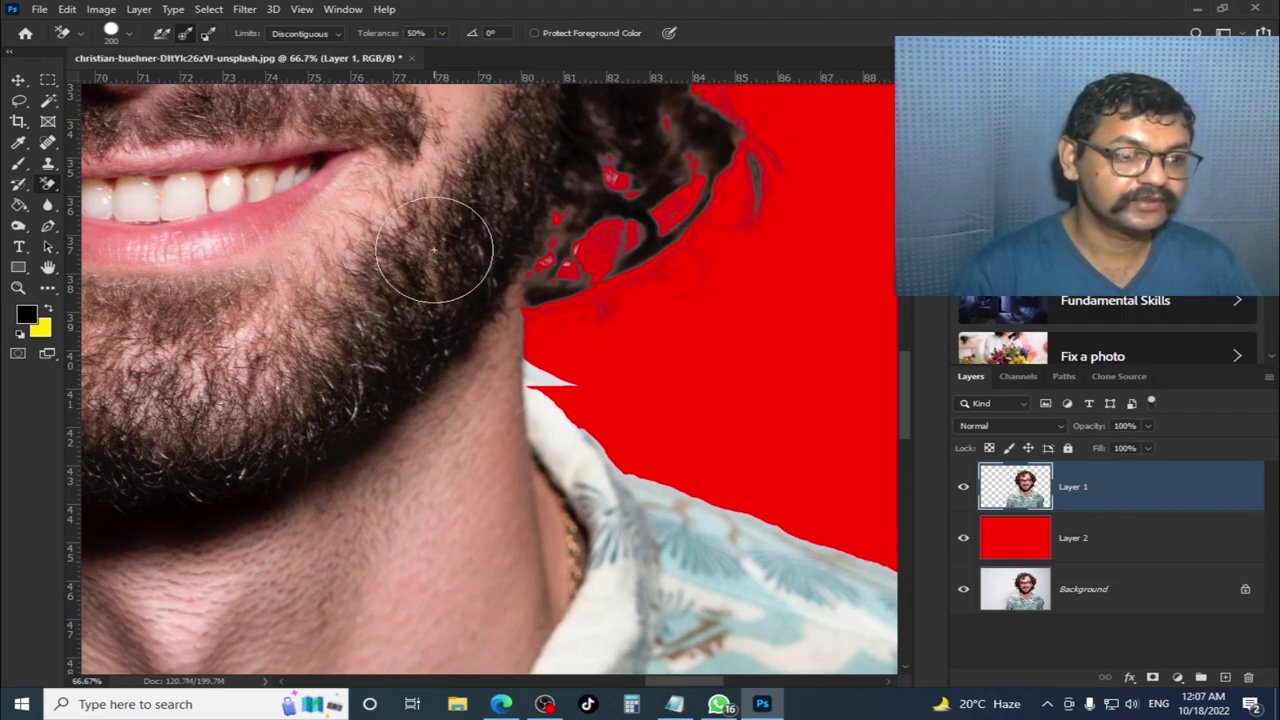
key("bracketleft")
key("bracketleft")
key("bracketleft")
key("bracketleft")
key("bracketleft")
key("bracketleft")
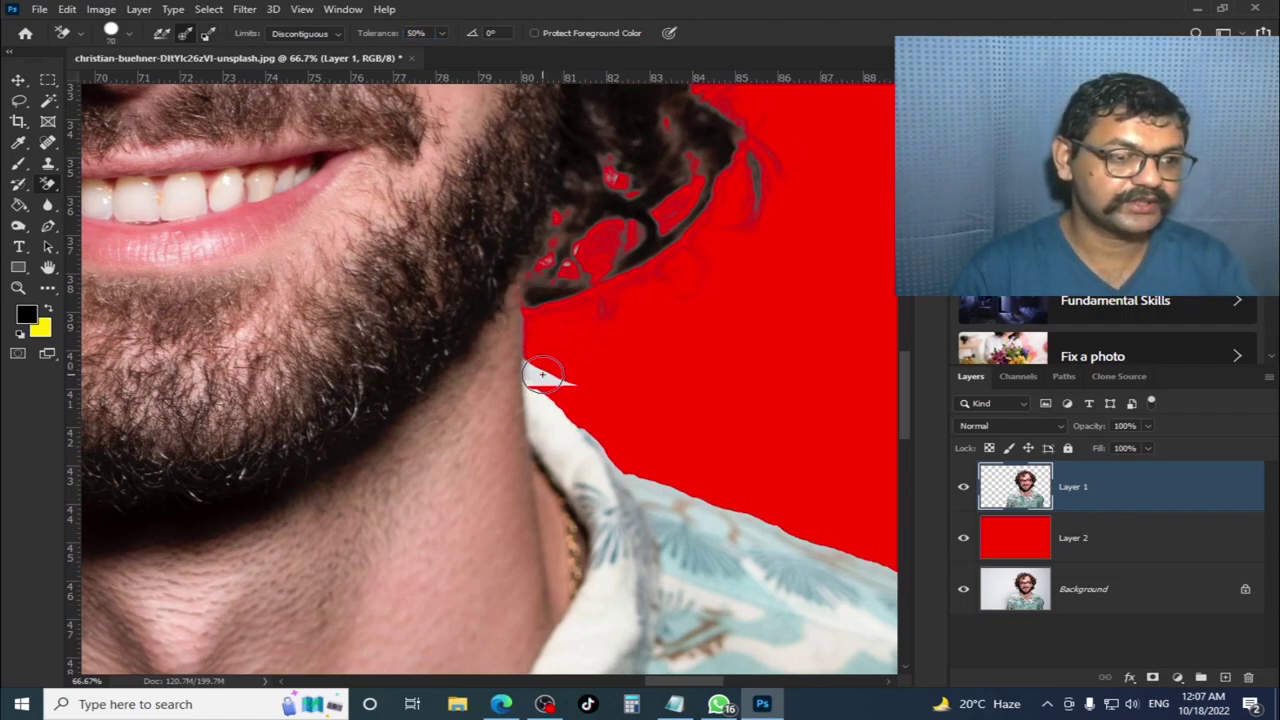
mouse_move(541, 374)
left_mouse_down()
mouse_move(555, 380)
mouse_move(611, 280)
left_mouse_up()
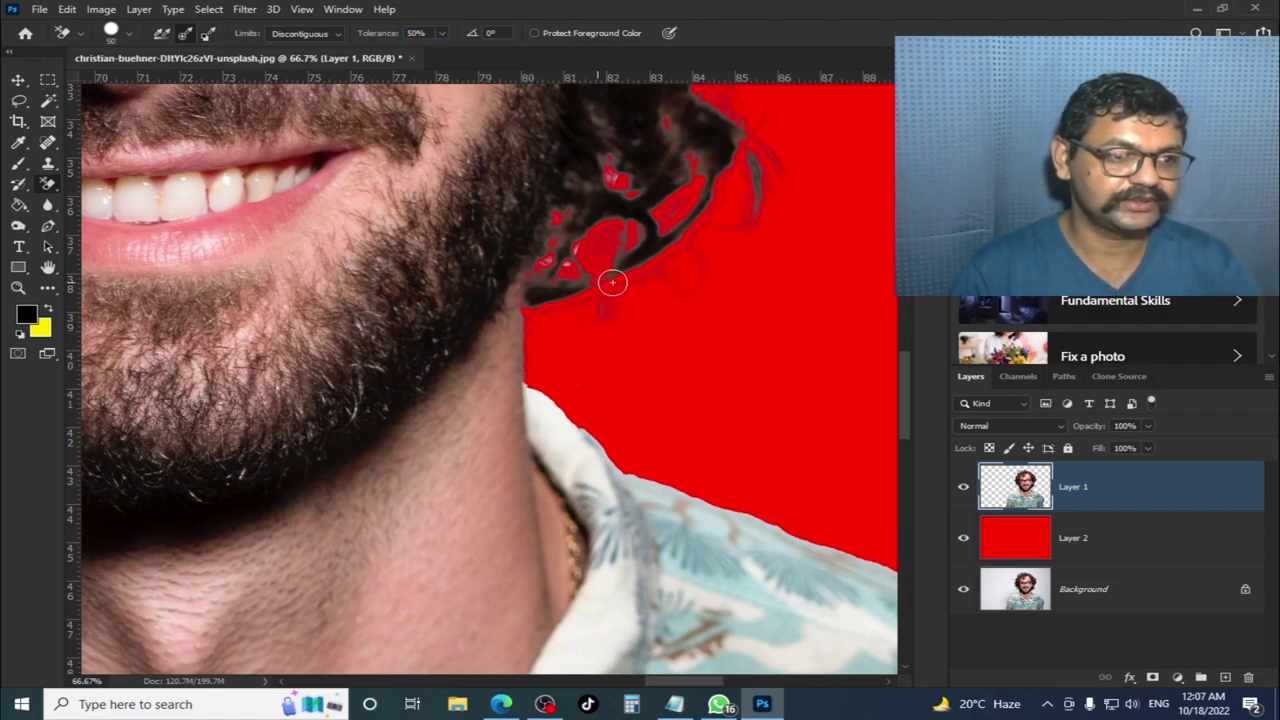
- Try erasing along the dark hair edge, then undo the unwanted strokes
left_click_drag(642, 162, 645, 357)
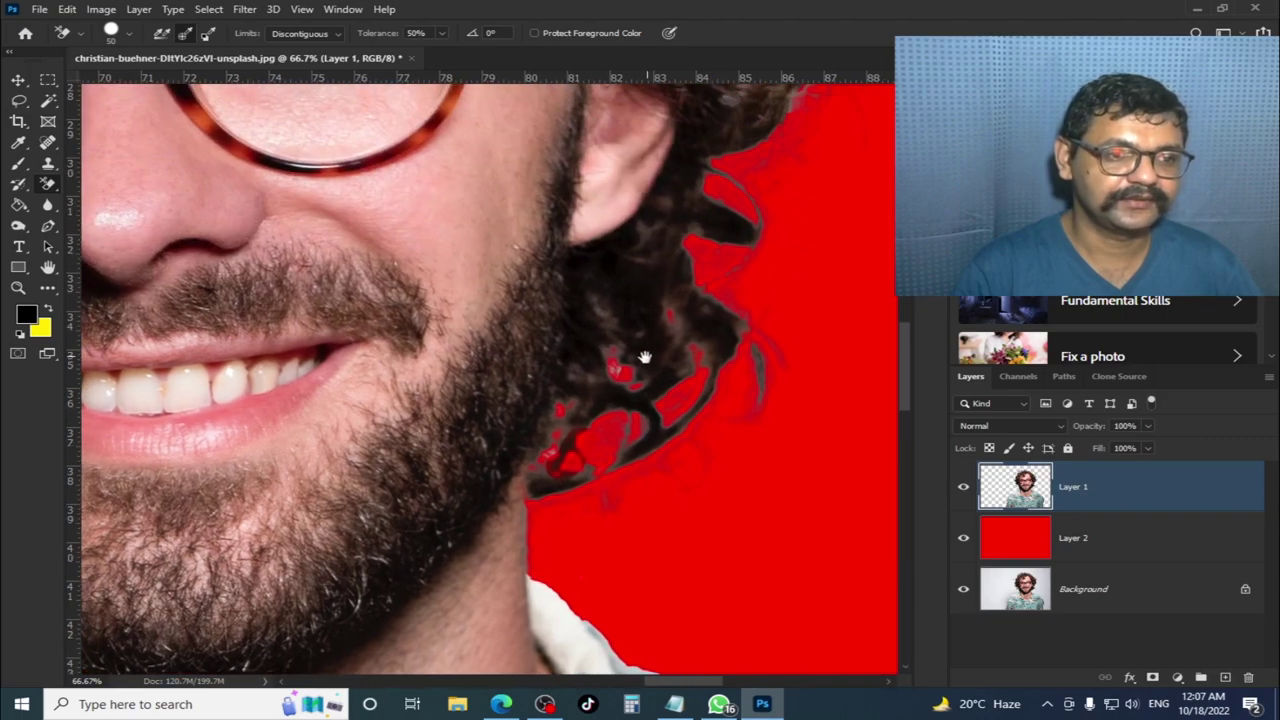
left_click_drag(329, 414, 552, 449)
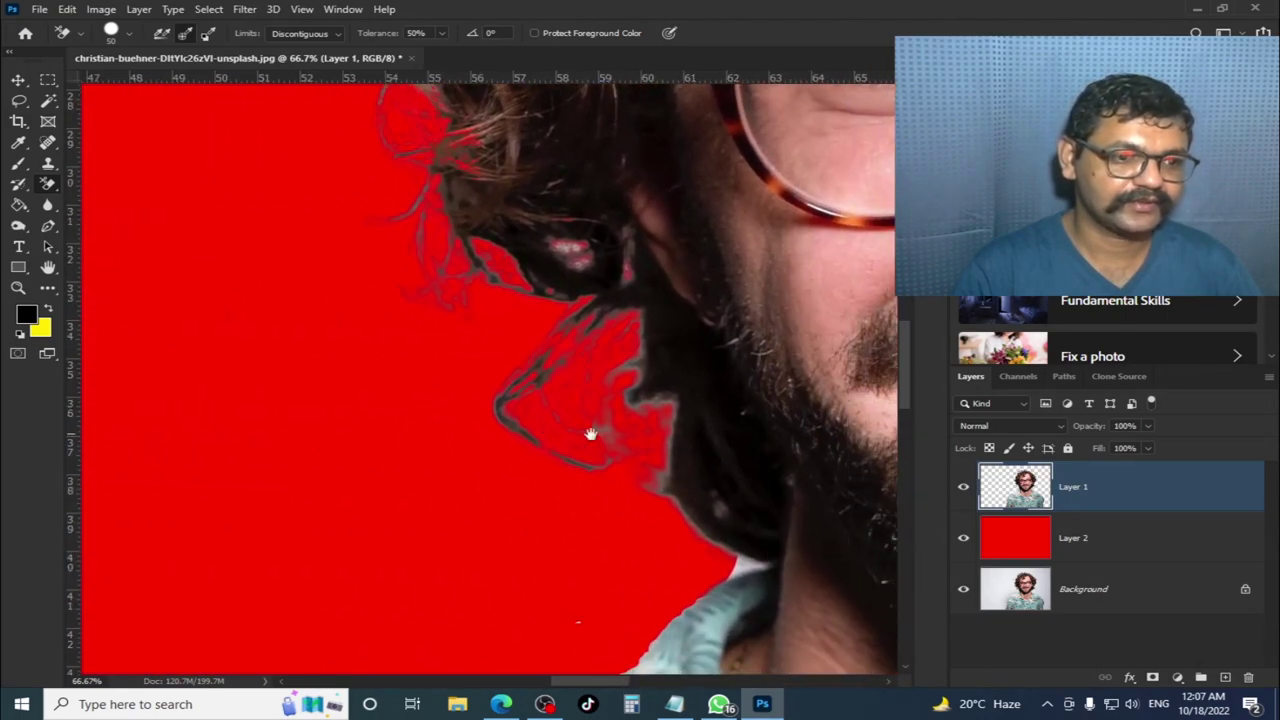
mouse_move(617, 410)
left_mouse_down()
mouse_move(646, 314)
mouse_move(580, 449)
left_mouse_up()
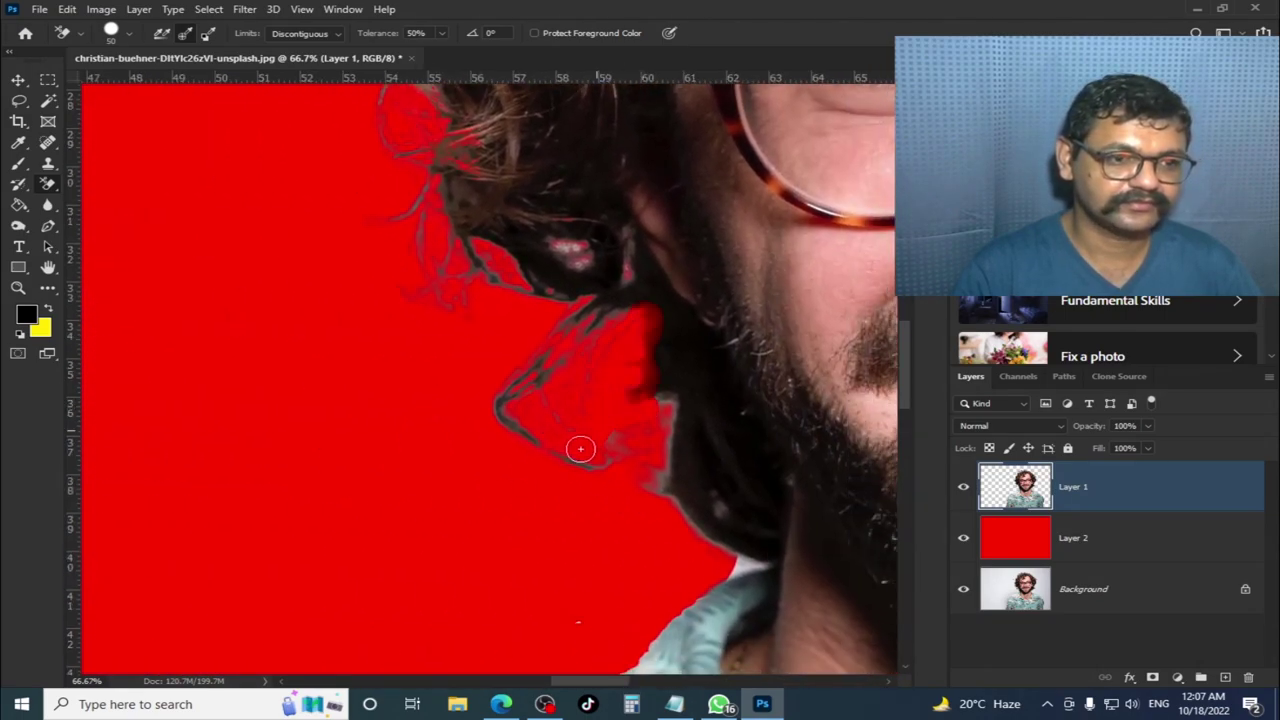
left_click_drag(664, 393, 661, 521)
key("ctrl+z")
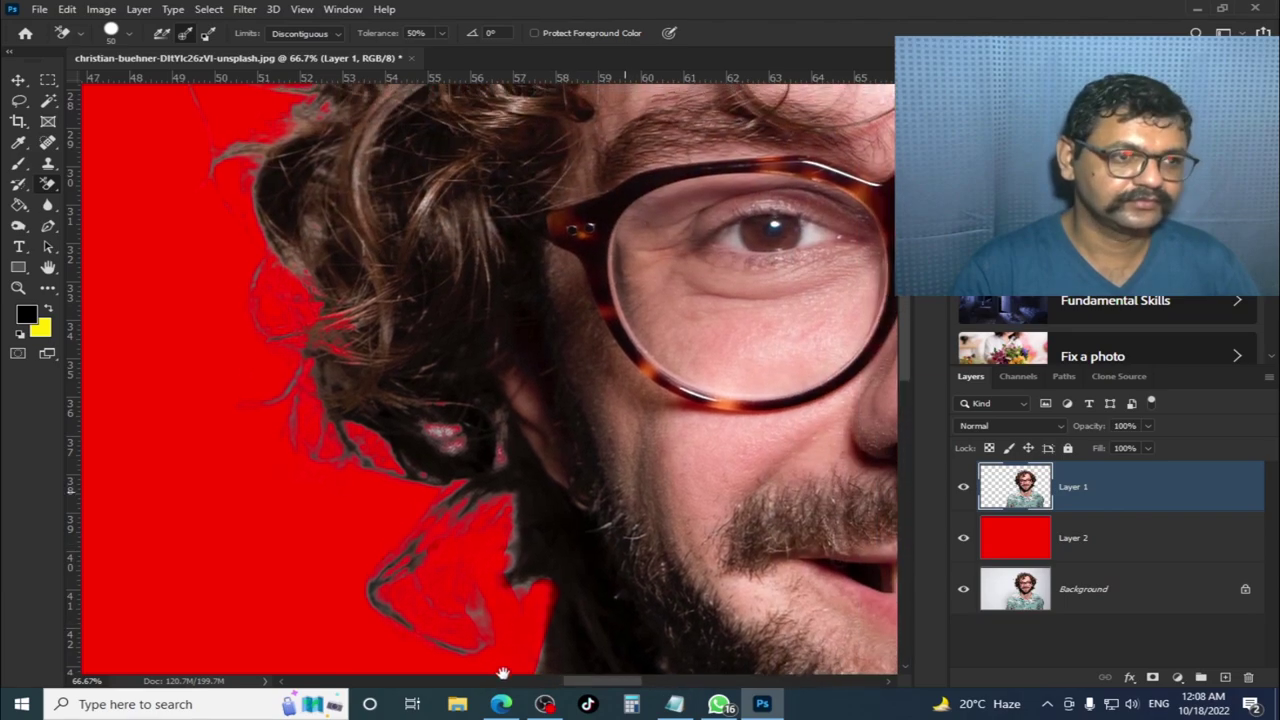
left_click_drag(651, 520, 617, 646)
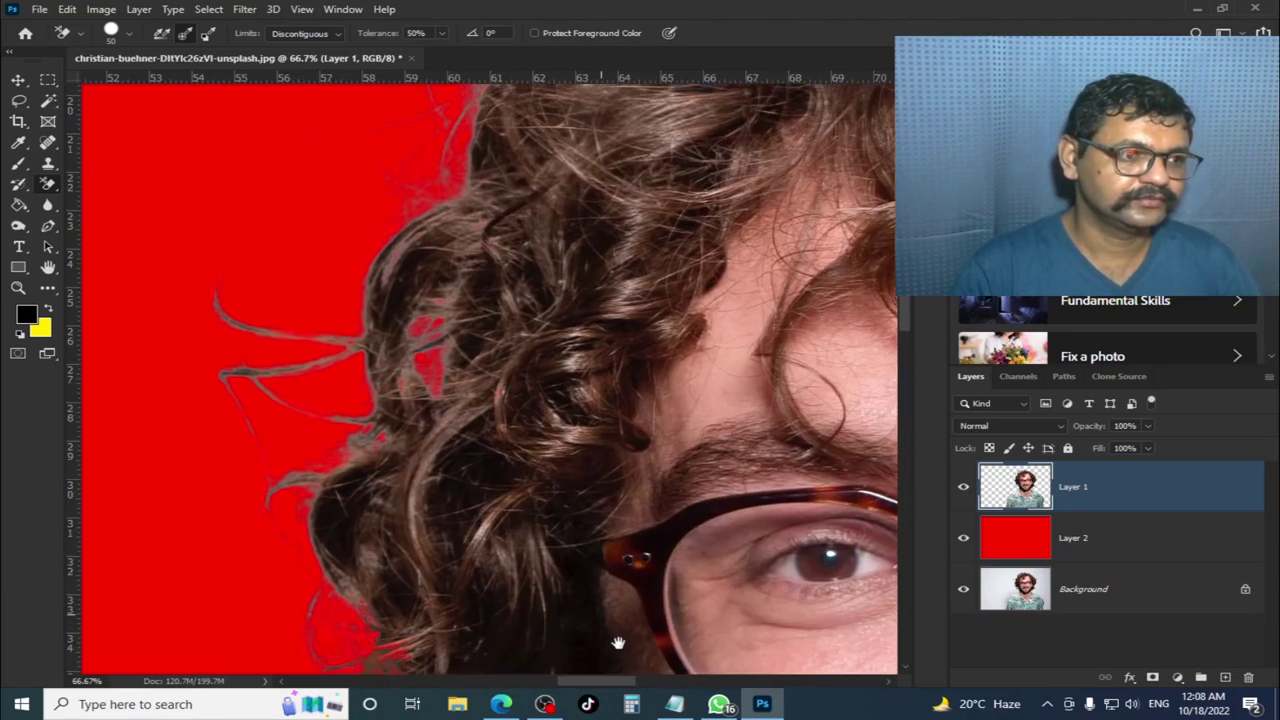
mouse_move(457, 491)
left_mouse_down()
mouse_move(475, 355)
mouse_move(677, 163)
mouse_move(621, 262)
mouse_move(708, 228)
left_mouse_up()
key("ctrl+z")
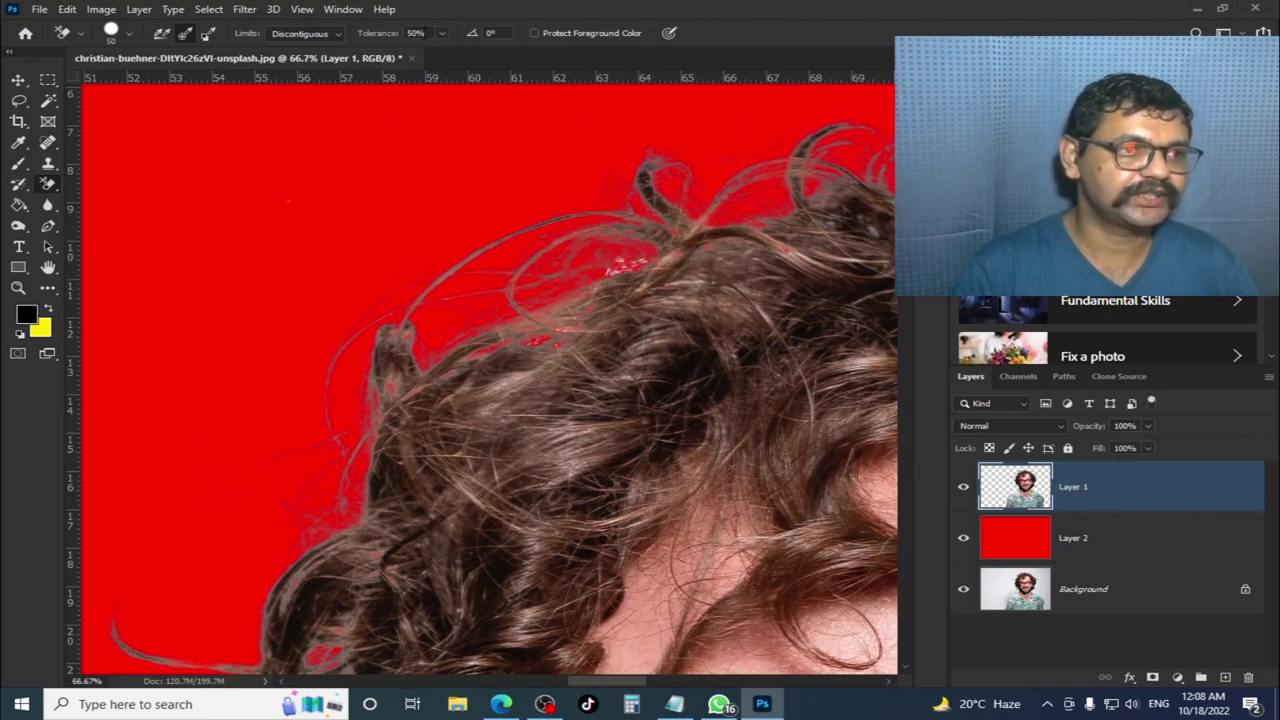
- At 10% tolerance, erase the grey fringe along the right side of the curls, then fit the photo
type("10")
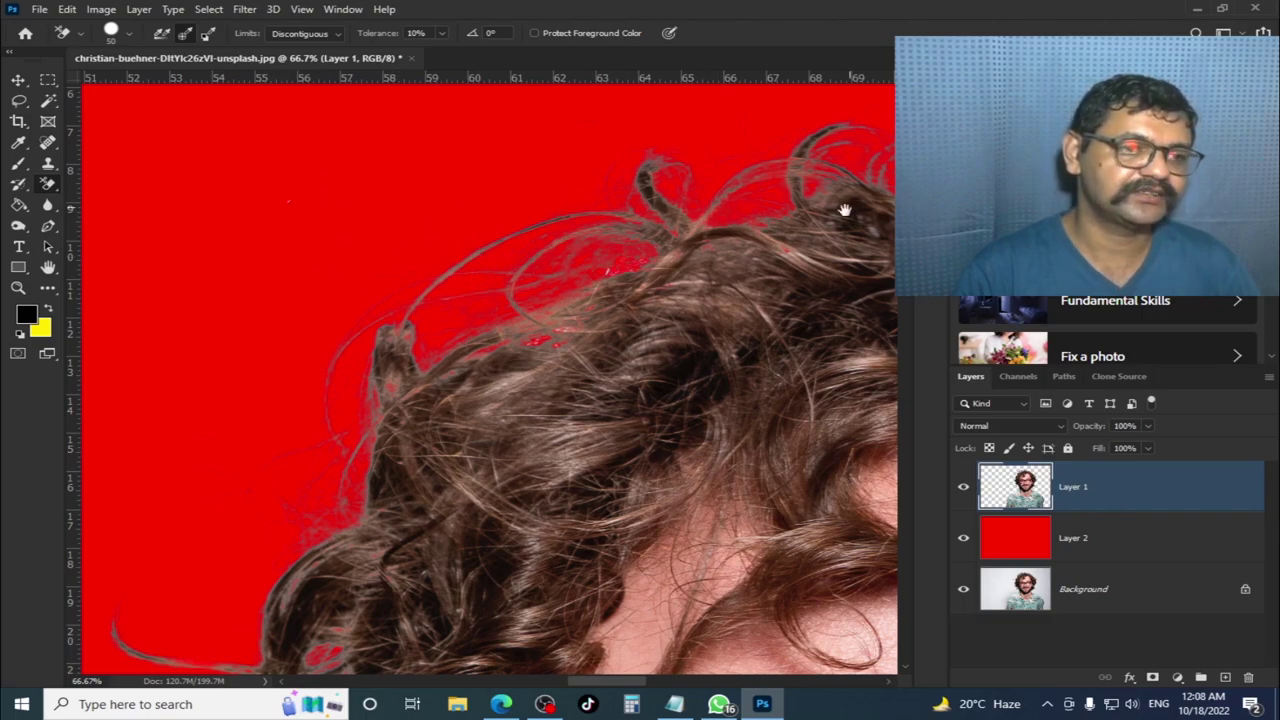
left_click_drag(844, 210, 550, 297)
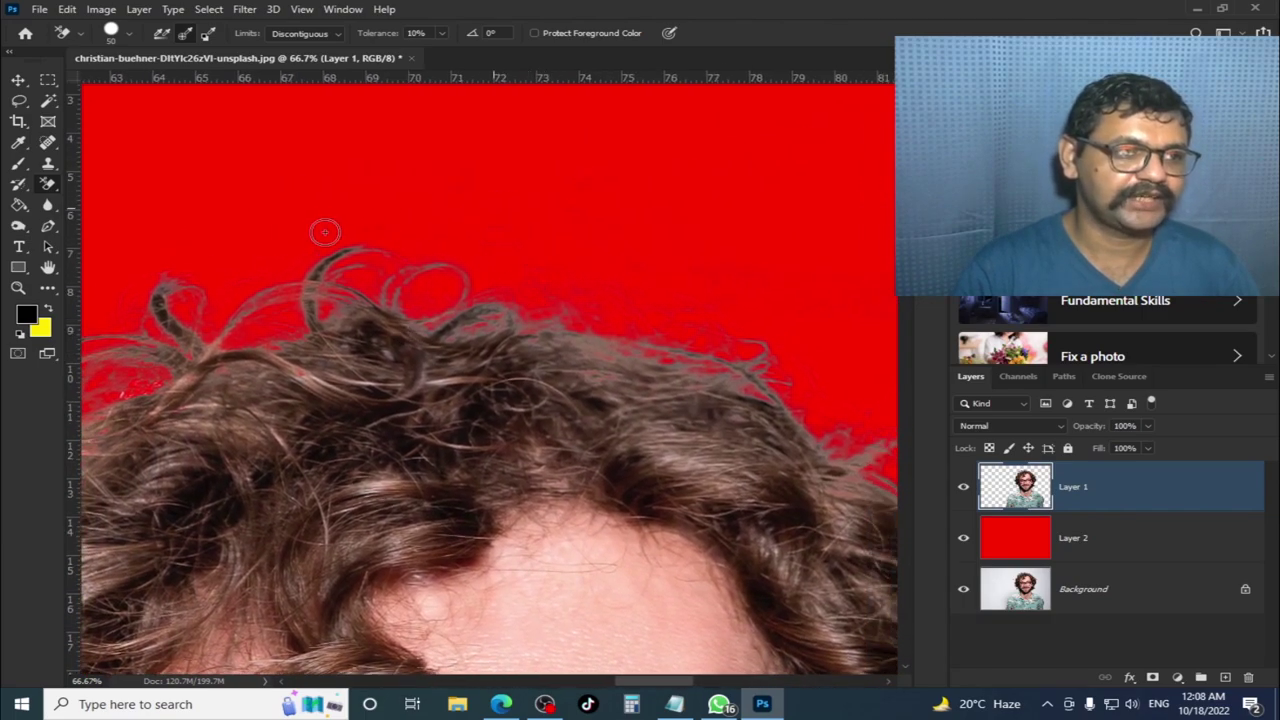
left_click_drag(691, 327, 343, 286)
mouse_move(630, 450)
left_mouse_down()
mouse_move(474, 371)
mouse_move(420, 315)
left_mouse_up()
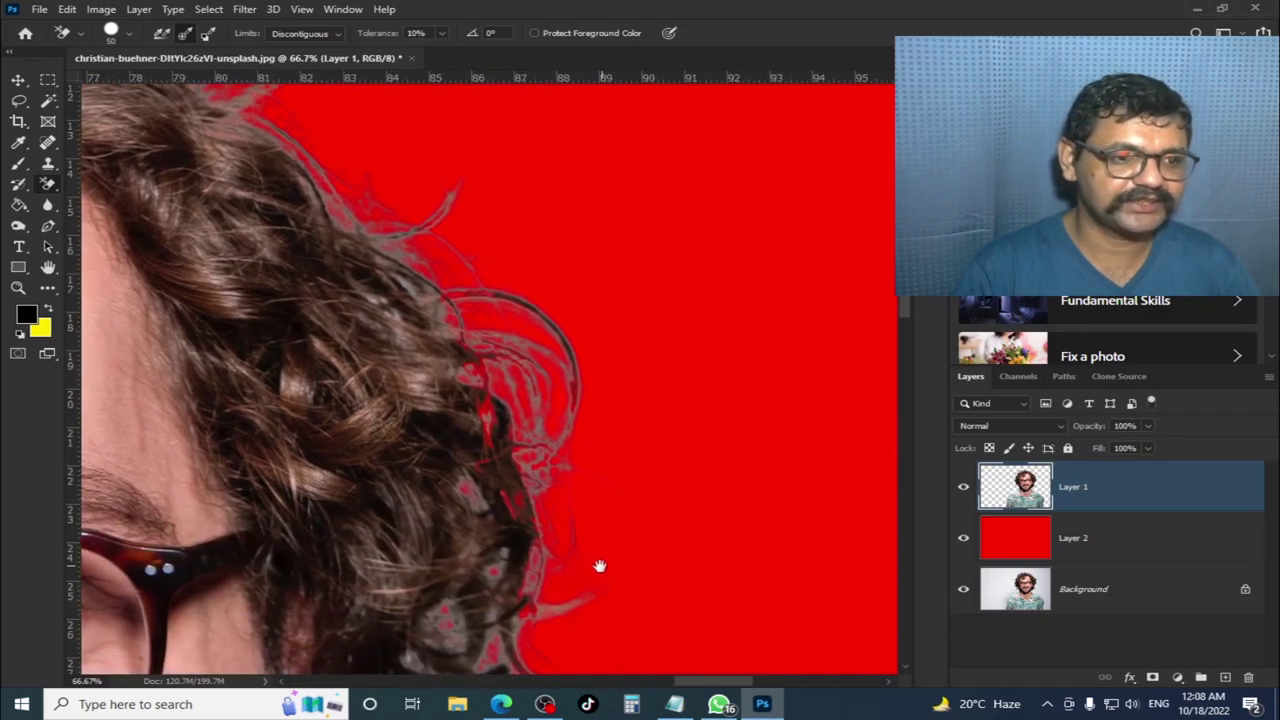
mouse_move(597, 569)
left_mouse_down()
mouse_move(607, 445)
mouse_move(677, 358)
left_mouse_up()
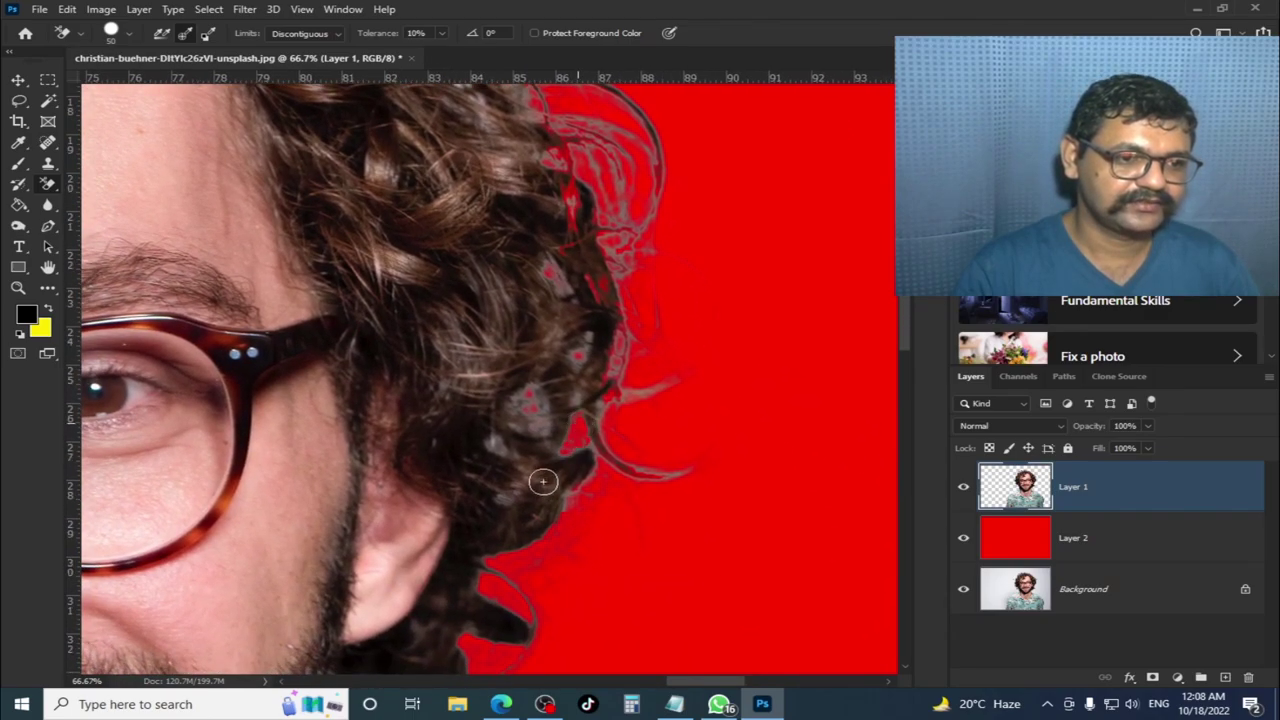
mouse_move(601, 368)
left_mouse_down()
mouse_move(639, 348)
mouse_move(632, 433)
mouse_move(608, 334)
left_mouse_up()
mouse_move(649, 398)
left_mouse_down()
mouse_move(609, 457)
mouse_move(631, 475)
left_mouse_up()
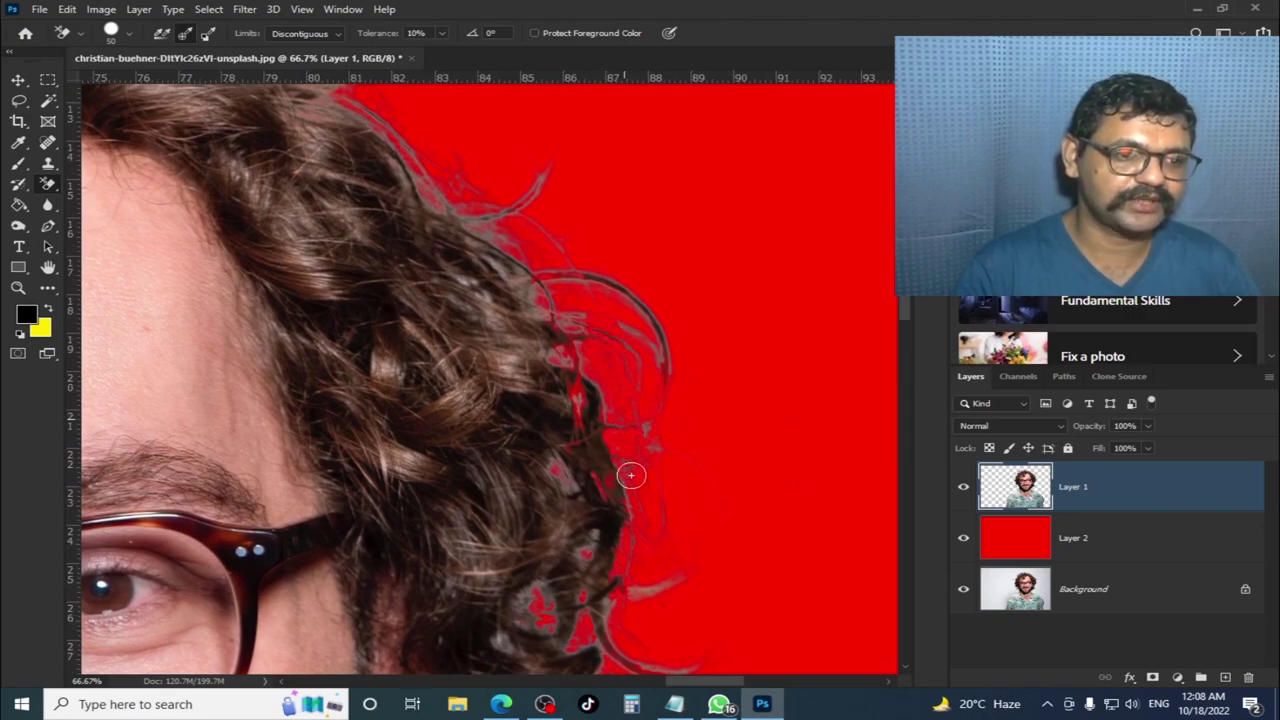
left_click_drag(605, 422, 672, 485)
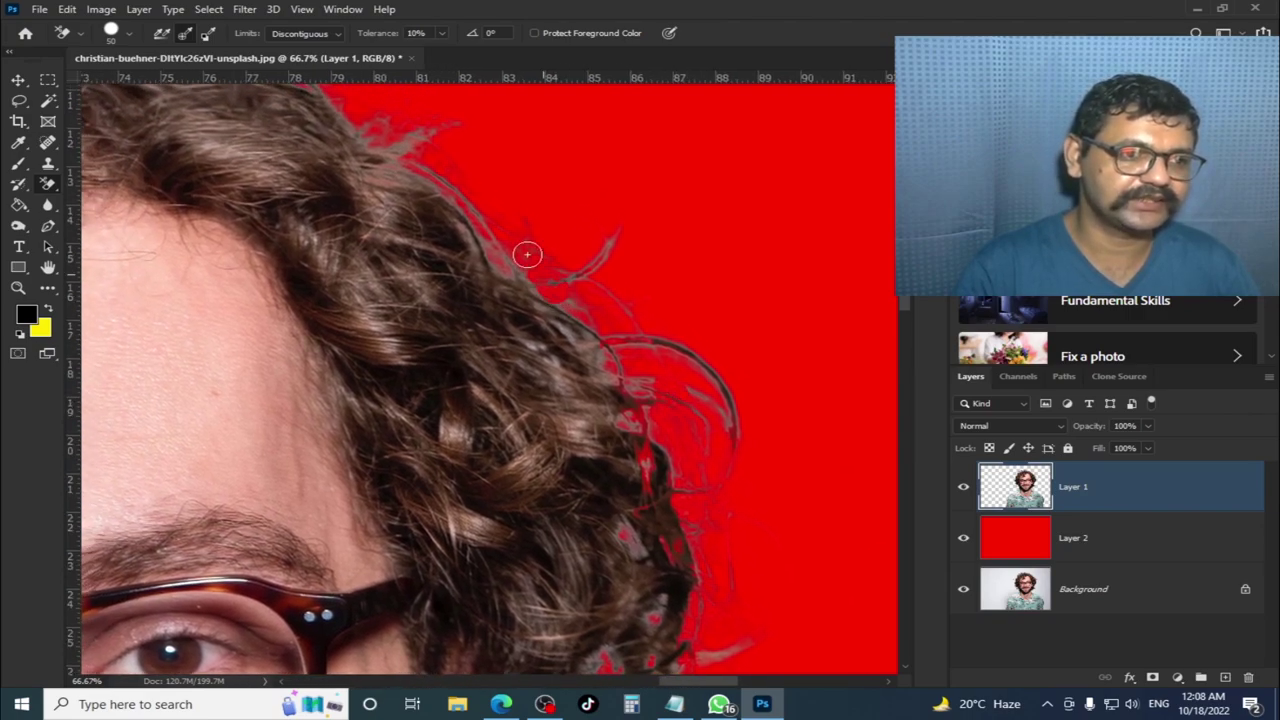
key("ctrl+0")
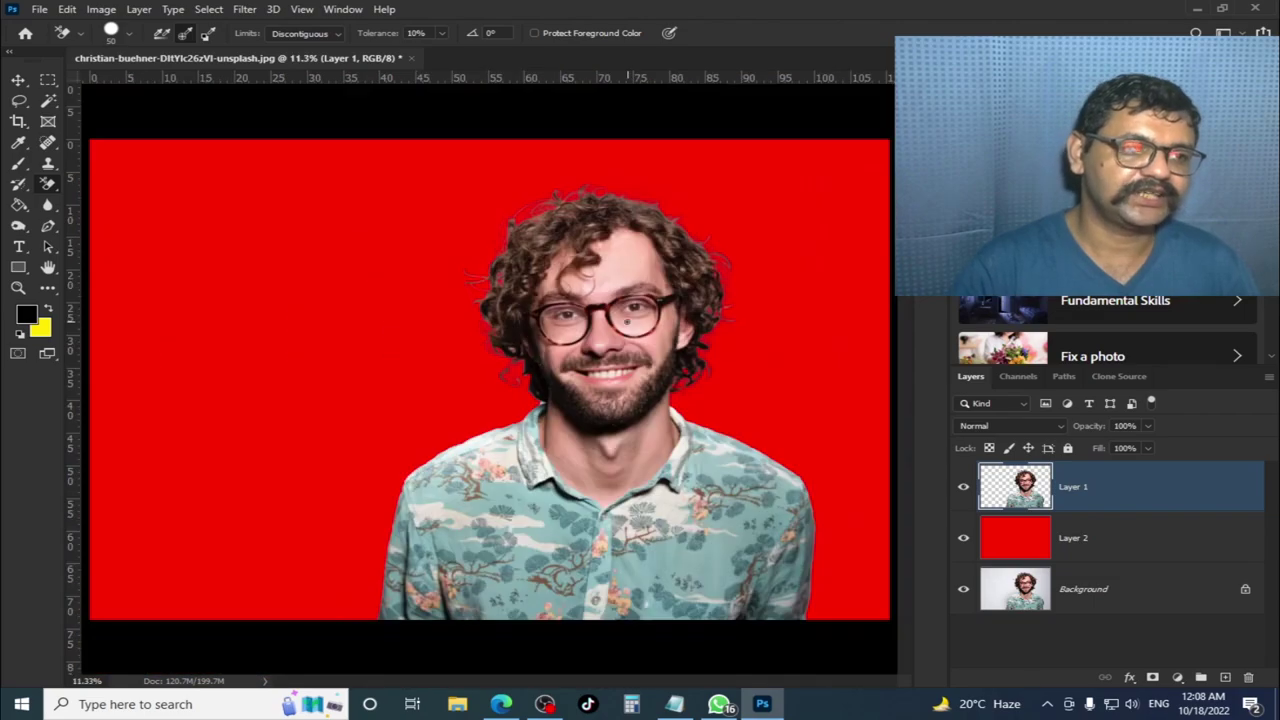
- Select Layer 2 and fill it with yellow, then with white
left_click(1027, 552)
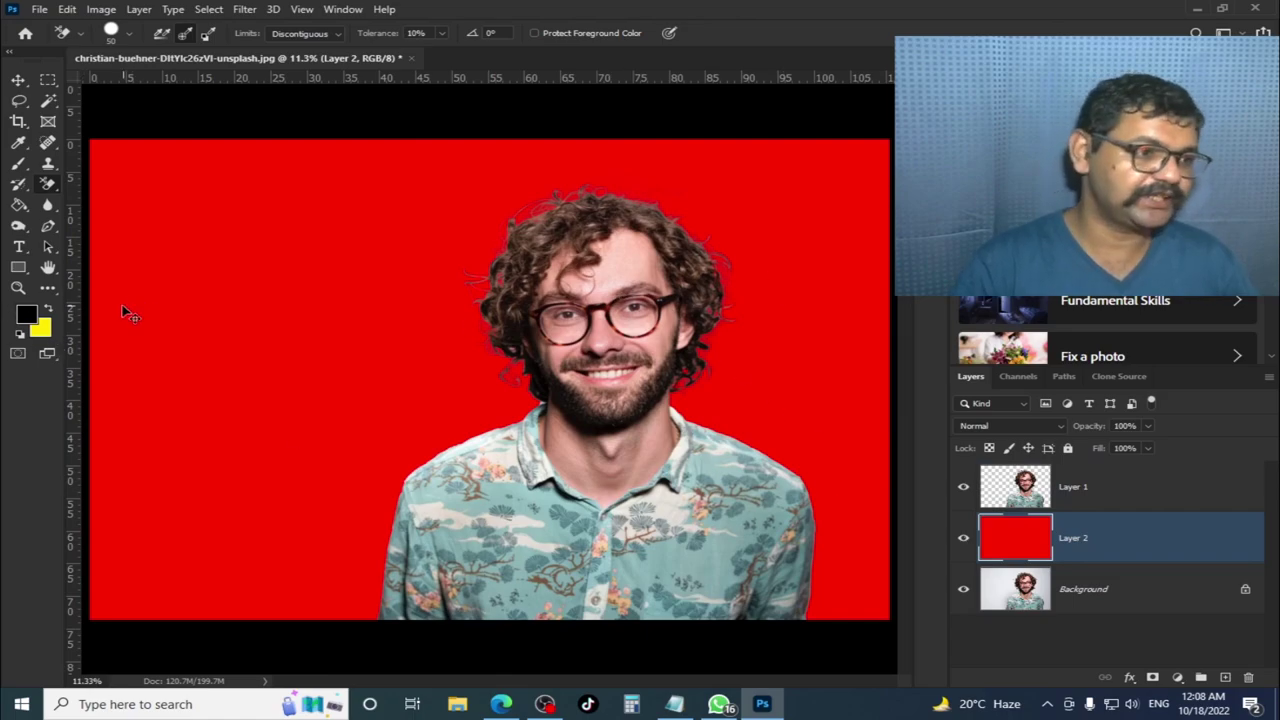
key("ctrl+BackSpace")
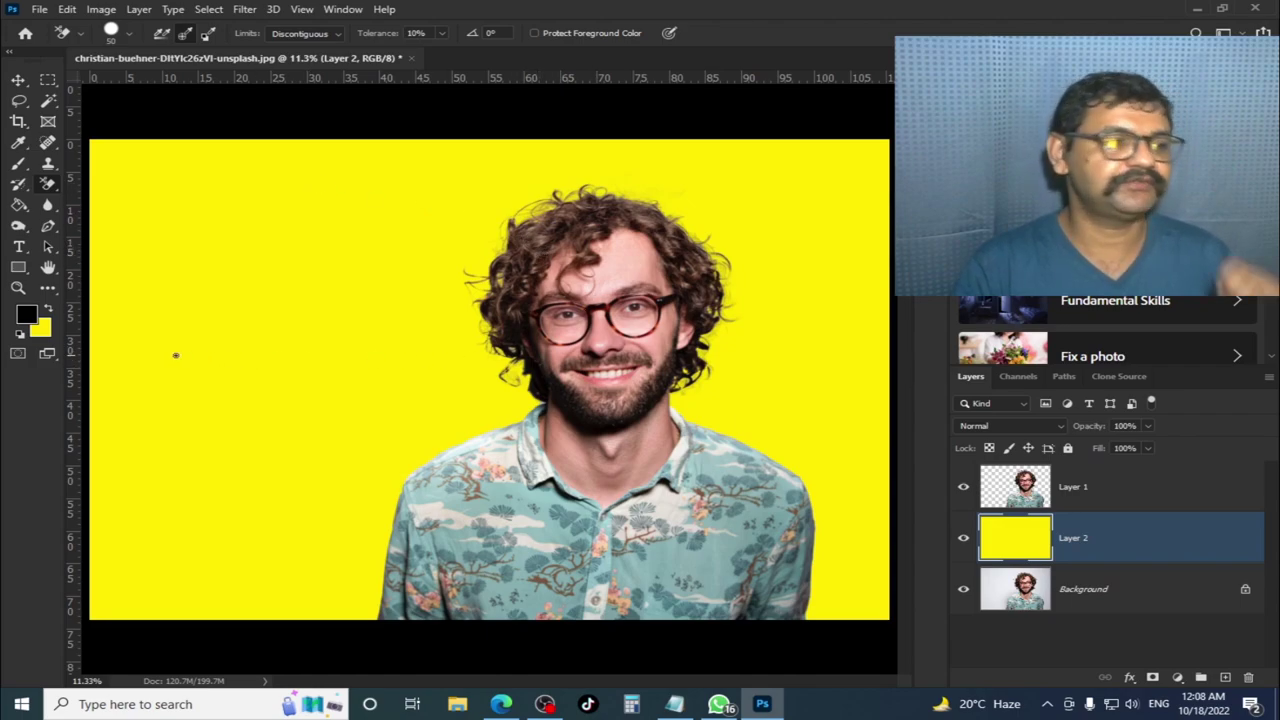
left_click(40, 328)
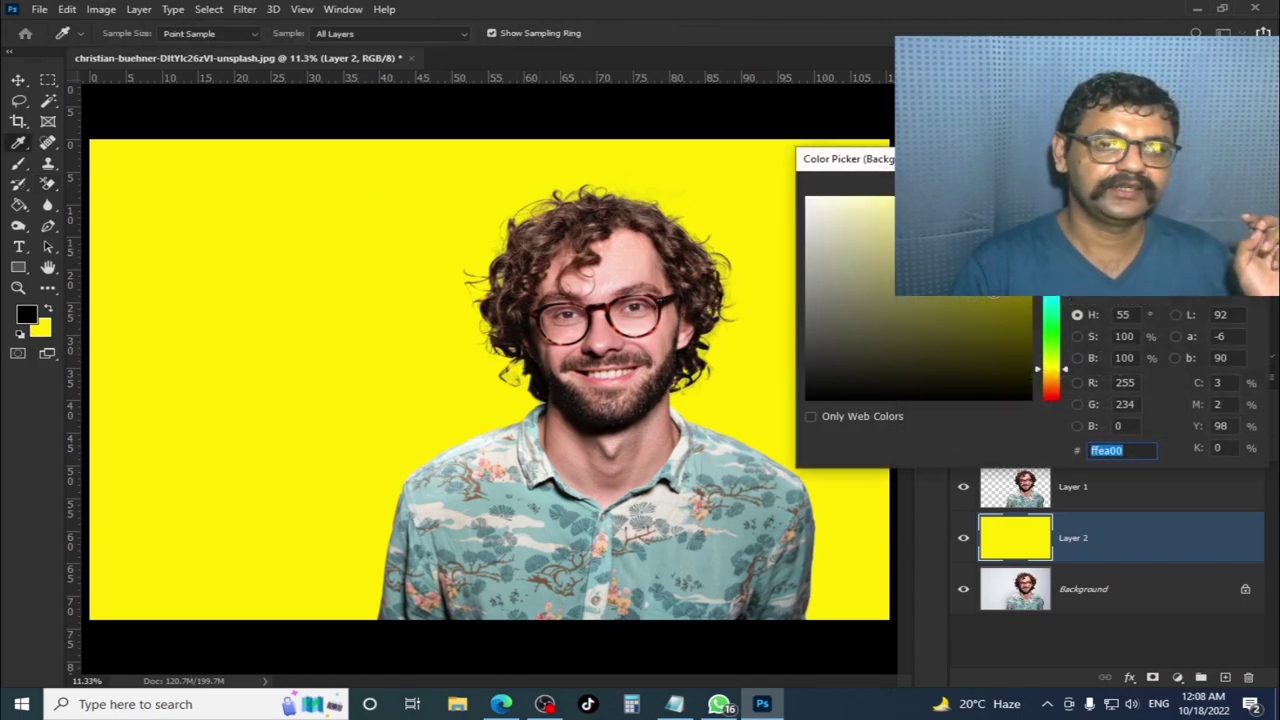
key("Escape")
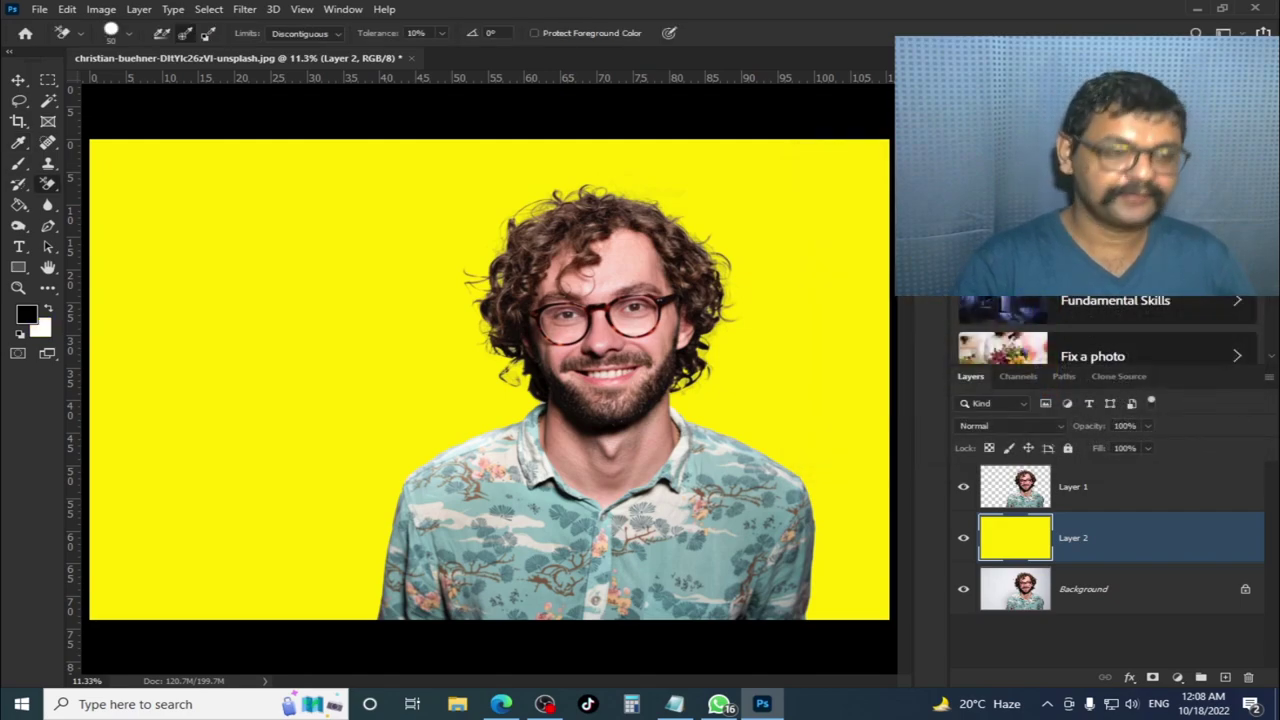
key("ctrl+BackSpace")
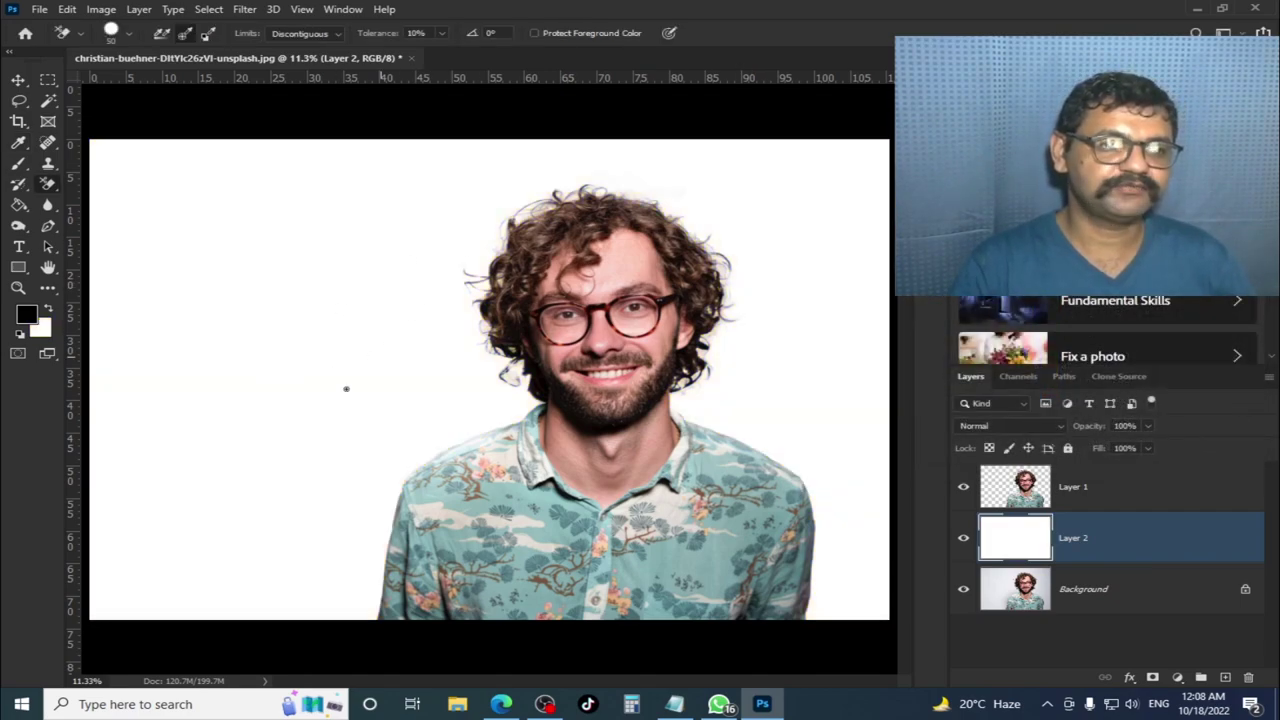
- Set the background colour to pure black and fill Layer 2 with it
left_click(40, 328)
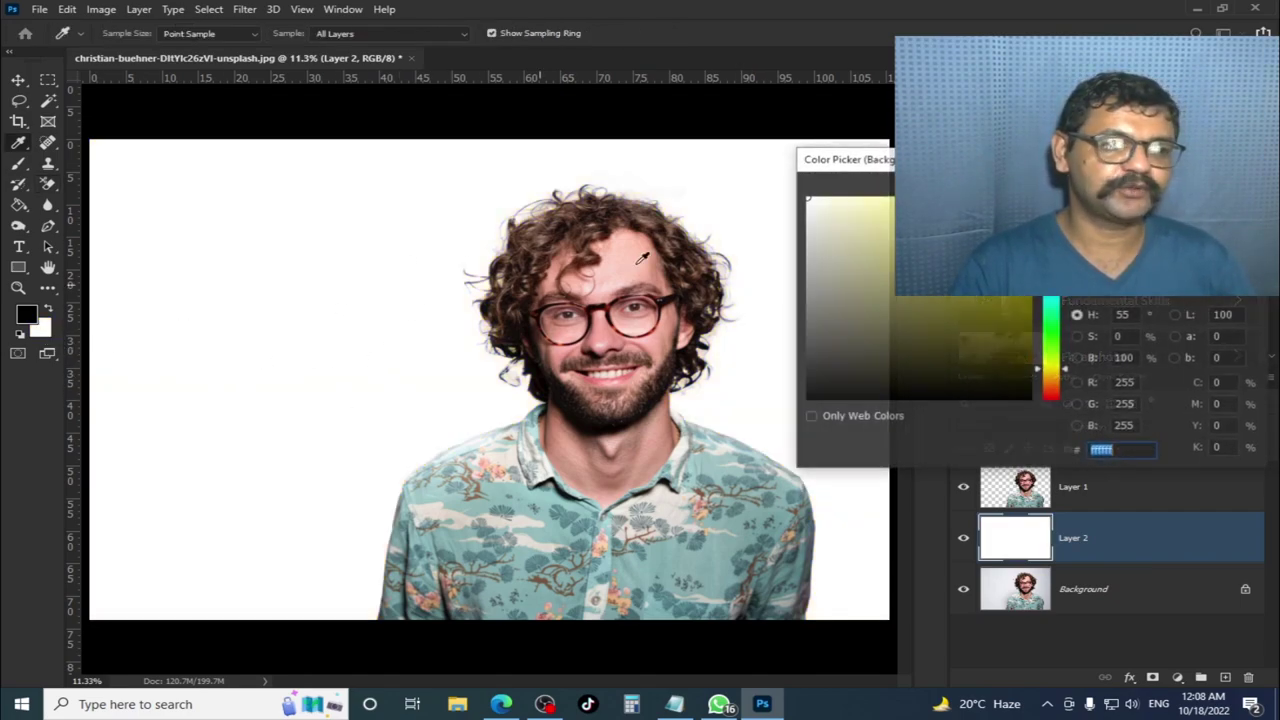
mouse_move(977, 380)
left_mouse_down()
mouse_move(1030, 398)
mouse_move(807, 398)
left_mouse_up()
key("Return")
key("e")
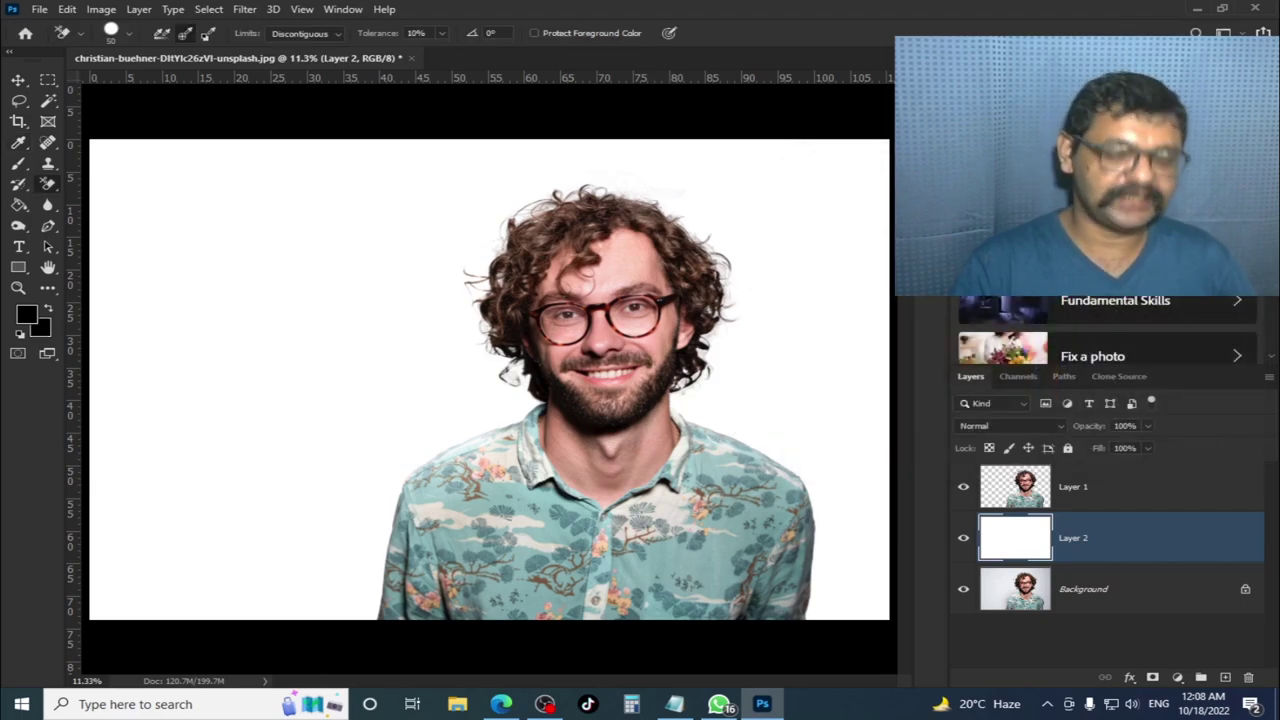
key("ctrl+BackSpace")
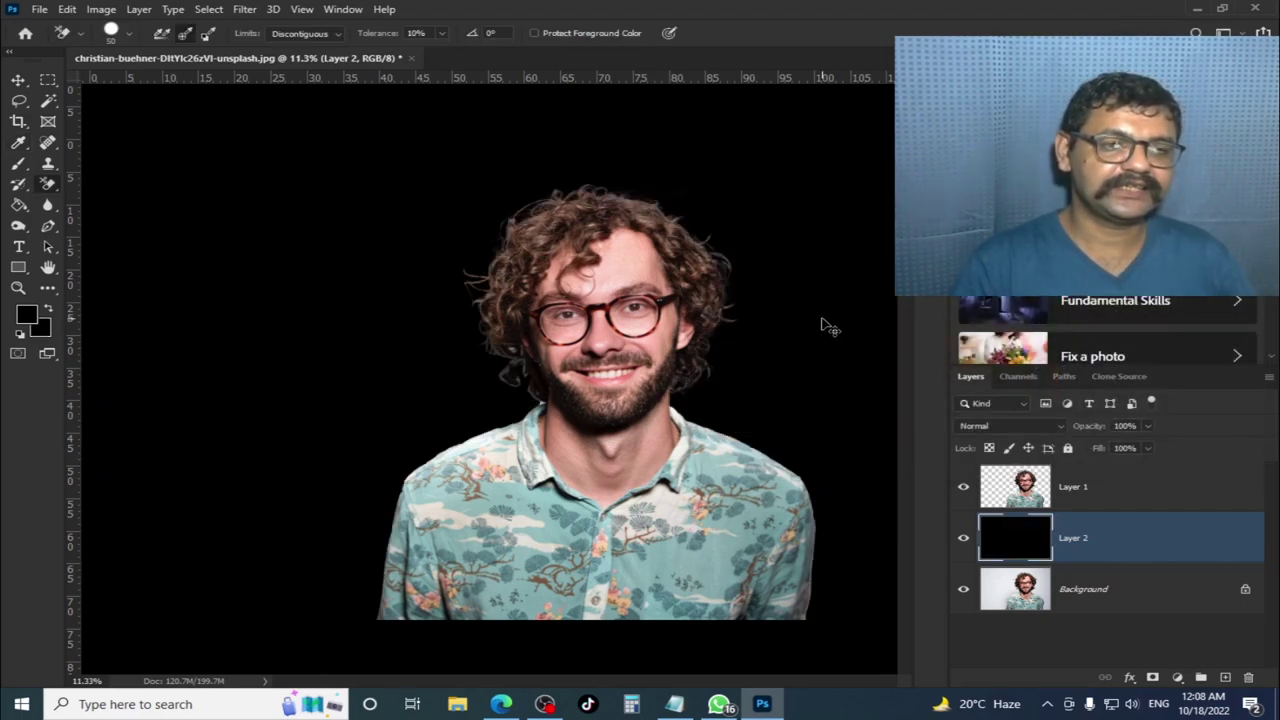
scroll(829, 326, "up", 1)
scroll(829, 326, "up", 1)
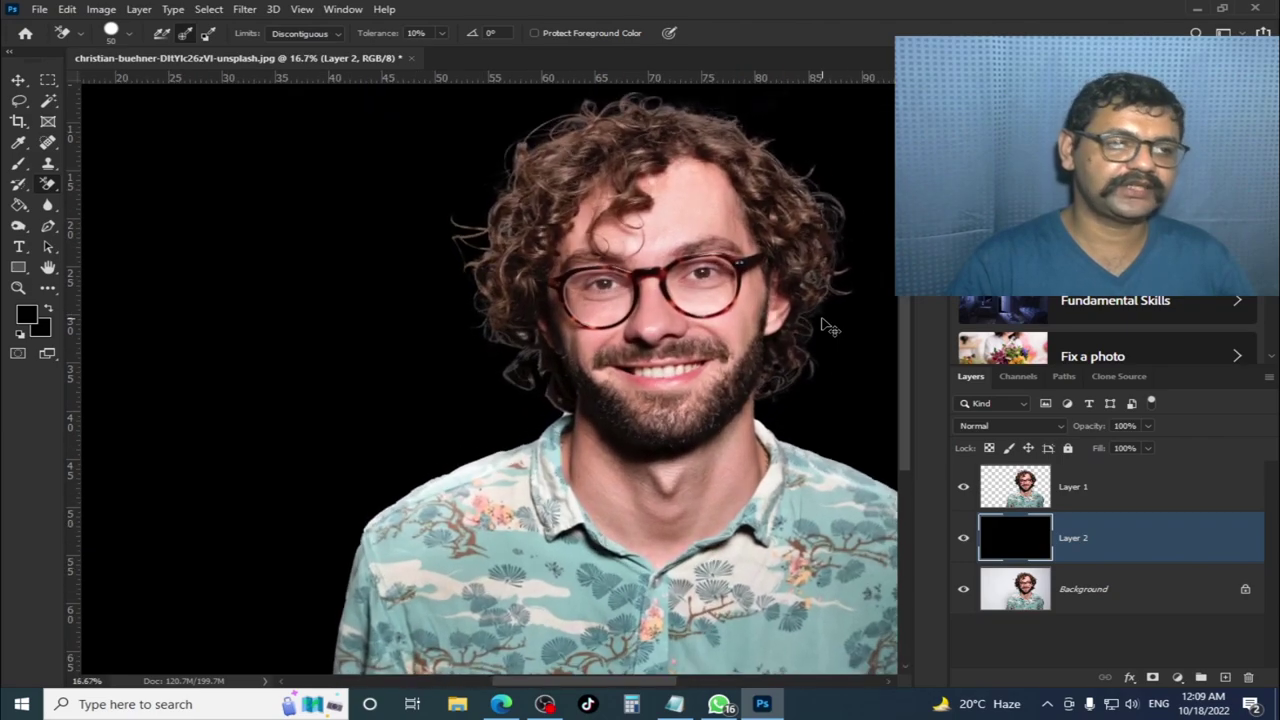
scroll(829, 326, "up", 2)
scroll(736, 291, "up", 1)
left_click_drag(567, 285, 507, 399)
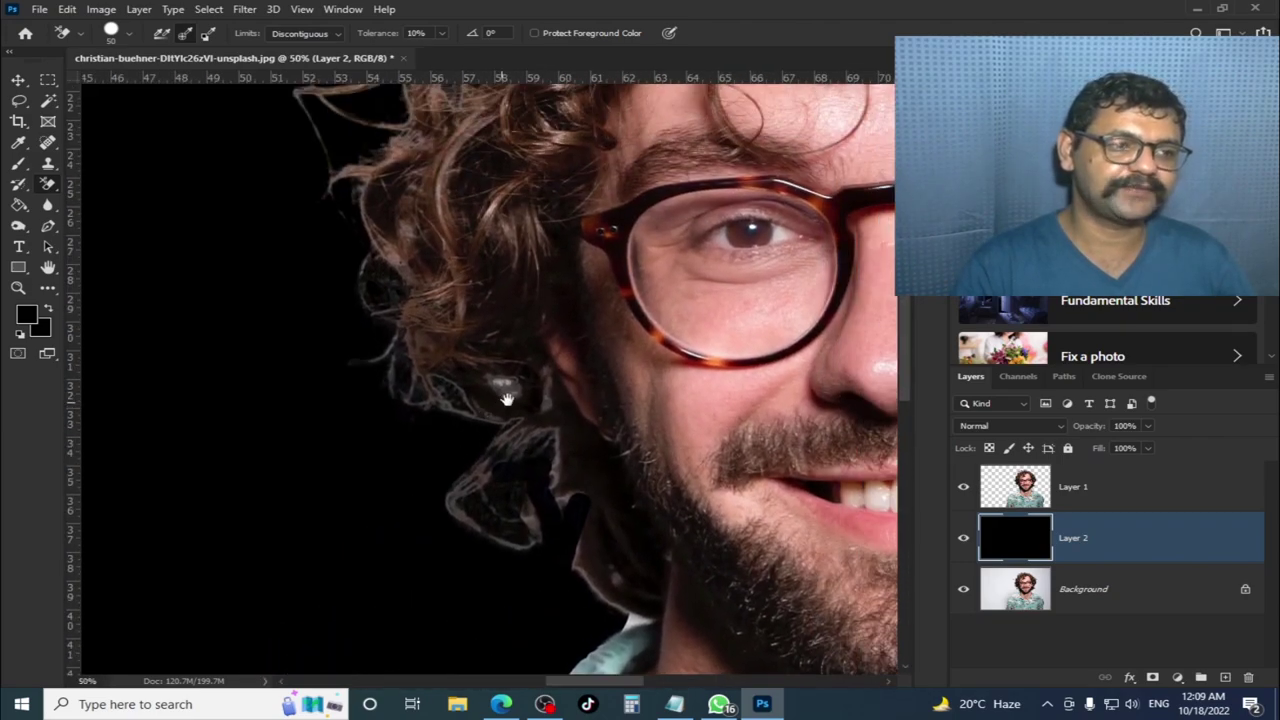
left_click(1066, 485)
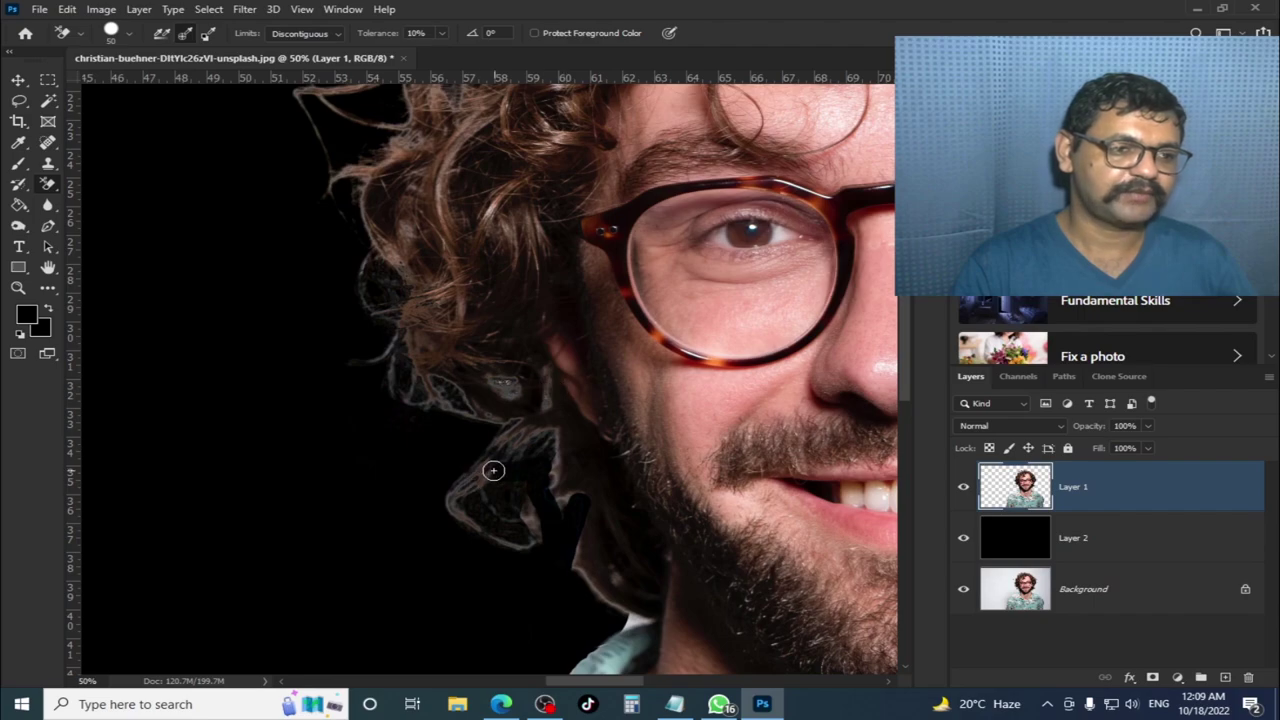
mouse_move(480, 486)
left_mouse_down()
mouse_move(446, 567)
mouse_move(391, 614)
left_mouse_up()
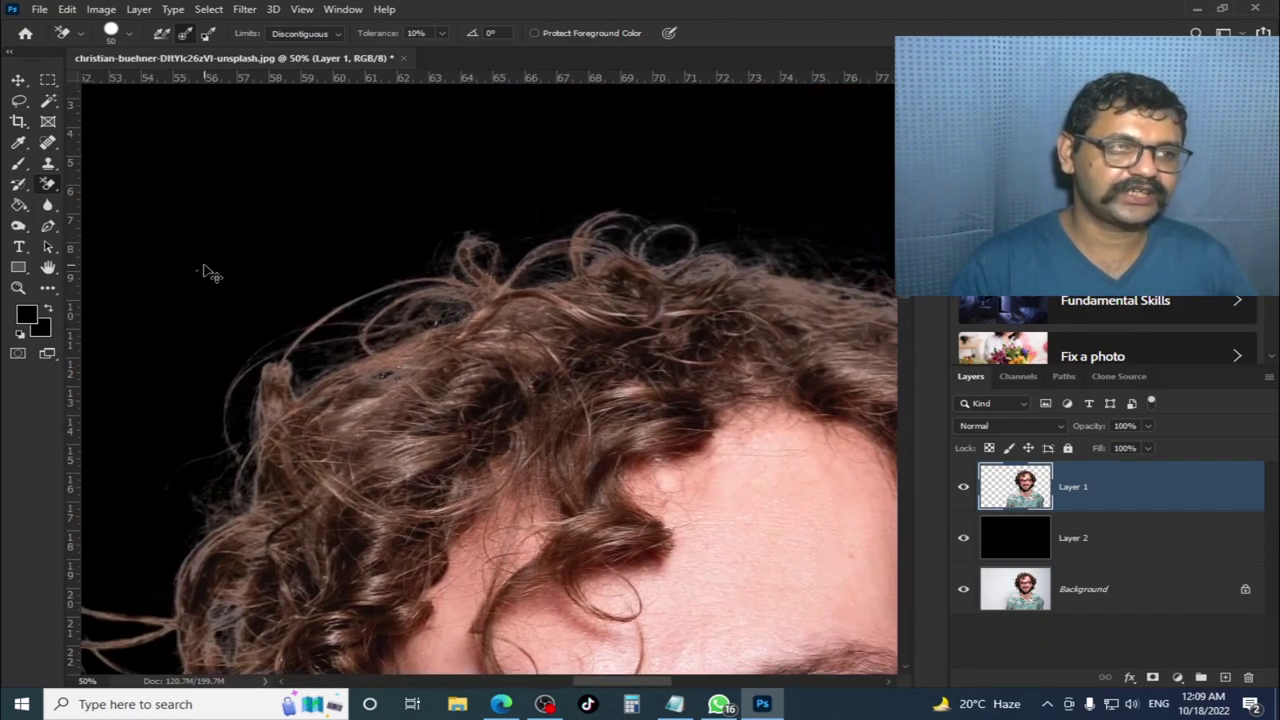
key("ctrl+0")
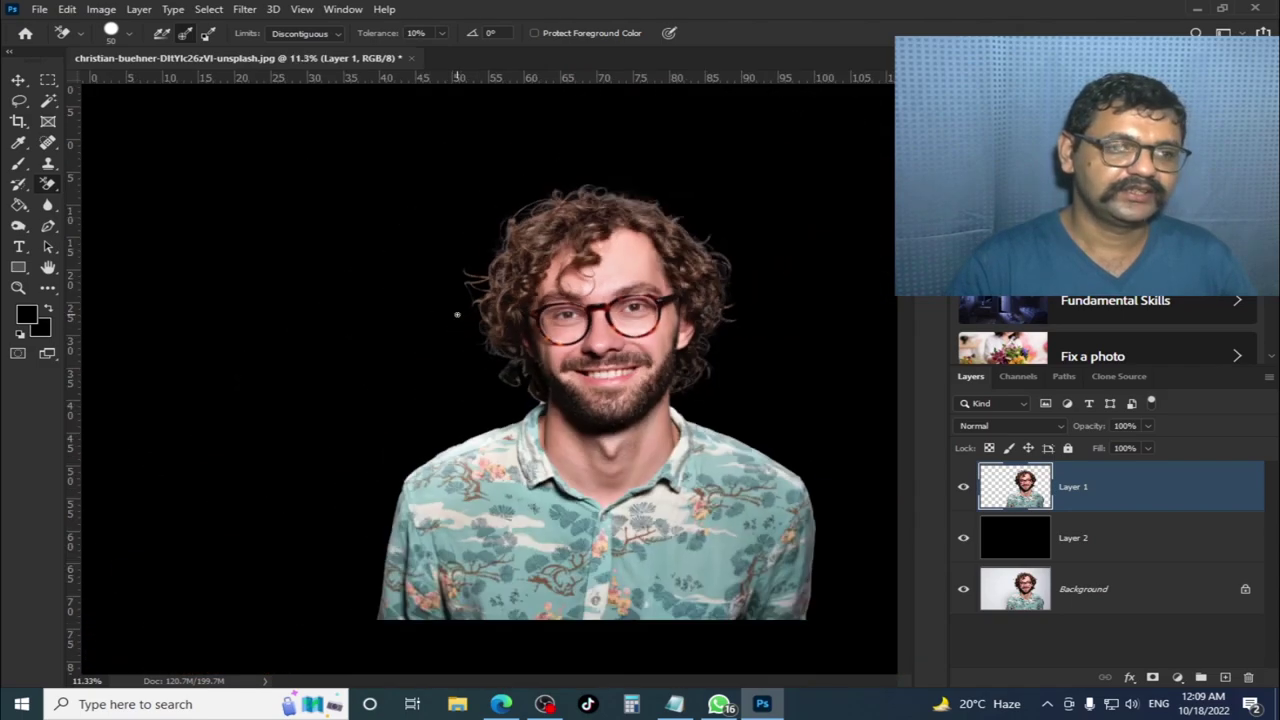
- Select Layer 2 and fill it with blue (0000ff)
left_click(1045, 548)
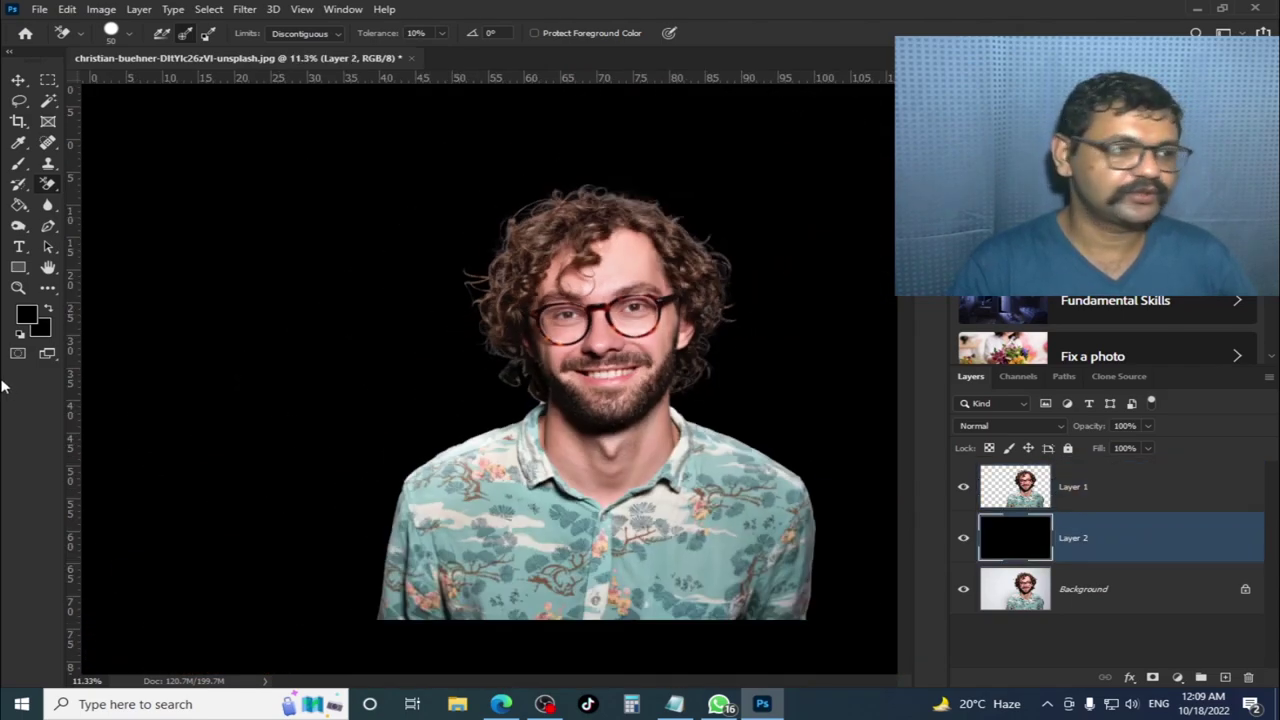
left_click(44, 333)
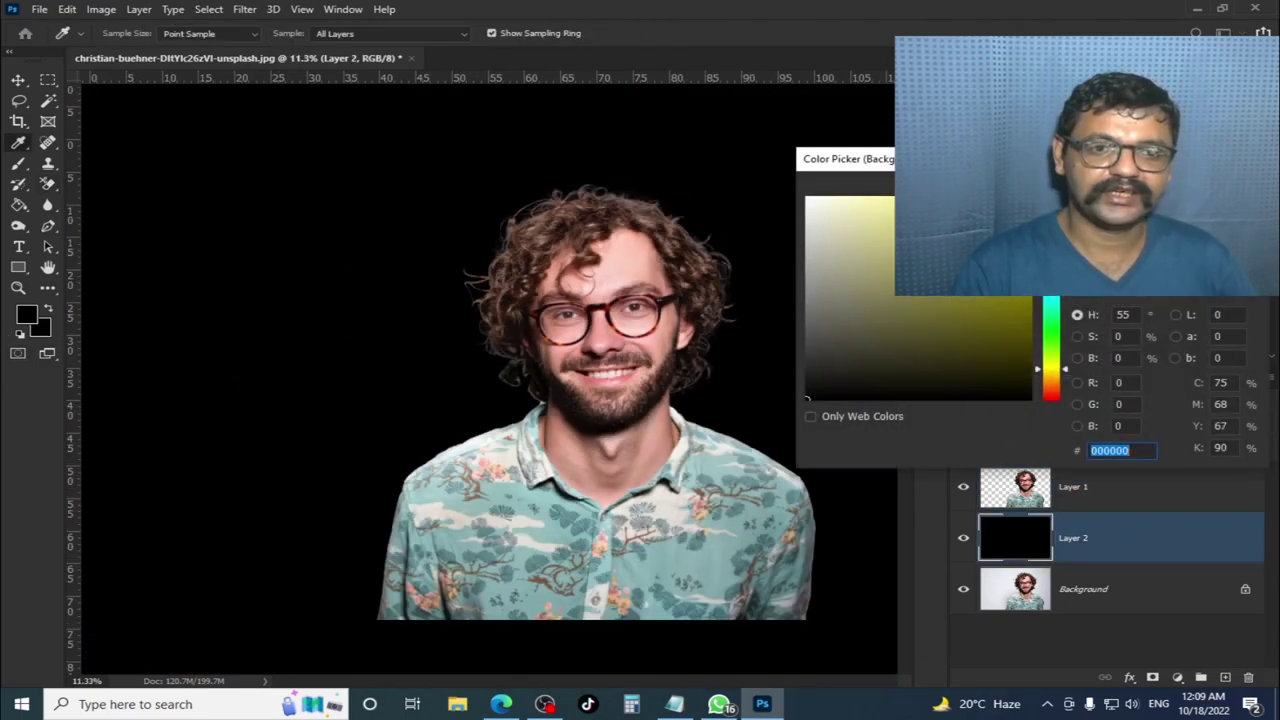
type("0000ff")
key("Return")
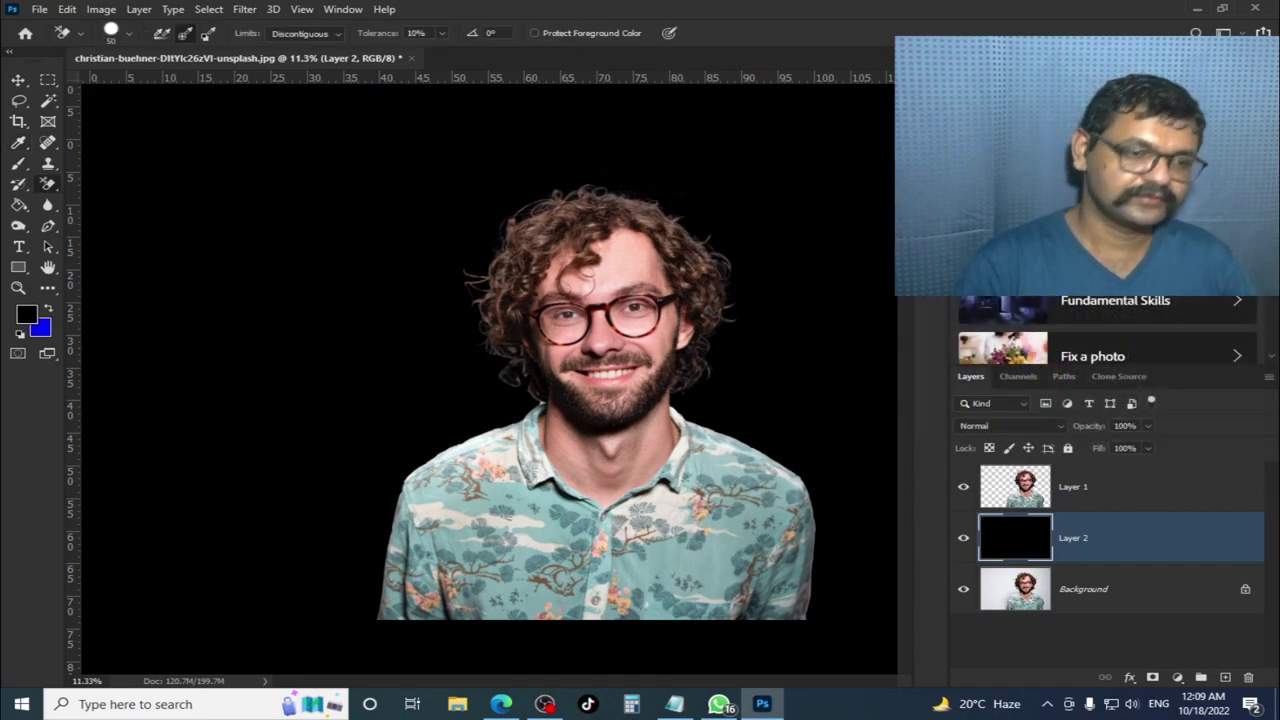
key("ctrl+BackSpace")
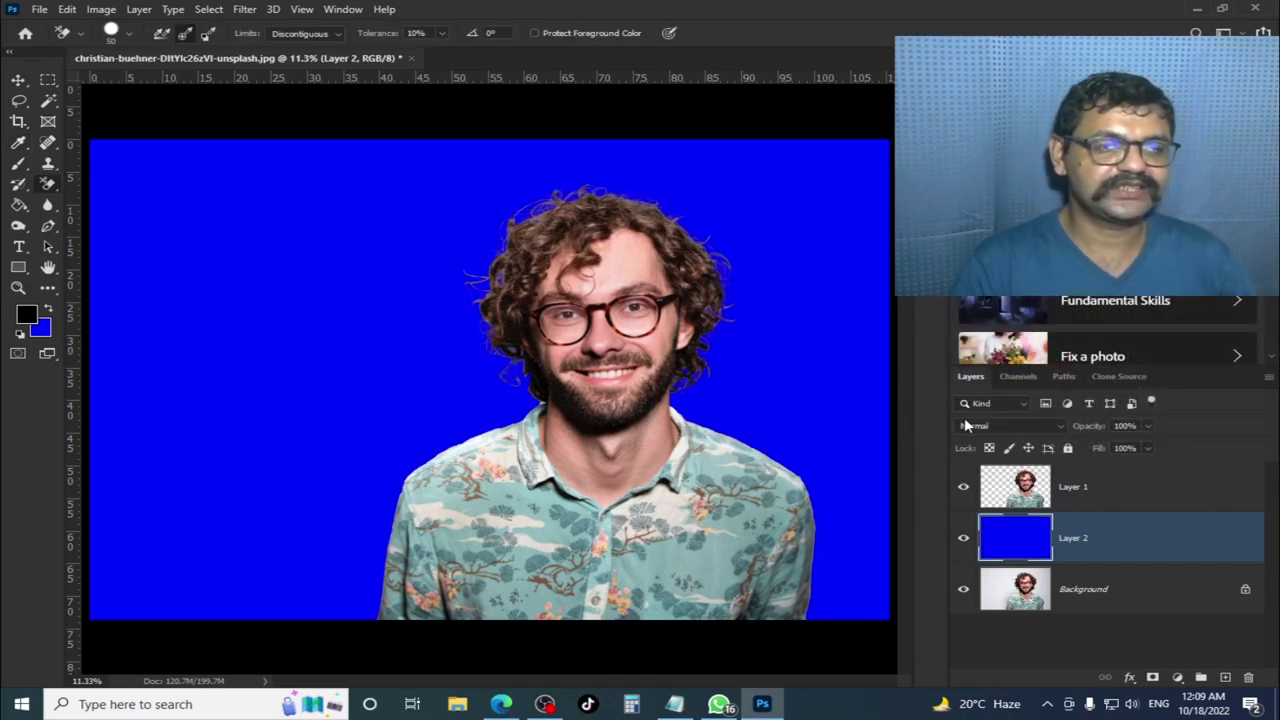
- Set the background colour to f000ff and fill Layer 2 with magenta
left_click(42, 332)
left_click(1057, 326)
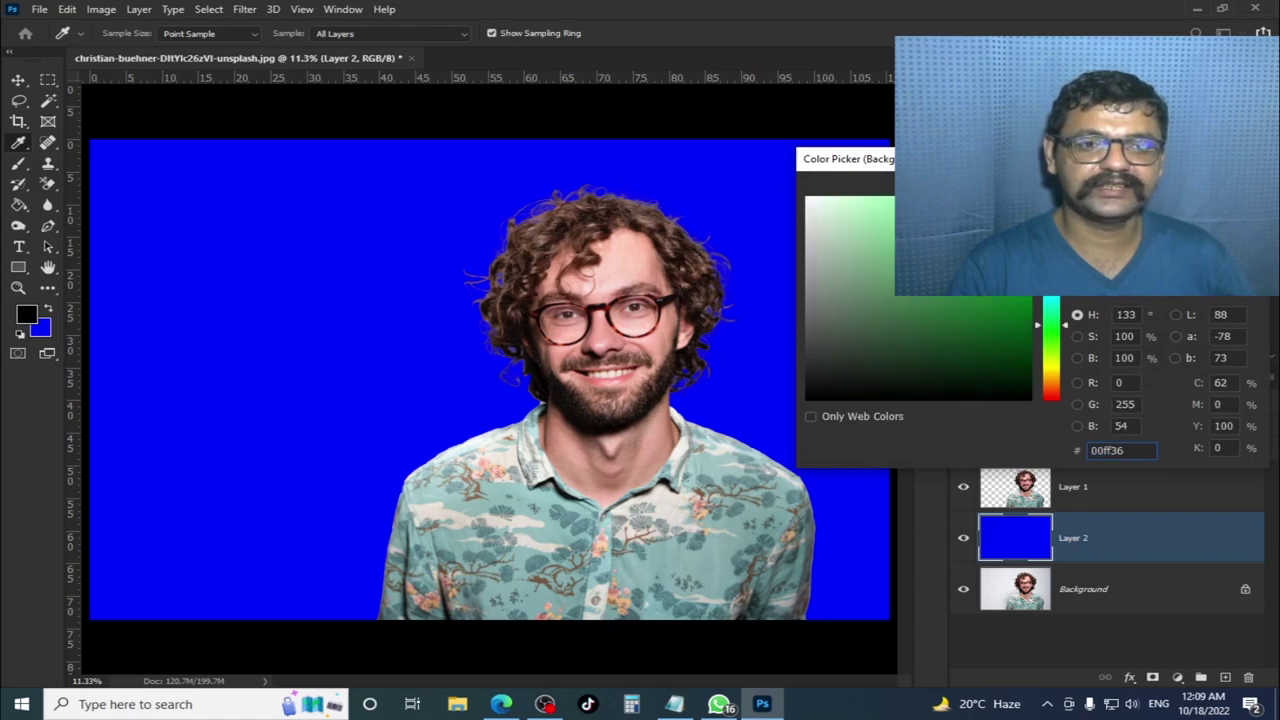
type("f000ff")
key("Return")
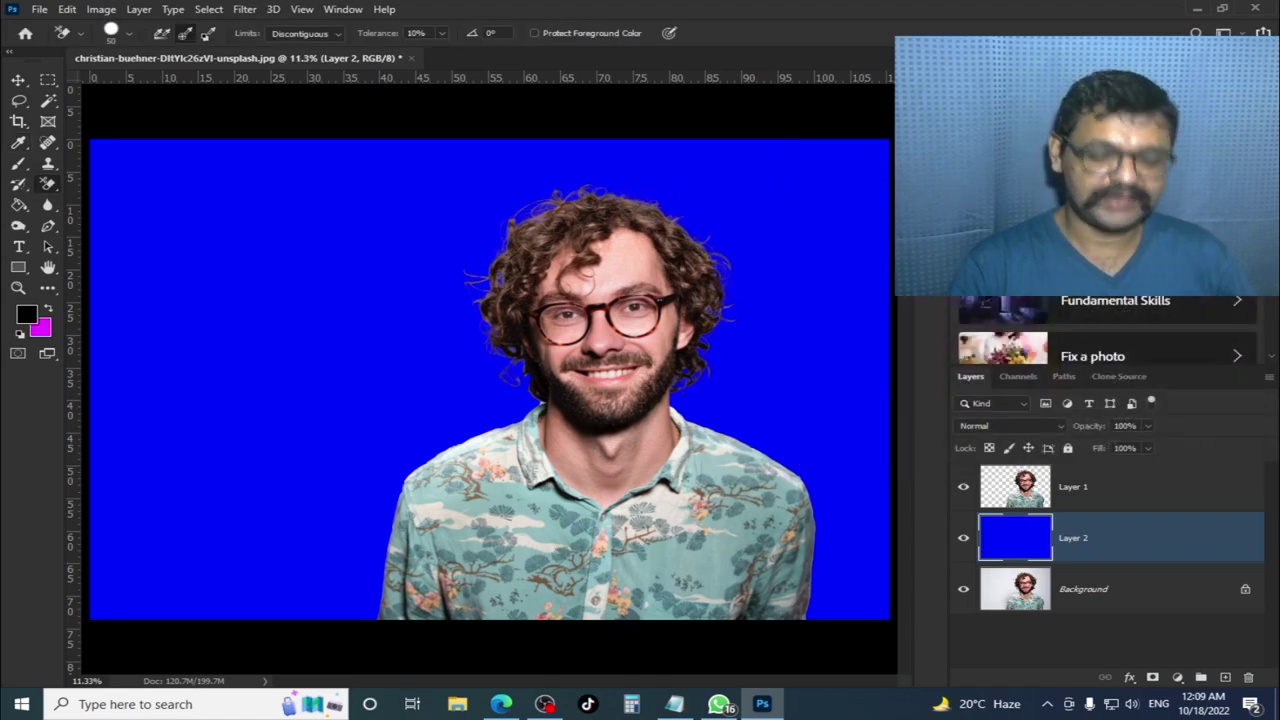
key("ctrl+BackSpace")
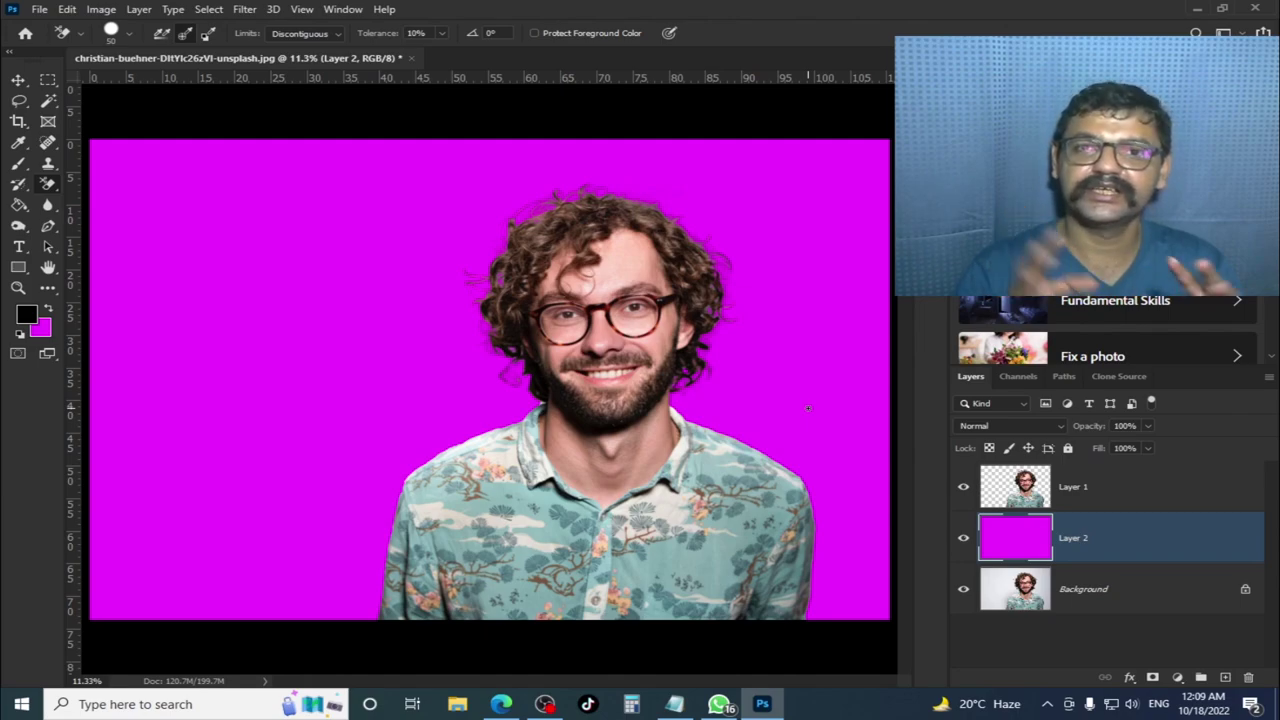
- Pick yellow-green #d2ff00 as the background colour and fill Layer 2 with it
key("ctrl+minus")
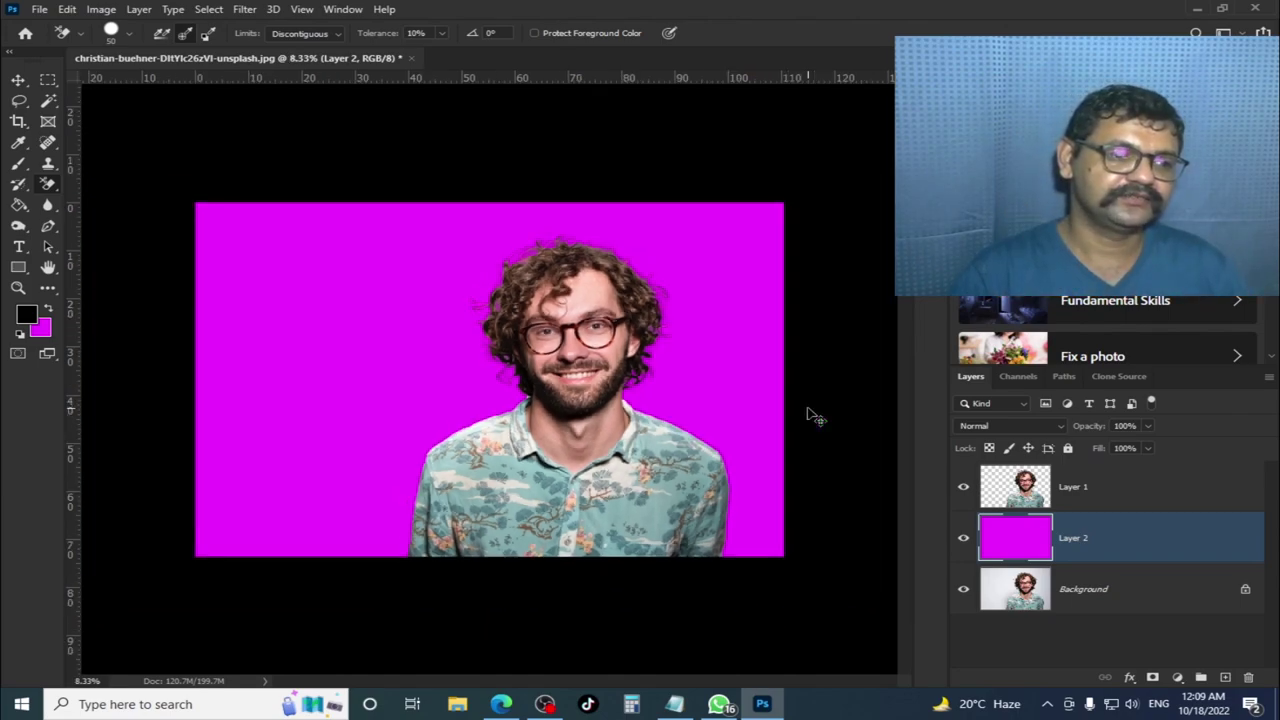
key("ctrl+plus")
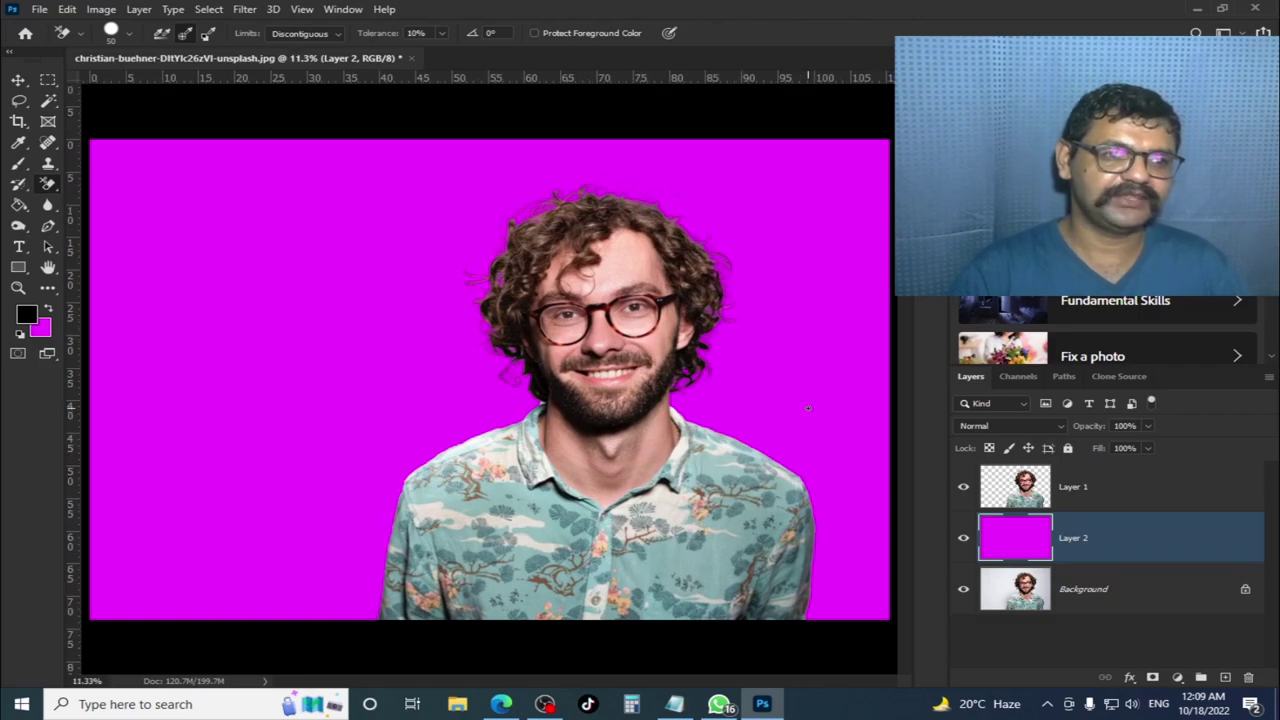
left_click(38, 333)
left_click(1052, 358)
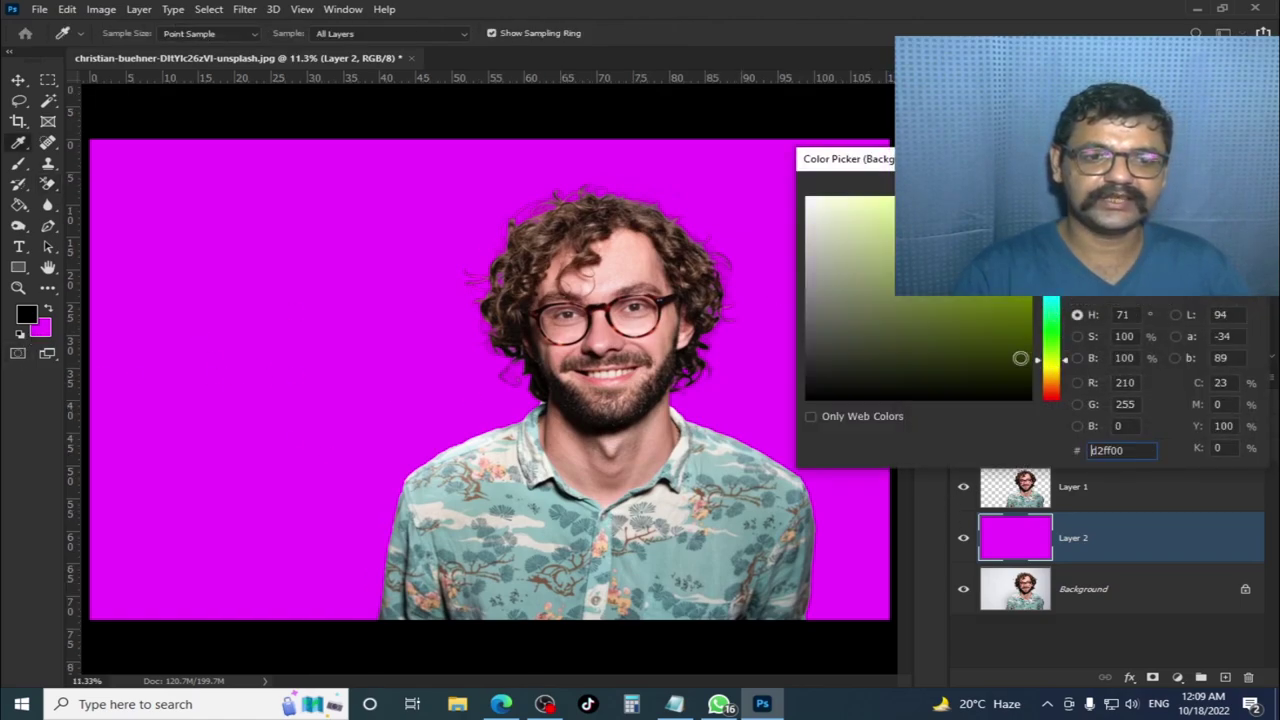
key("Return")
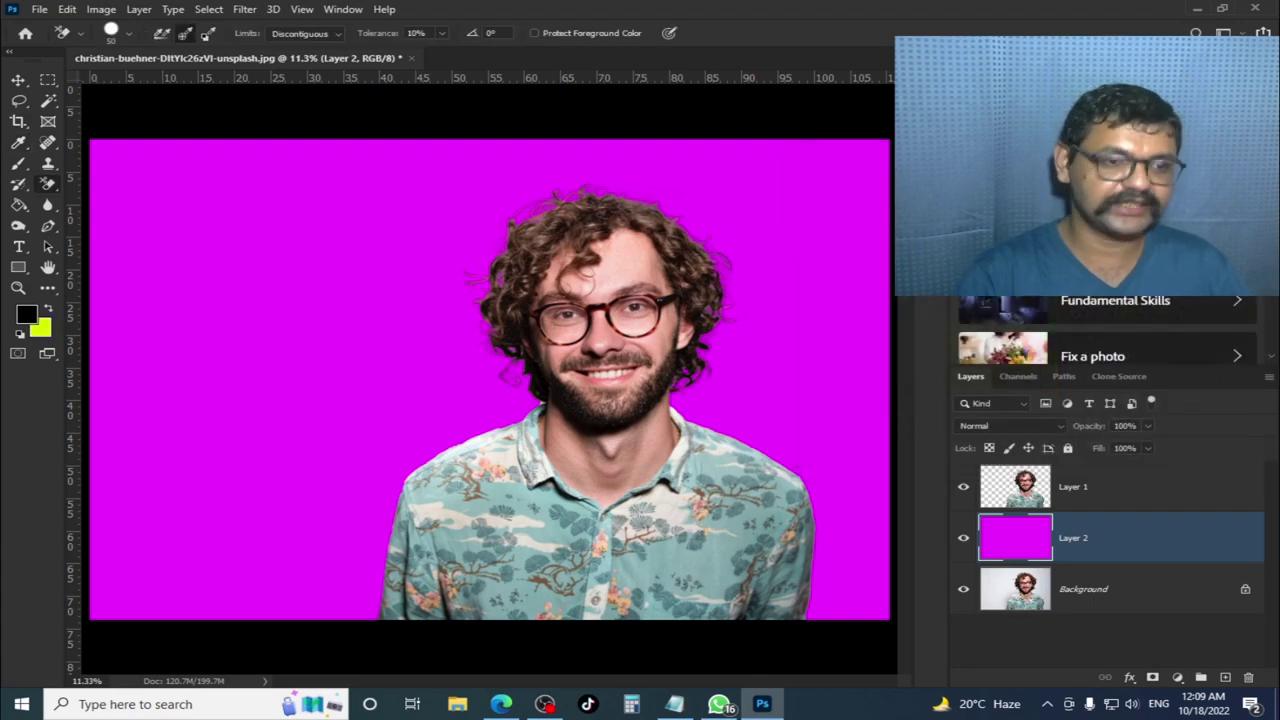
key("ctrl+BackSpace")
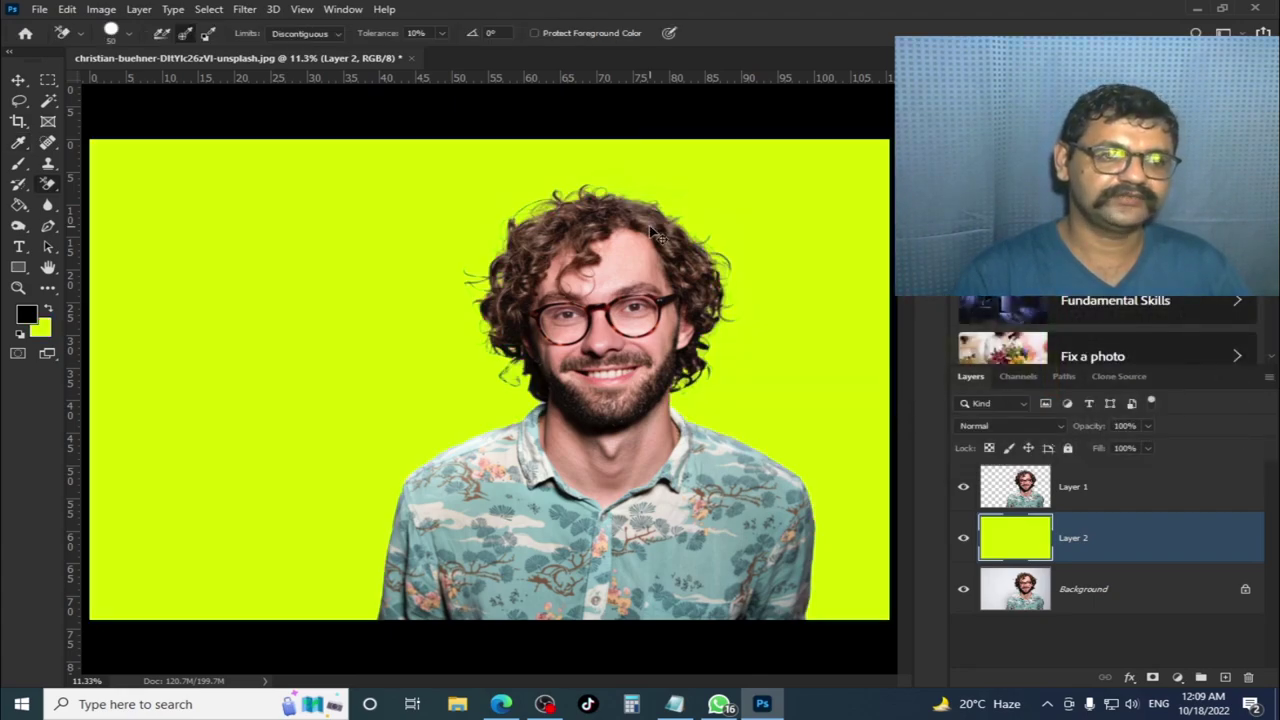
- Zoom in to check the hair edges against the lime, then fit the photo
scroll(650, 232, "up", 1)
scroll(650, 232, "up", 2)
left_click_drag(745, 243, 570, 463)
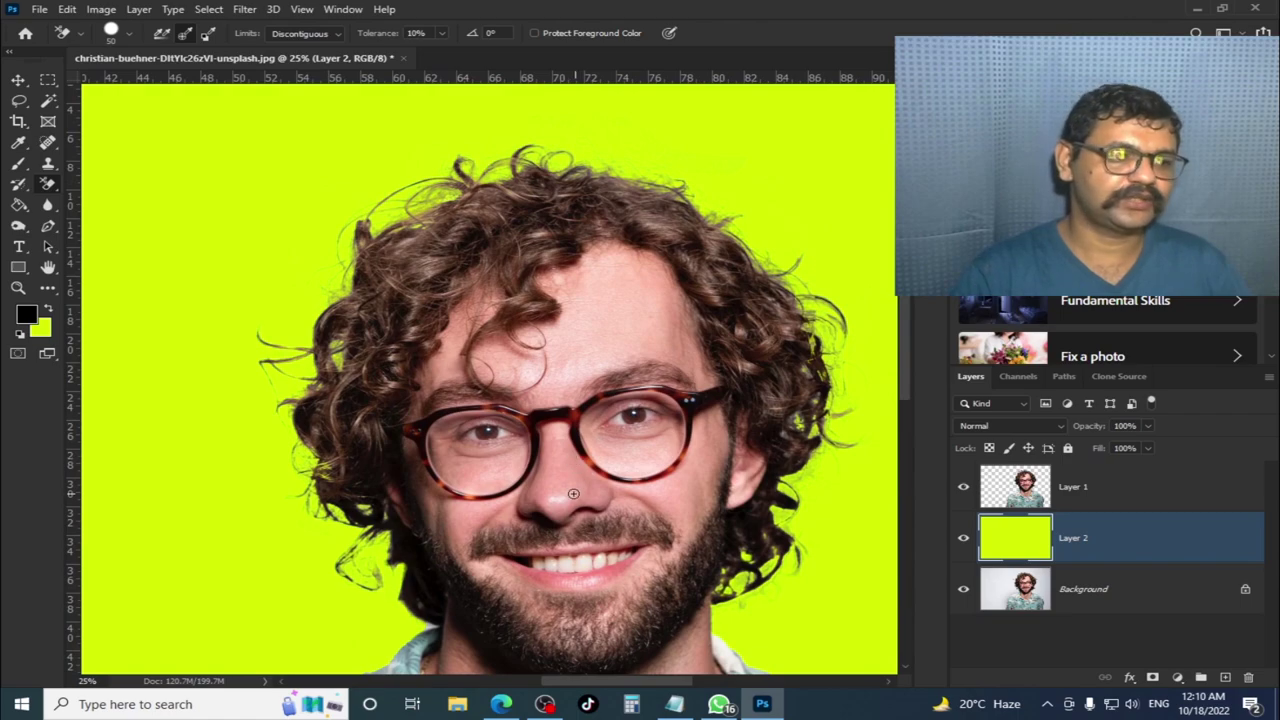
key("ctrl+0")
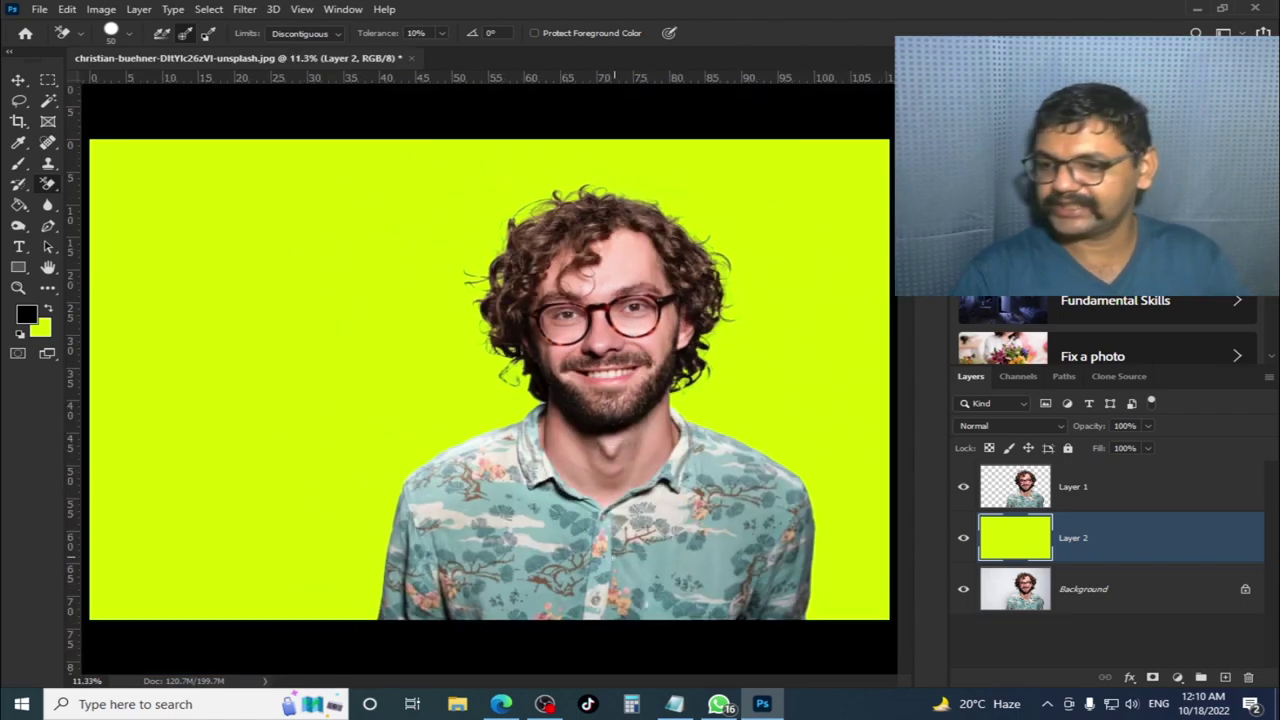